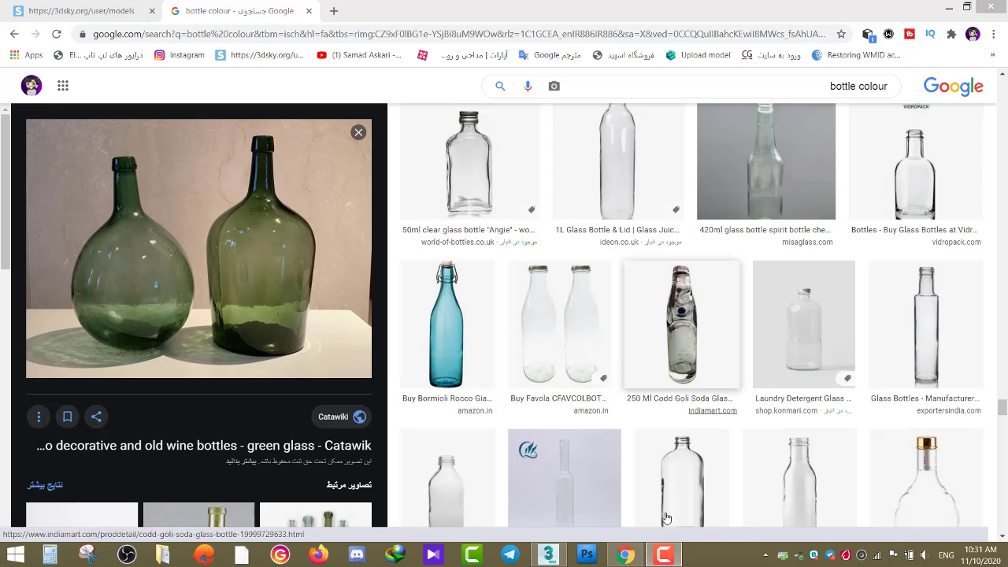
# - Select the teapot and walk PhysCamera001 forward so the teapot fills the shot between the boxes
pyautogui.click(550, 555)
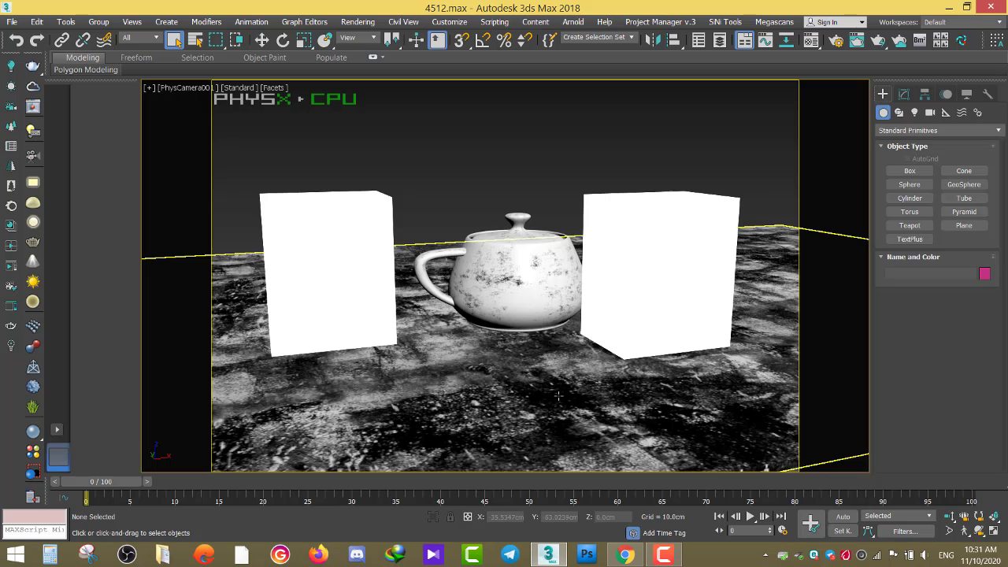
pyautogui.click(491, 301)
pyautogui.press('Up')
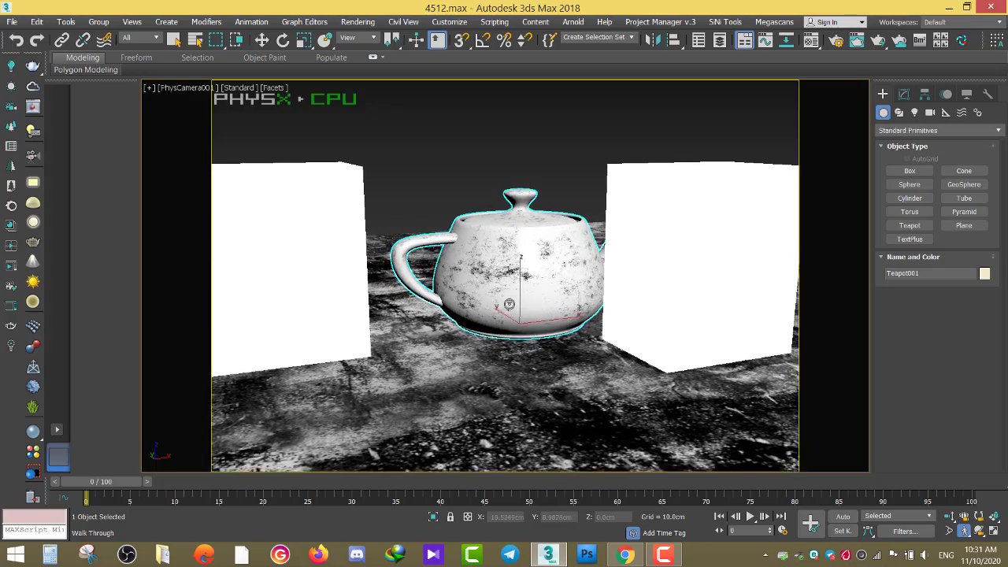
pyautogui.moveTo(507, 304); pyautogui.dragTo(533, 305)
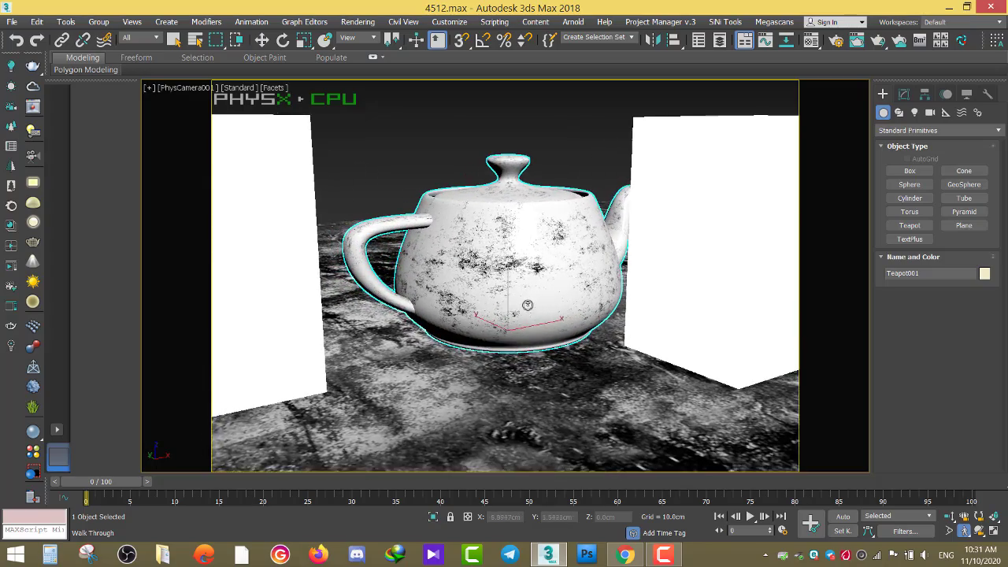
pyautogui.rightClick(513, 346)
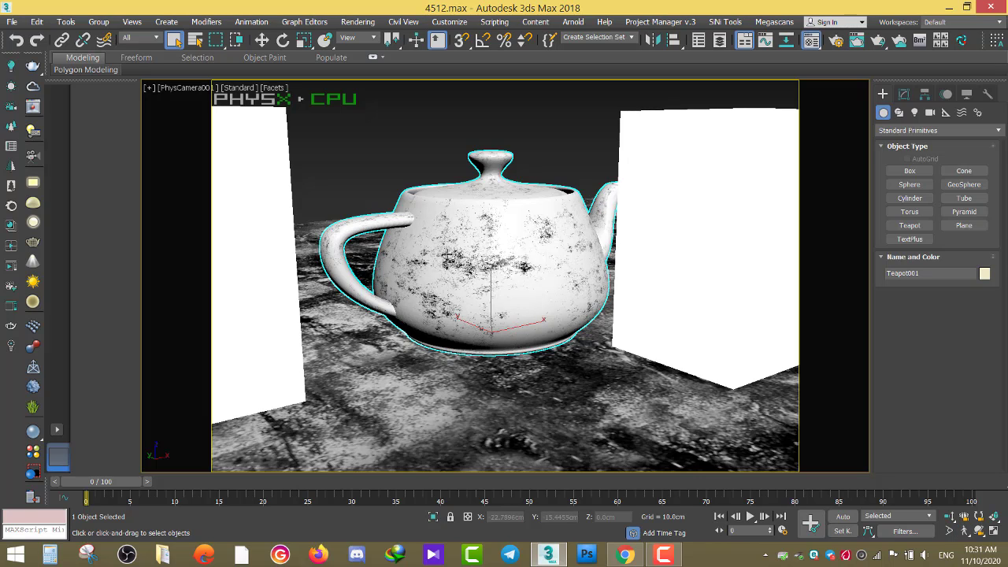
# - Open the Compact Material Editor, move it aside, and look through the stored sample materials
pyautogui.press('m')
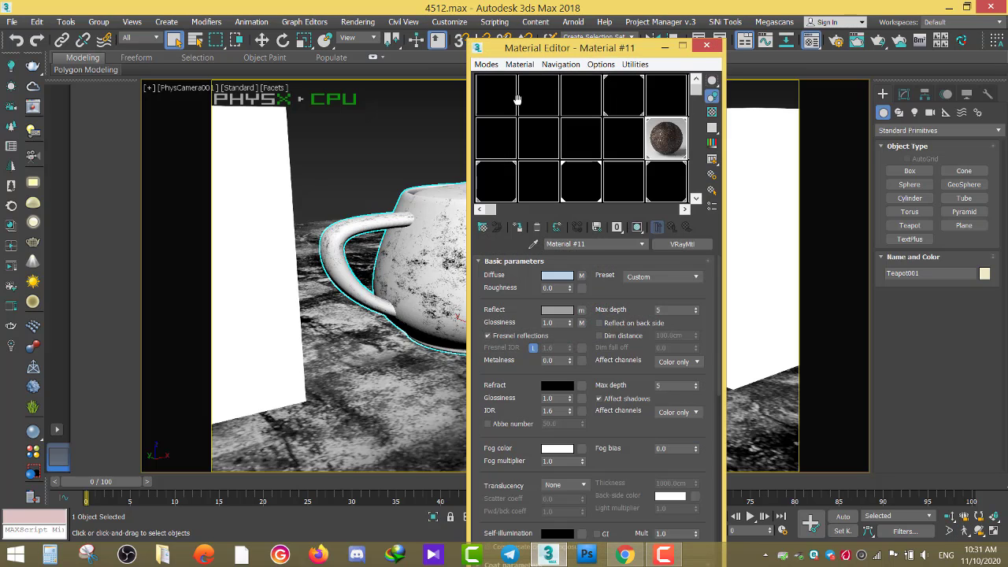
pyautogui.click(507, 98)
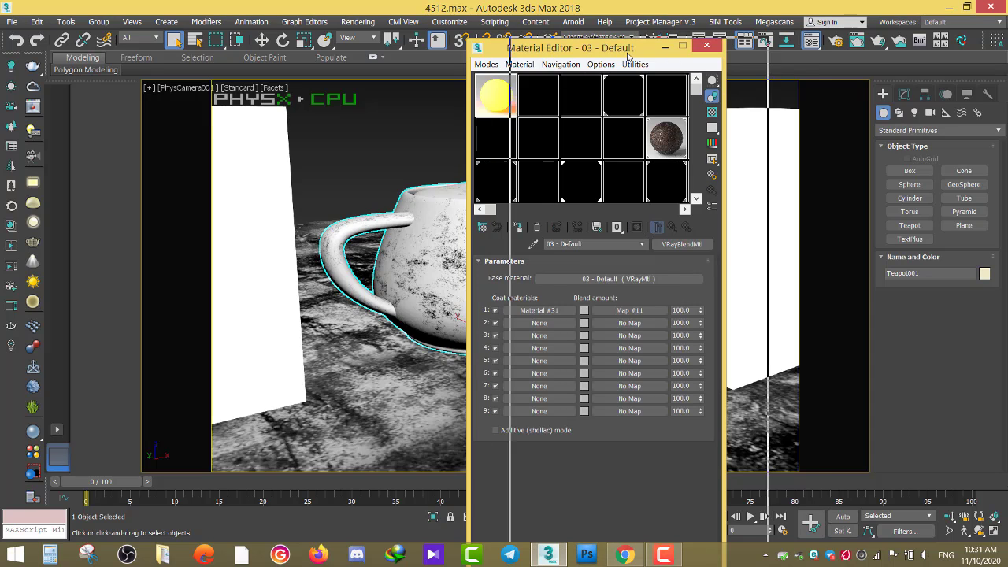
pyautogui.moveTo(552, 47); pyautogui.dragTo(646, 46)
pyautogui.click(639, 122)
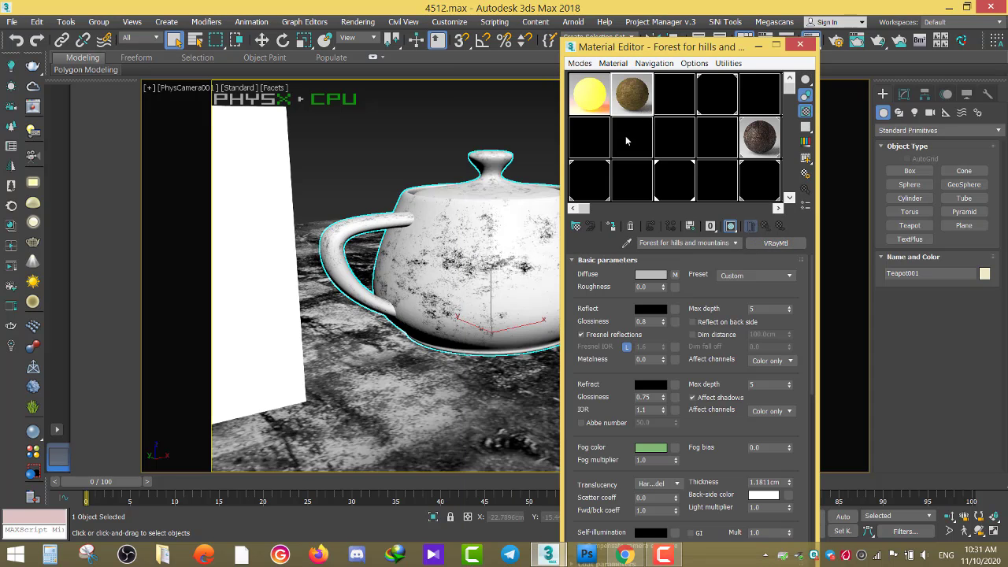
pyautogui.click(627, 140)
pyautogui.click(595, 149)
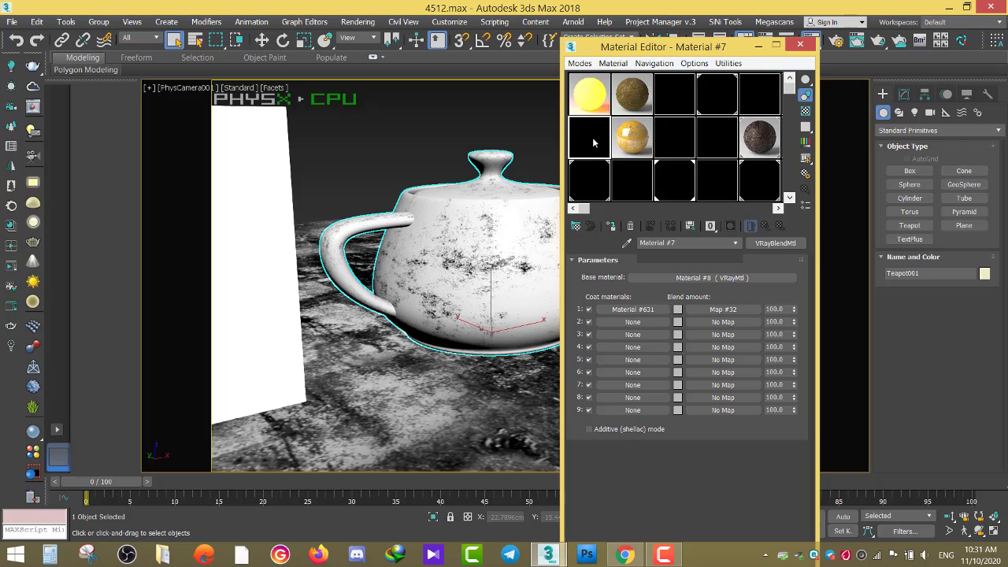
pyautogui.click(598, 198)
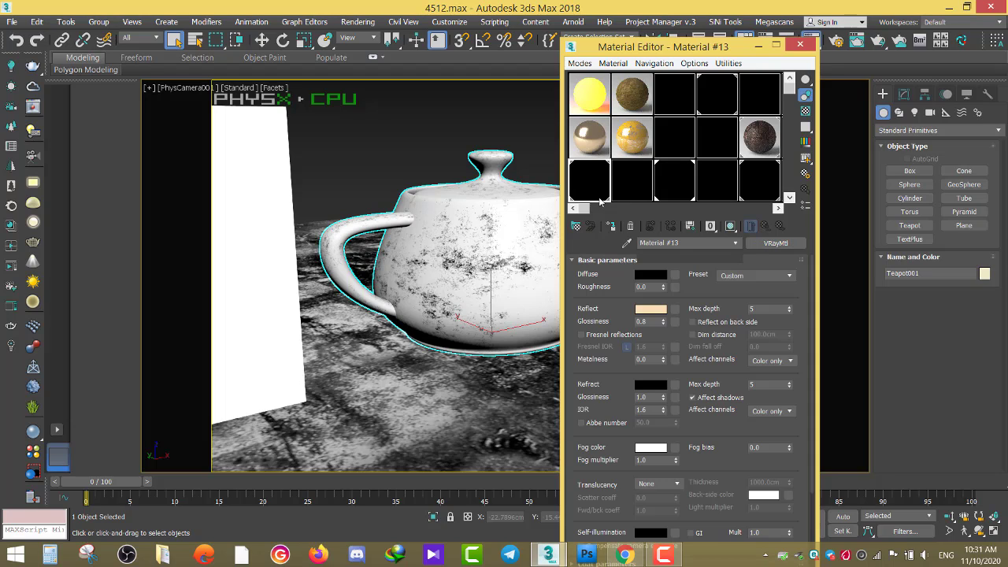
# - Show 6x4 sample slots and pick the plain grey VRayMtl, Material #23
pyautogui.press('x')
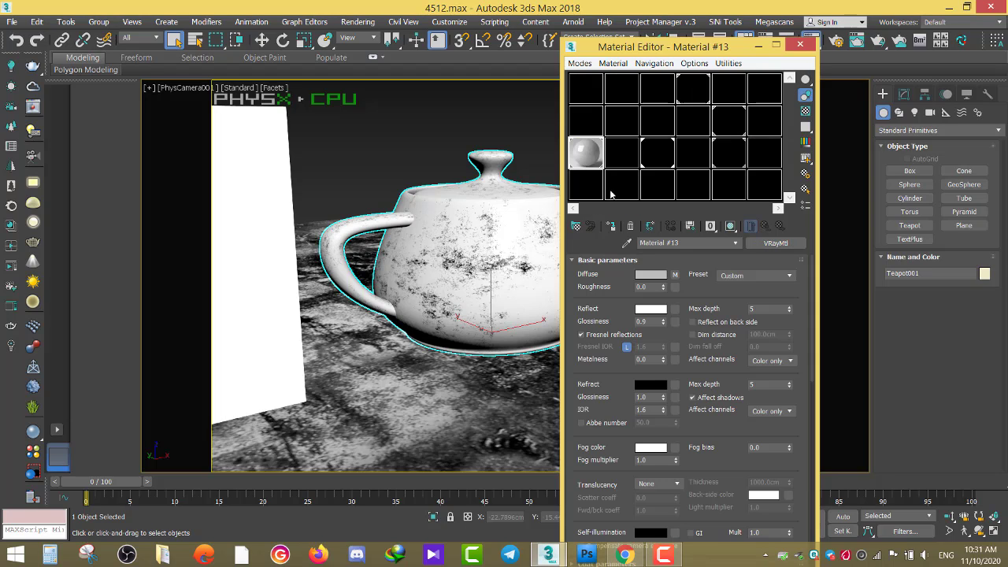
pyautogui.click(630, 189)
pyautogui.click(660, 189)
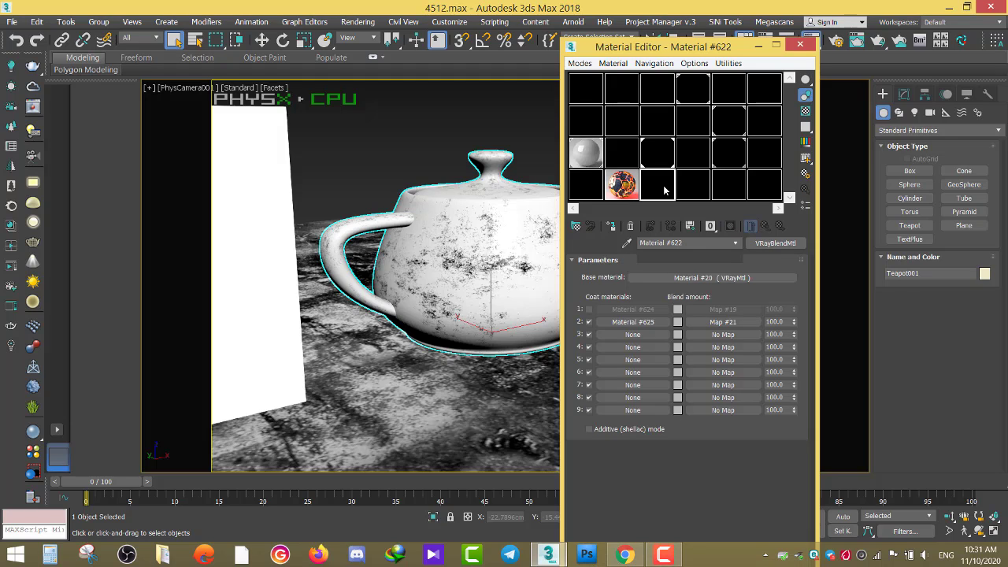
pyautogui.click(748, 189)
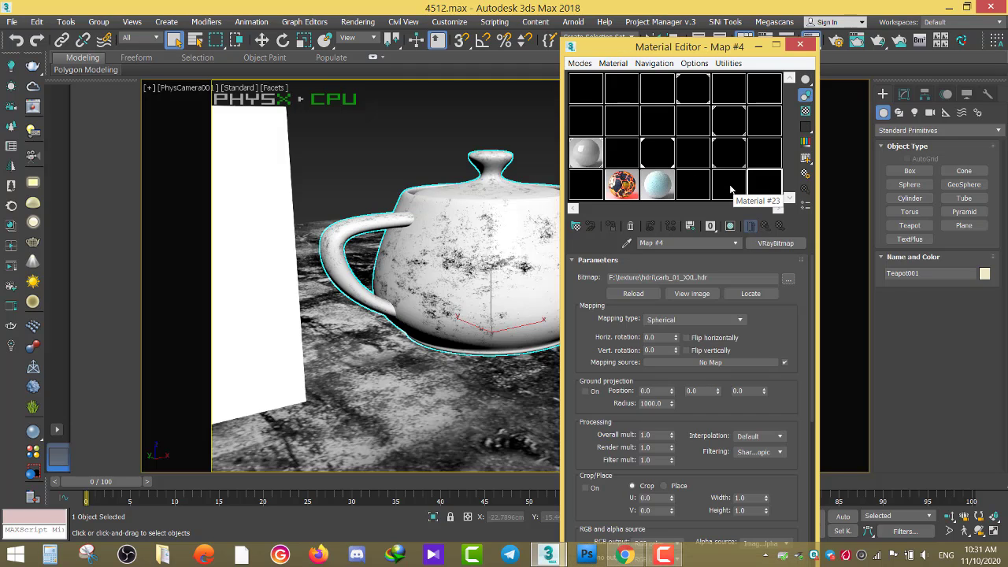
pyautogui.click(731, 192)
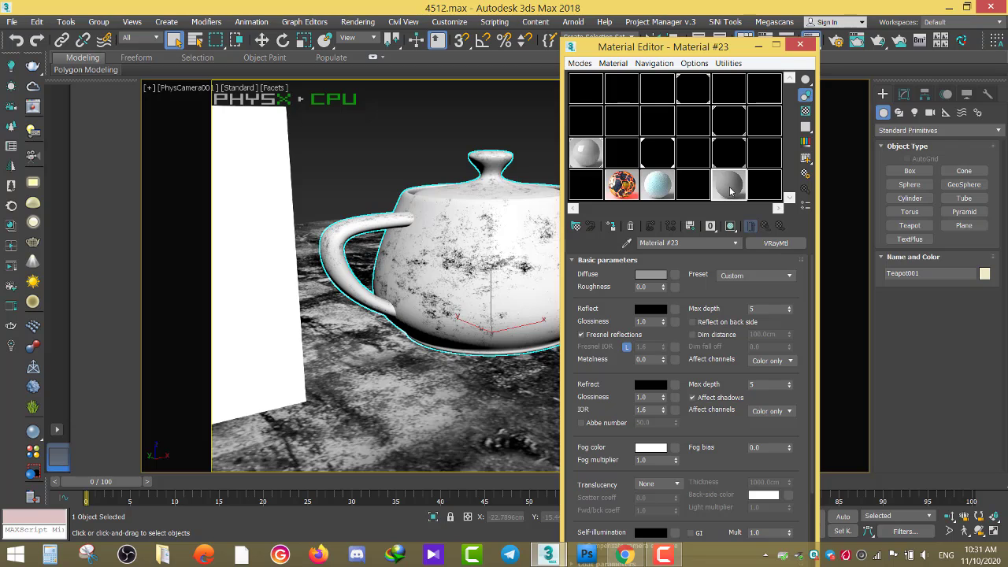
# - Apply Material #23 to the teapot with a black diffuse and white reflection colour
pyautogui.moveTo(730, 193); pyautogui.dragTo(556, 349)
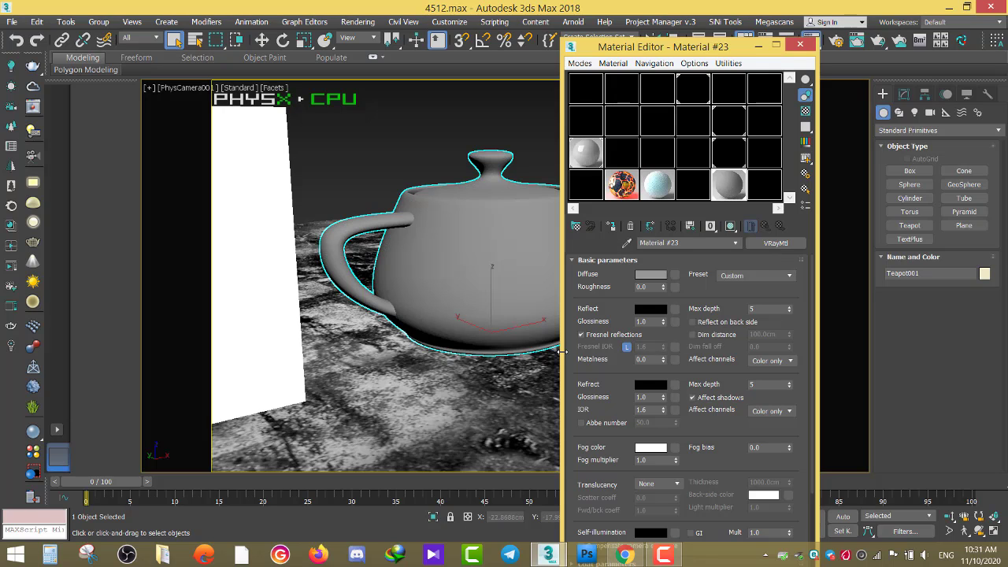
pyautogui.click(652, 275)
pyautogui.moveTo(439, 147)
pyautogui.mouseDown()
pyautogui.moveTo(378, 146)
pyautogui.moveTo(496, 139)
pyautogui.mouseUp()
pyautogui.click(452, 190)
pyautogui.click(651, 308)
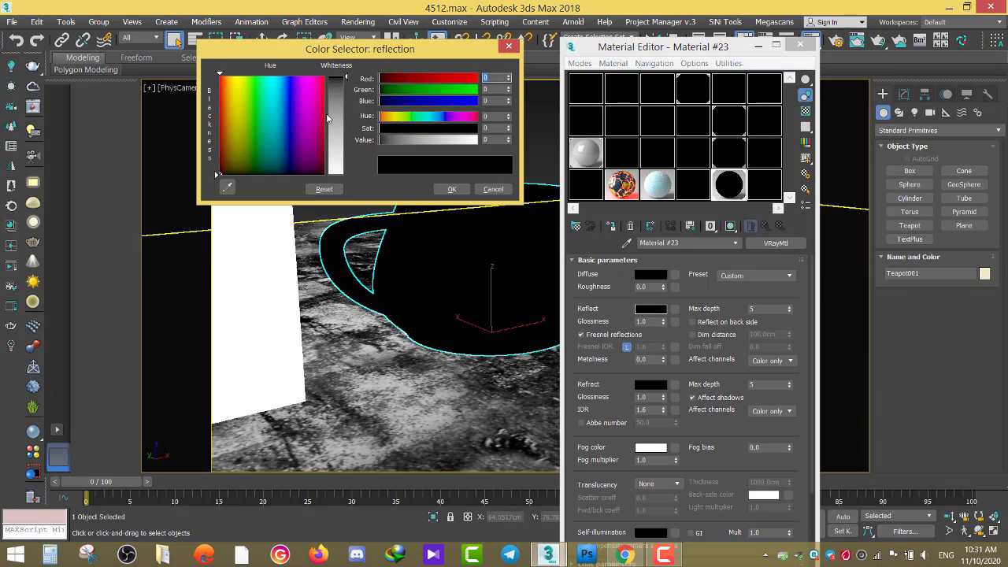
pyautogui.click(452, 189)
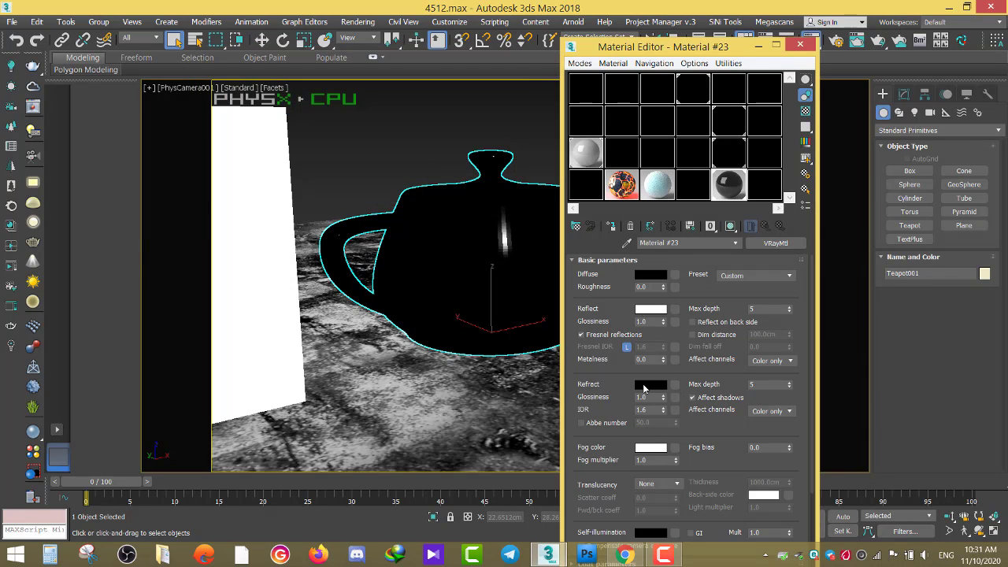
# - Leave the refraction colour unchanged and open the V-Ray Frame Buffer
pyautogui.click(651, 384)
pyautogui.click(493, 191)
pyautogui.click(33, 107)
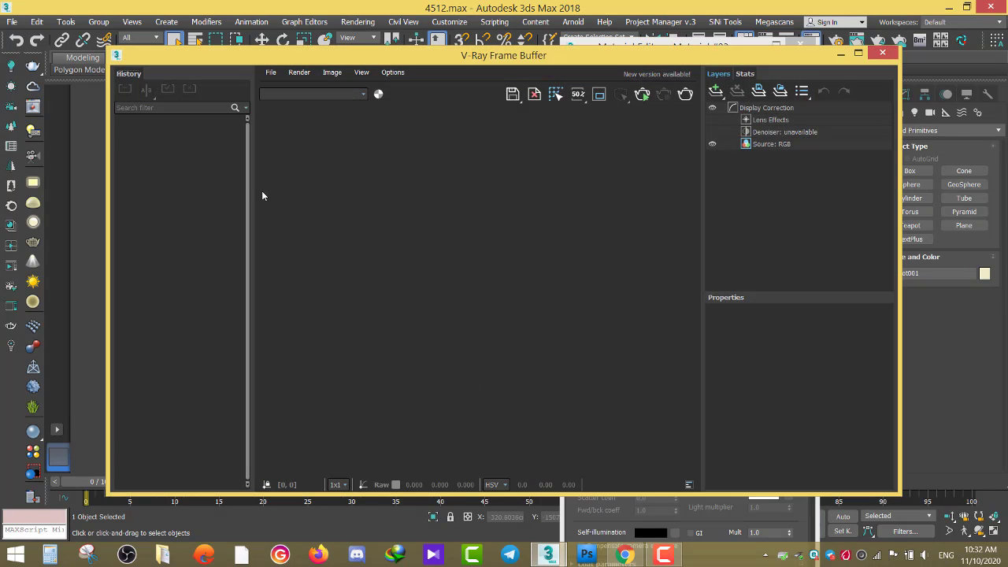
# - Hide the frame buffer's History and Layers panels, narrow the window and move it left
pyautogui.moveTo(256, 216); pyautogui.dragTo(182, 231)
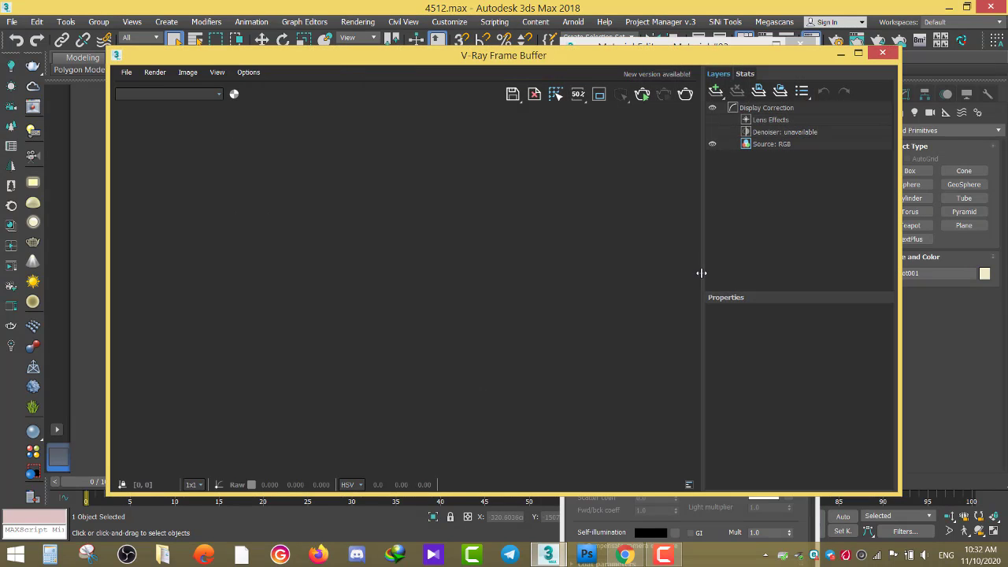
pyautogui.moveTo(701, 273); pyautogui.dragTo(890, 276)
pyautogui.moveTo(104, 265); pyautogui.dragTo(349, 264)
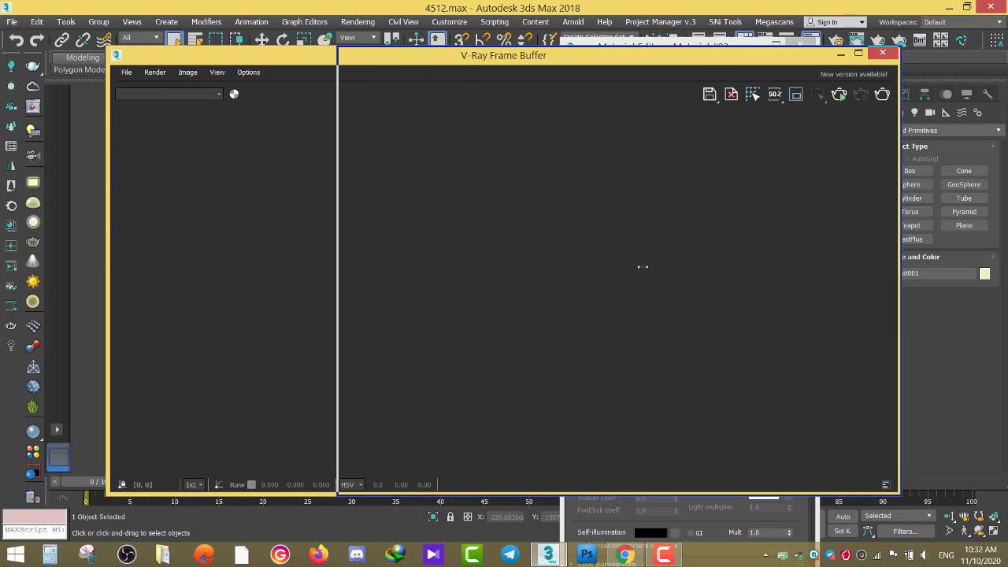
pyautogui.moveTo(630, 44); pyautogui.dragTo(134, 75)
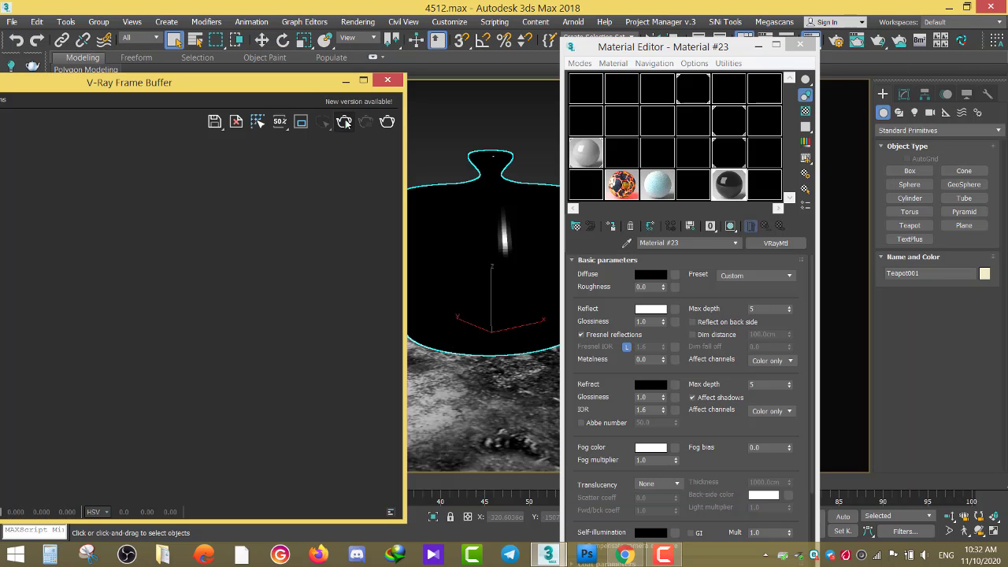
# - Render the camera view and compare it with the green bottle reference photo
pyautogui.click(345, 122)
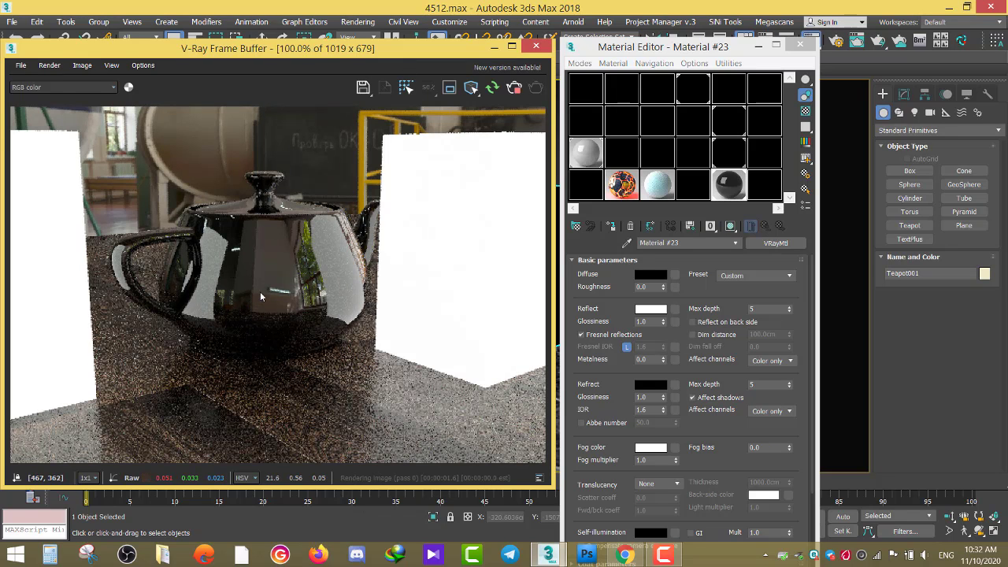
pyautogui.click(625, 556)
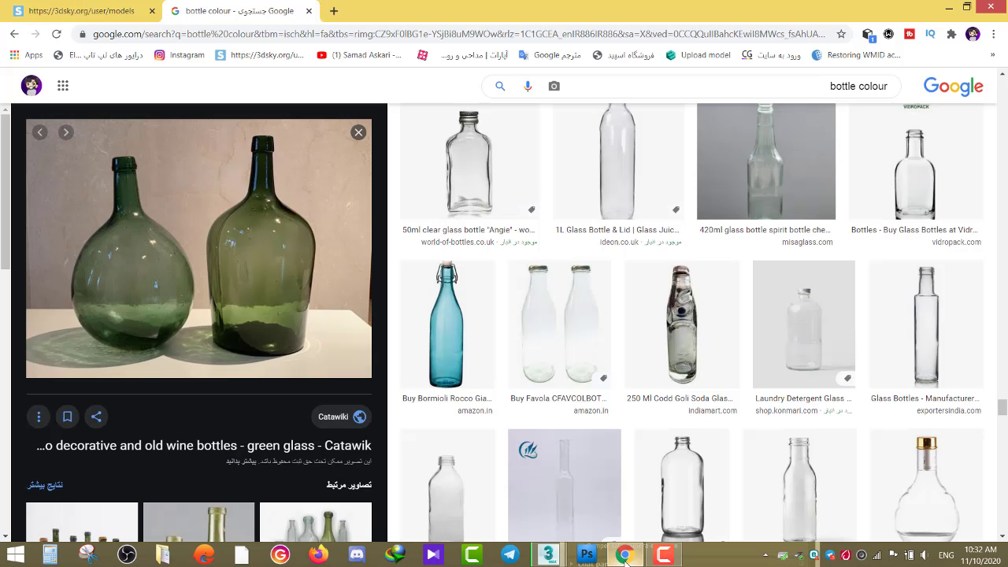
pyautogui.click(626, 556)
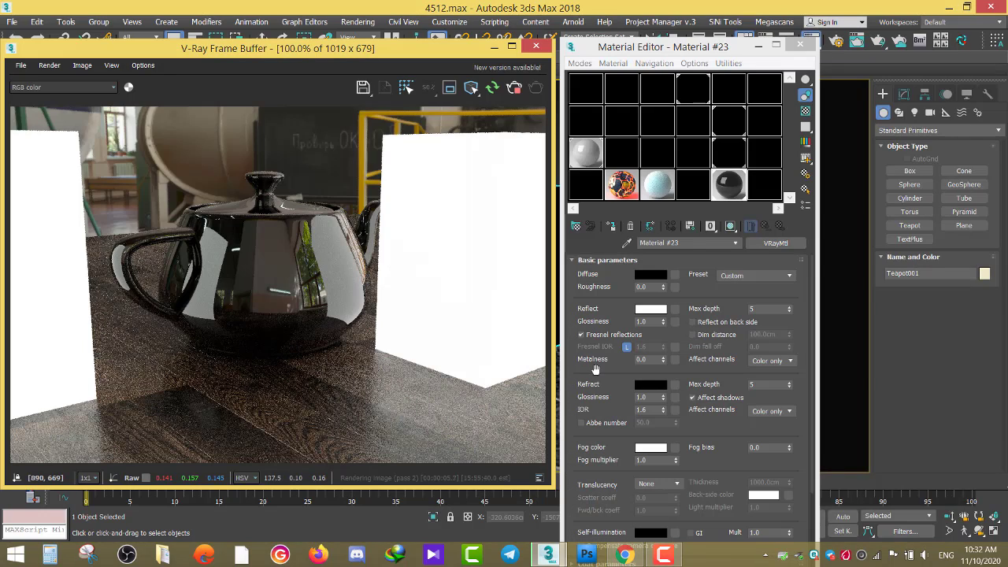
# - Set Material #23's refraction colour to white for clear glass, then move the editor further right
pyautogui.click(649, 385)
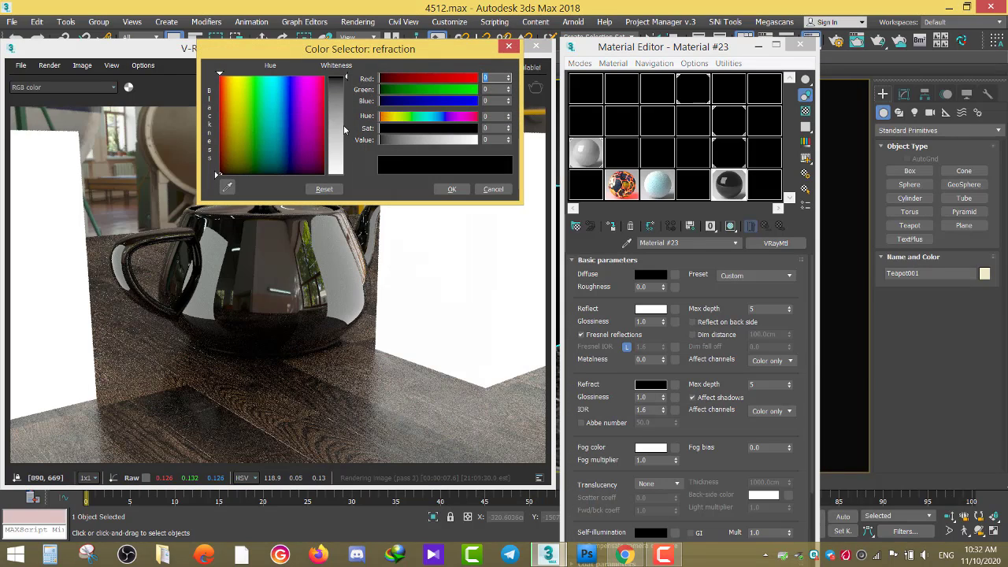
pyautogui.moveTo(344, 129); pyautogui.dragTo(346, 175)
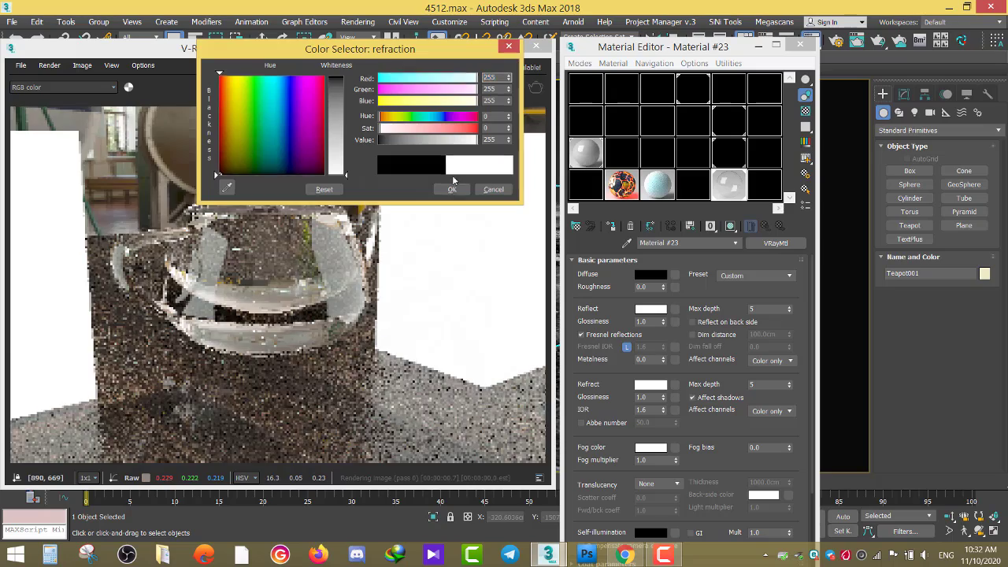
pyautogui.click(451, 189)
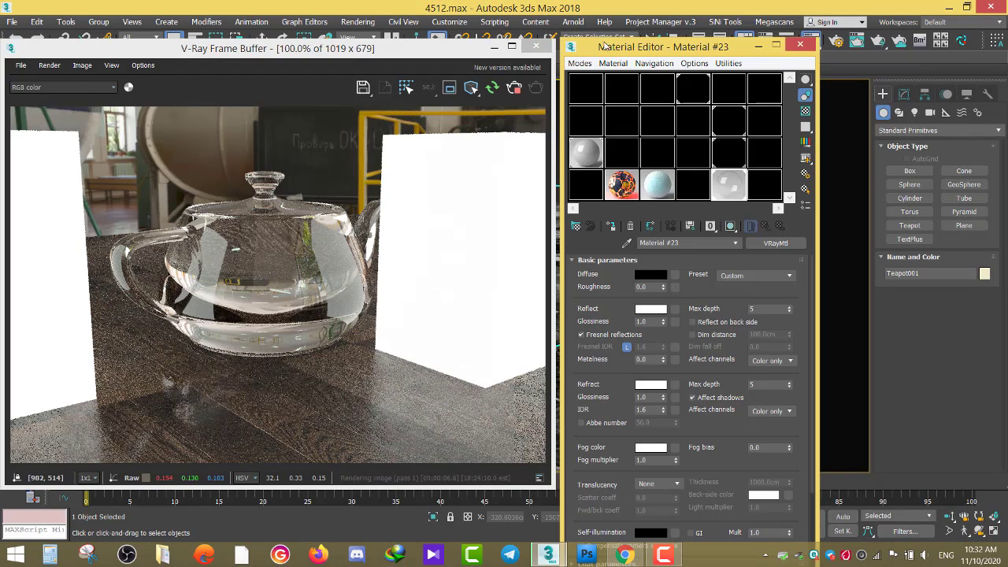
pyautogui.moveTo(605, 47); pyautogui.dragTo(679, 26)
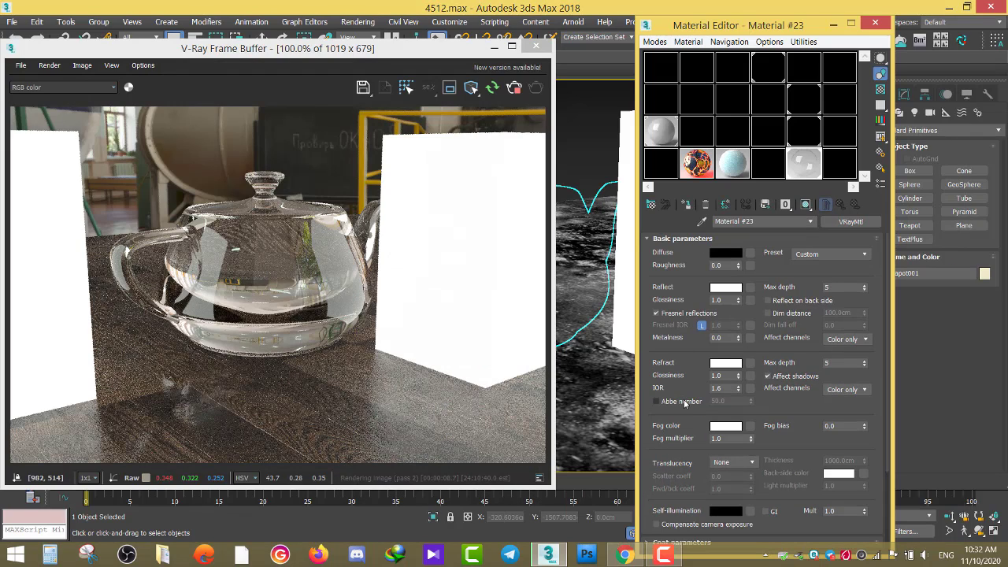
# - Tune the refraction fog colour to a deep saturated green around hue 84
pyautogui.click(724, 428)
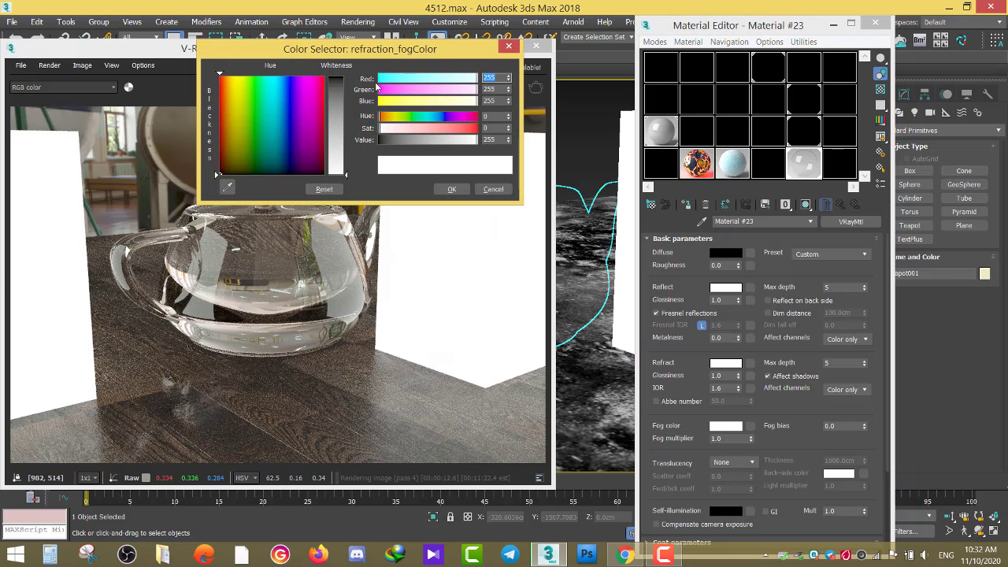
pyautogui.moveTo(420, 119); pyautogui.dragTo(411, 119)
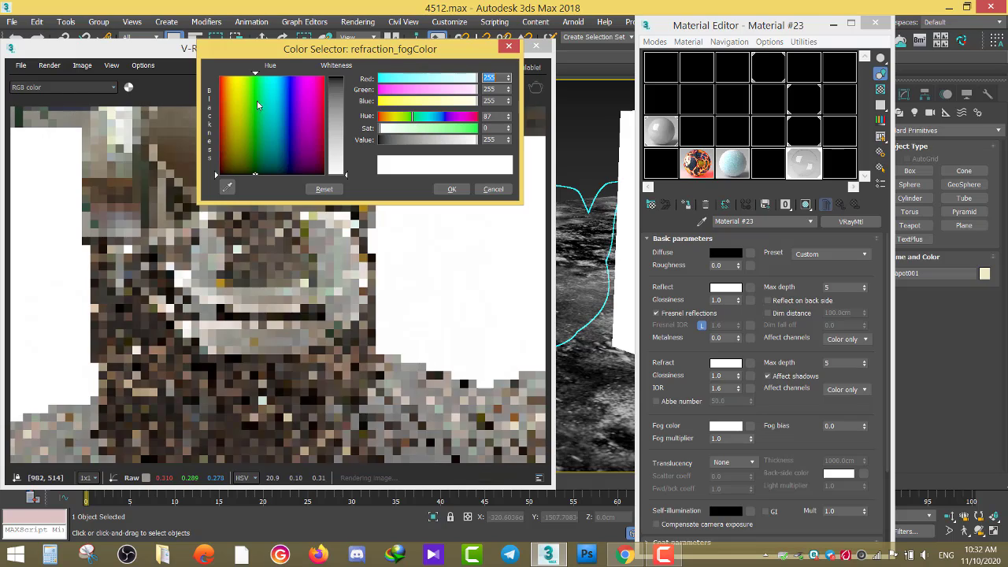
pyautogui.moveTo(258, 105); pyautogui.dragTo(253, 103)
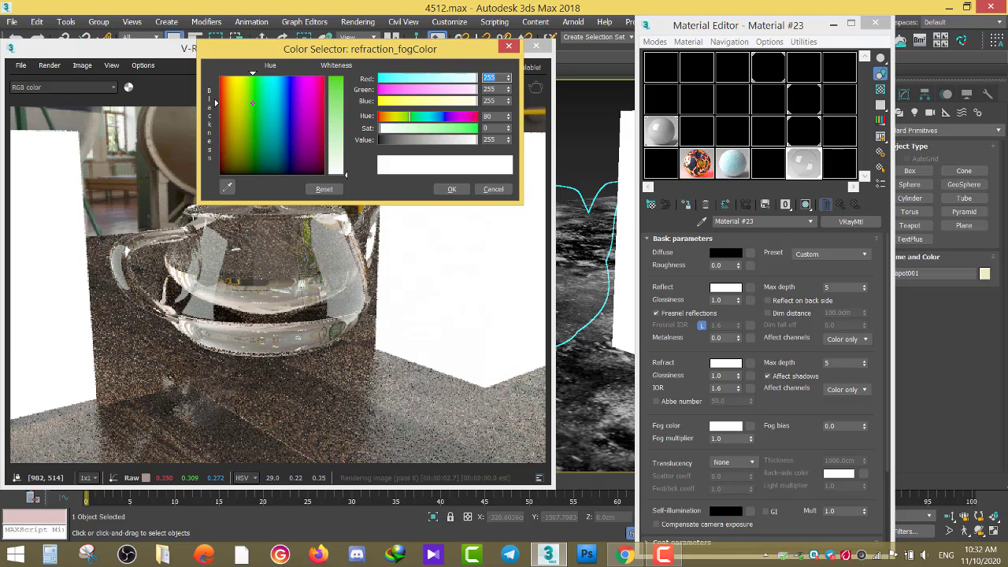
pyautogui.click(266, 134)
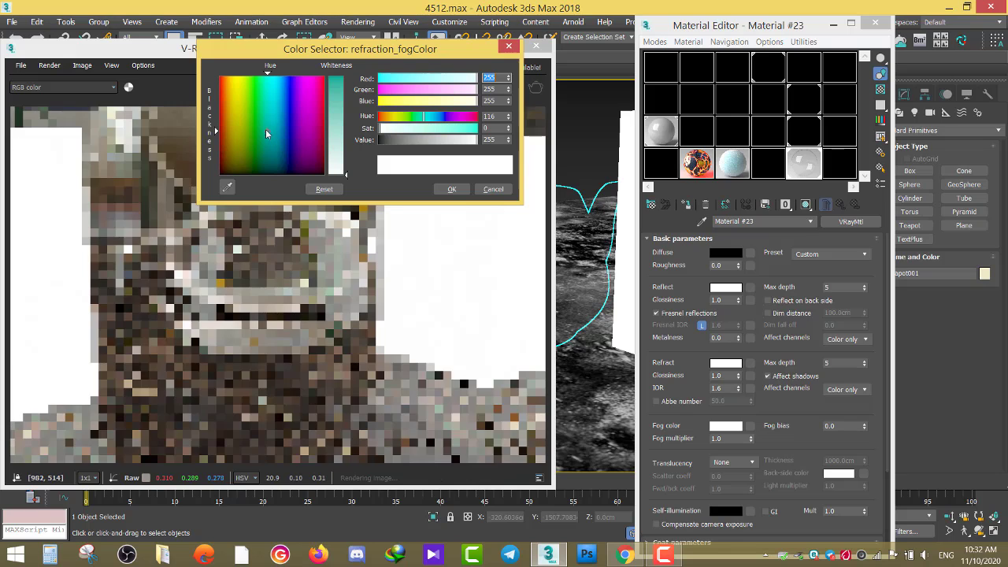
pyautogui.click(253, 128)
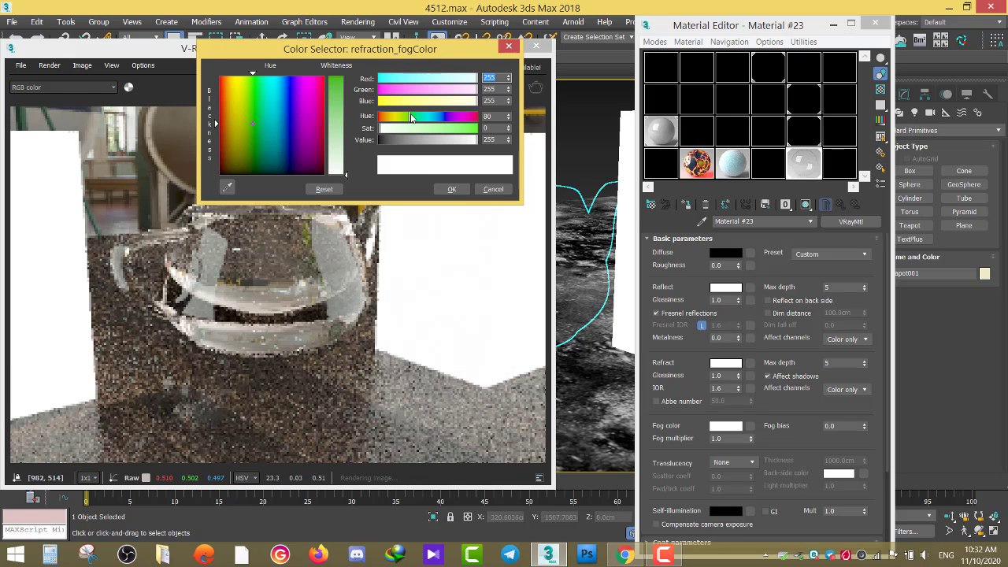
pyautogui.click(411, 117)
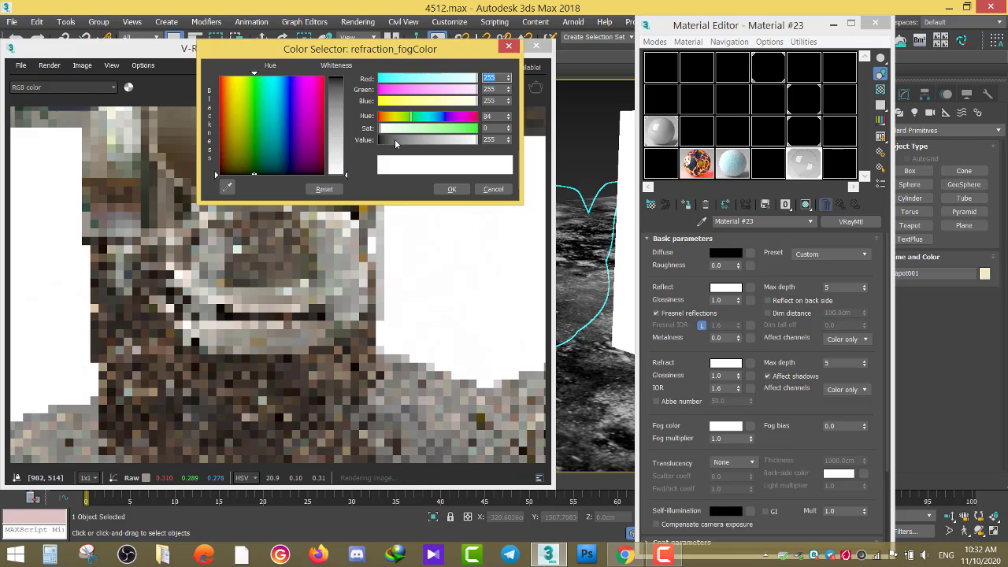
pyautogui.click(396, 141)
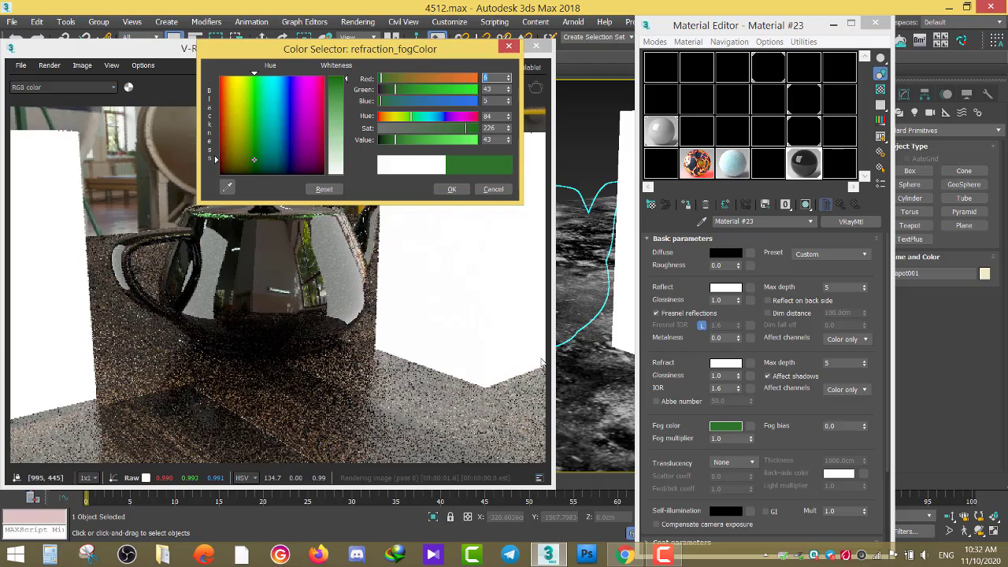
# - Check the green bottle references, then shift the fog toward a darker olive green (9, 17, 2)
pyautogui.click(626, 555)
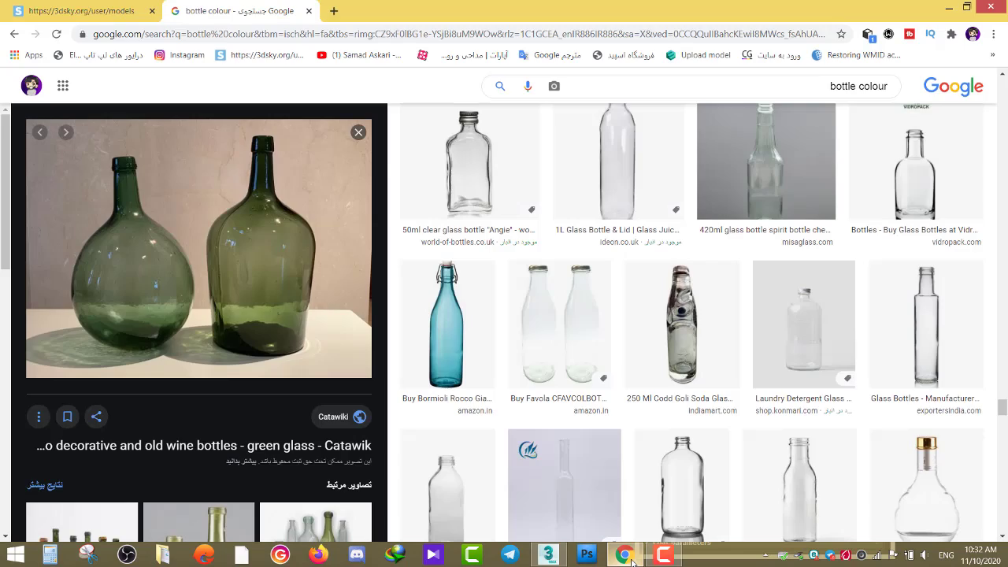
pyautogui.click(632, 559)
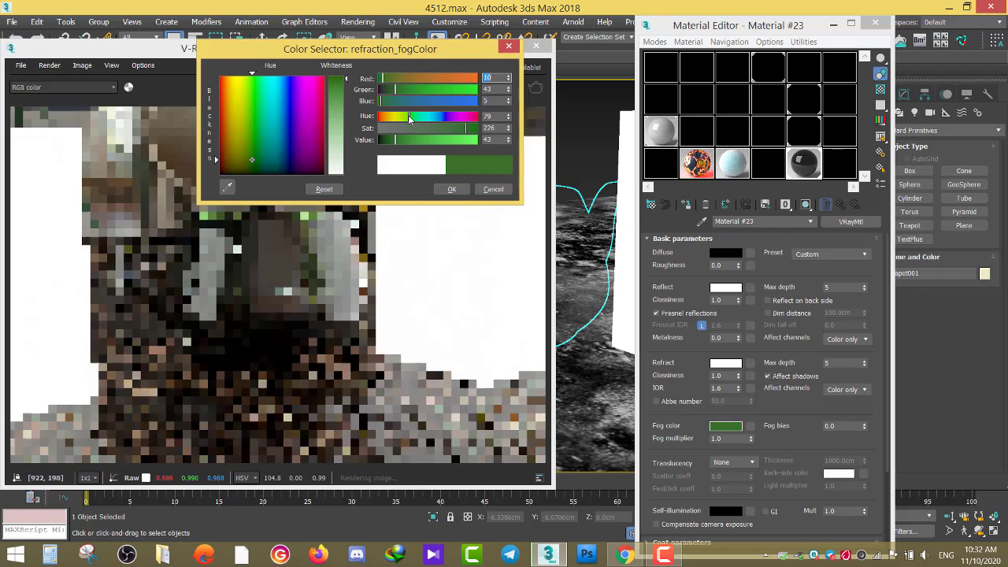
pyautogui.click(410, 118)
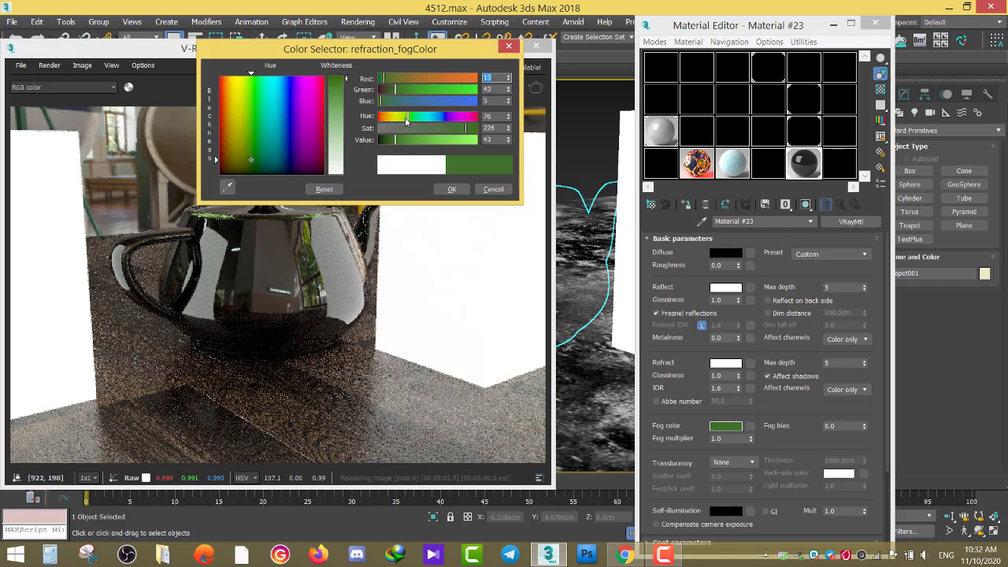
pyautogui.click(402, 117)
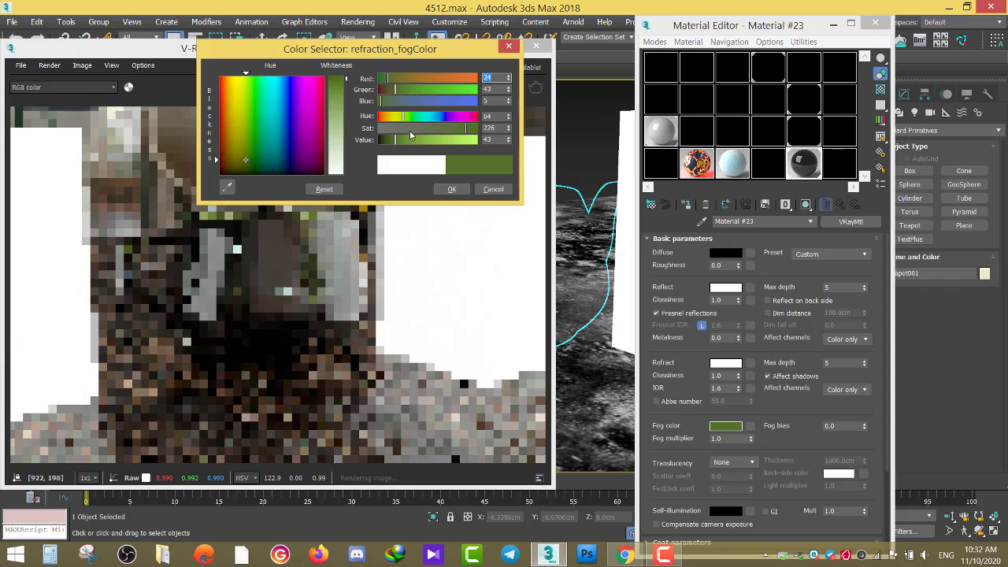
pyautogui.moveTo(386, 142); pyautogui.dragTo(388, 142)
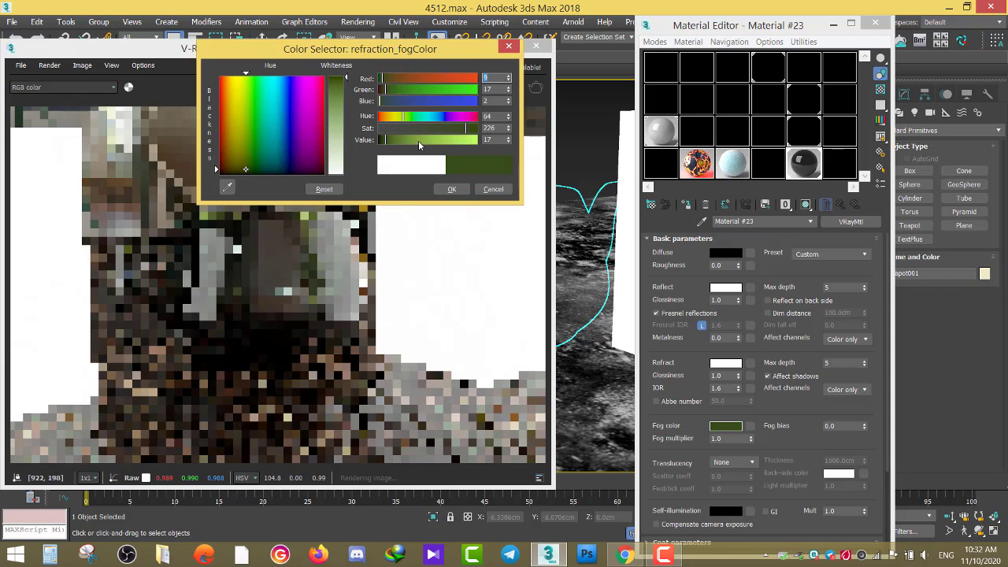
pyautogui.click(451, 189)
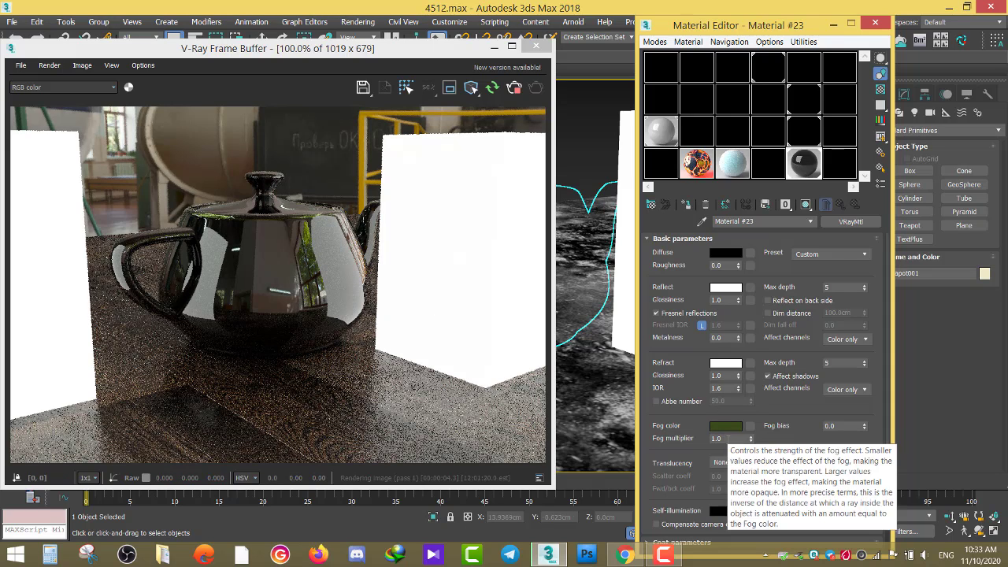
# - Set the refraction fog multiplier to 0.02
pyautogui.doubleClick(718, 438)
pyautogui.write('0.')
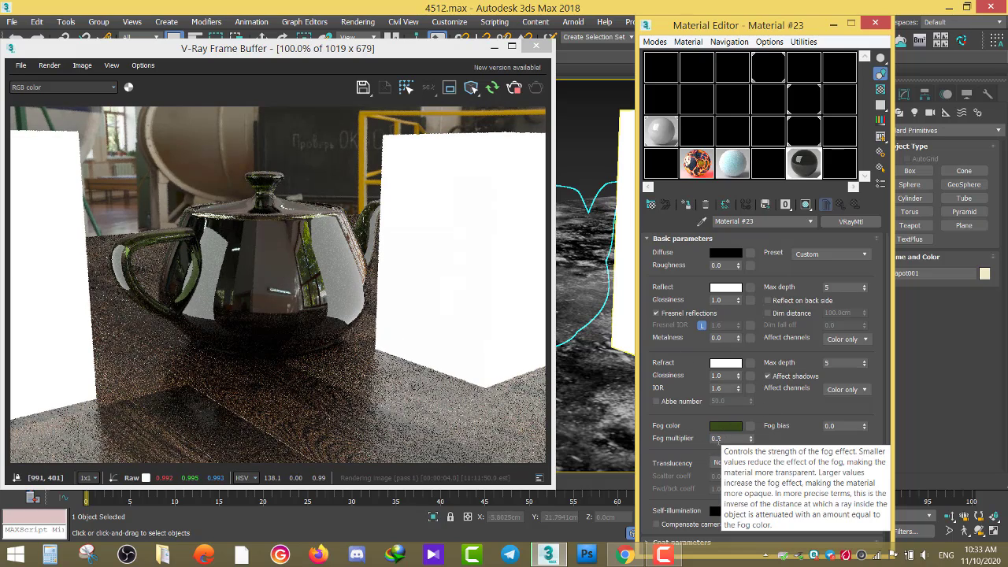
pyautogui.press('Return')
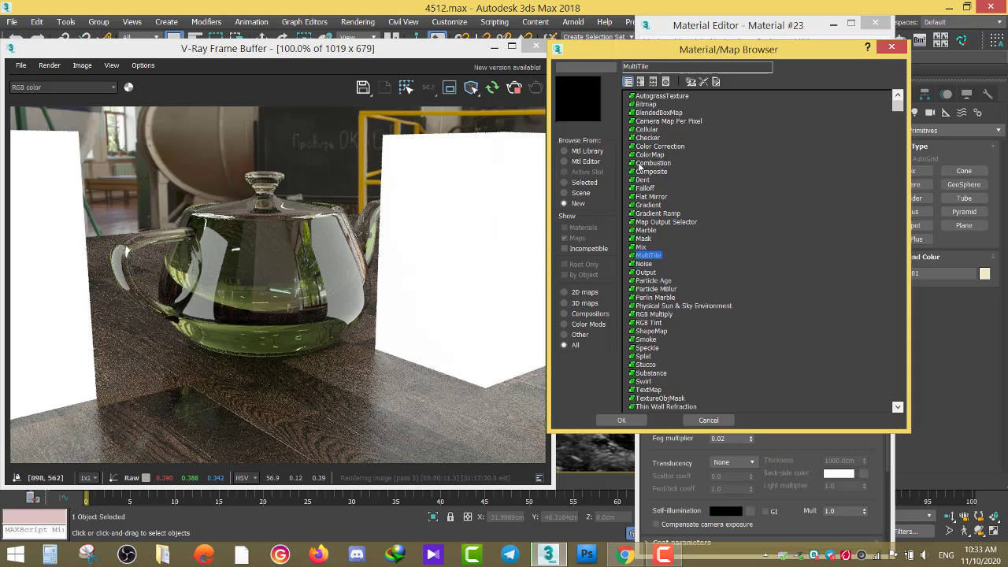
# - Assign a Gradient map to the fog colour, with the dark green in Color #1 and Color #3
pyautogui.doubleClick(642, 207)
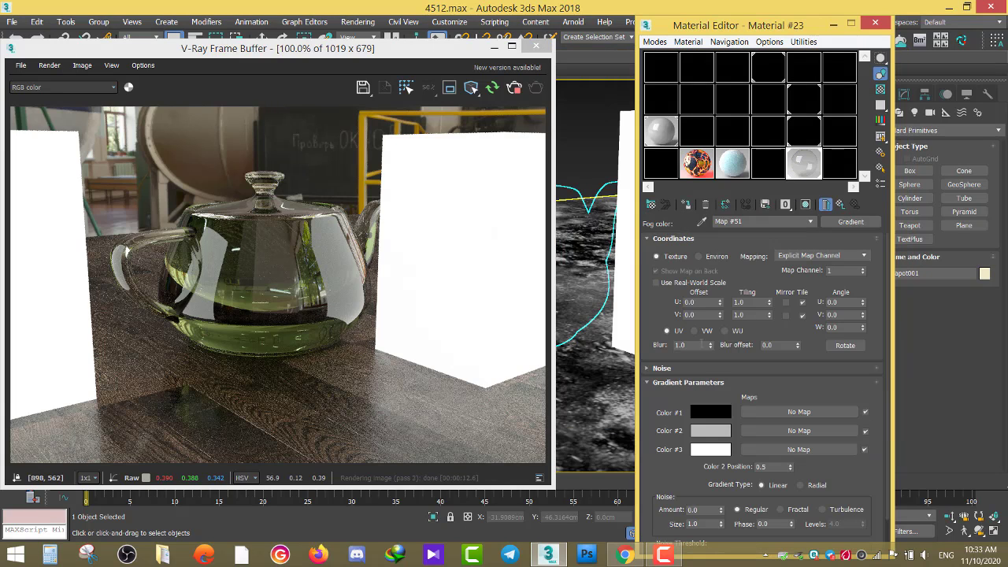
pyautogui.rightClick(712, 413)
pyautogui.click(739, 432)
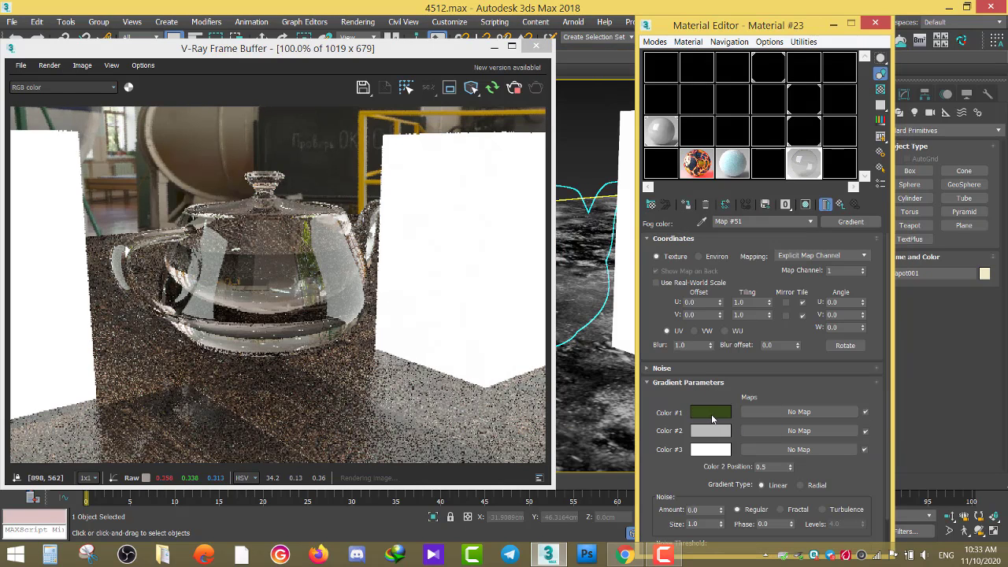
pyautogui.moveTo(714, 455); pyautogui.dragTo(714, 455)
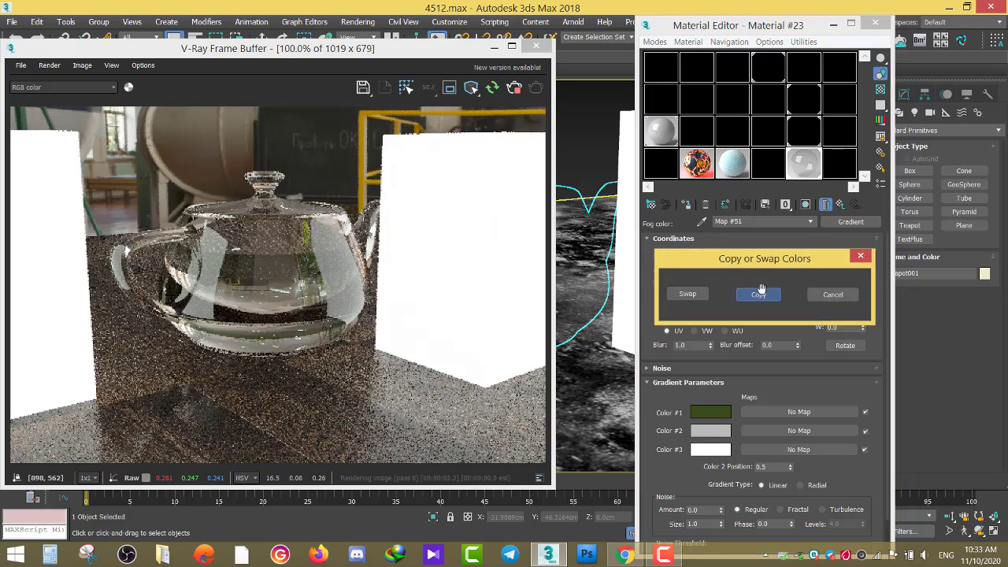
pyautogui.click(758, 294)
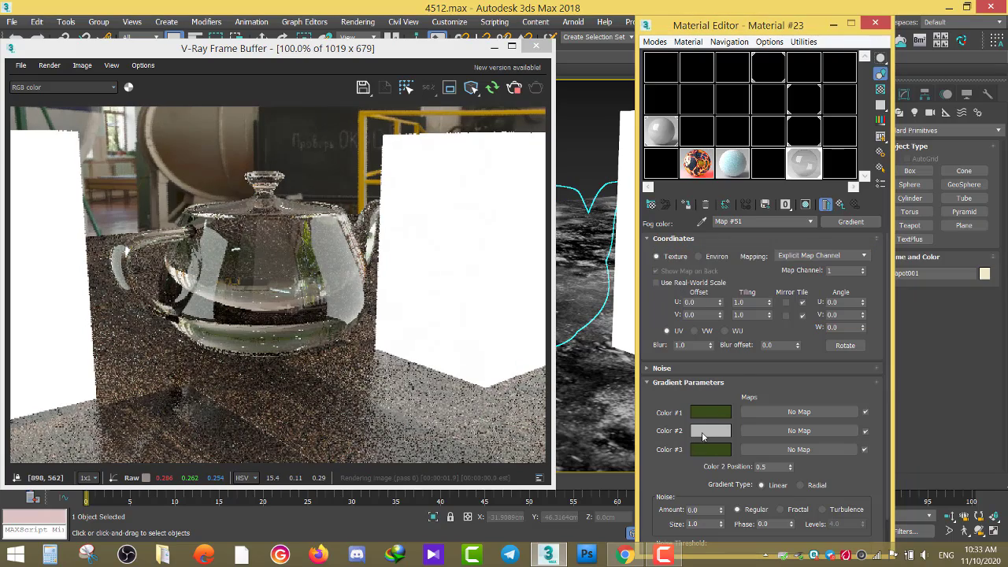
# - Make the gradient's Color #2 a lighter green, 70, 102, 42
pyautogui.click(705, 432)
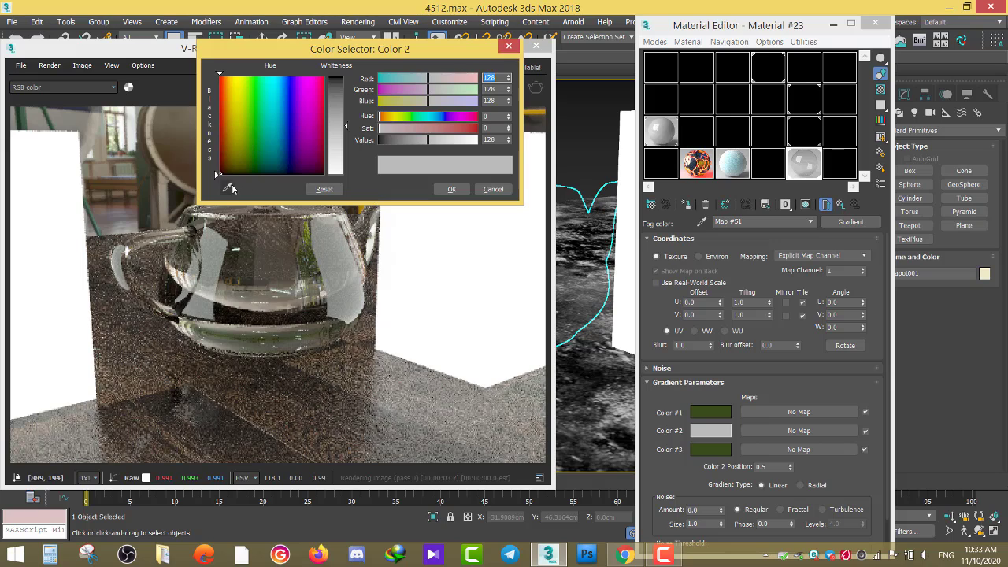
pyautogui.click(227, 187)
pyautogui.click(704, 410)
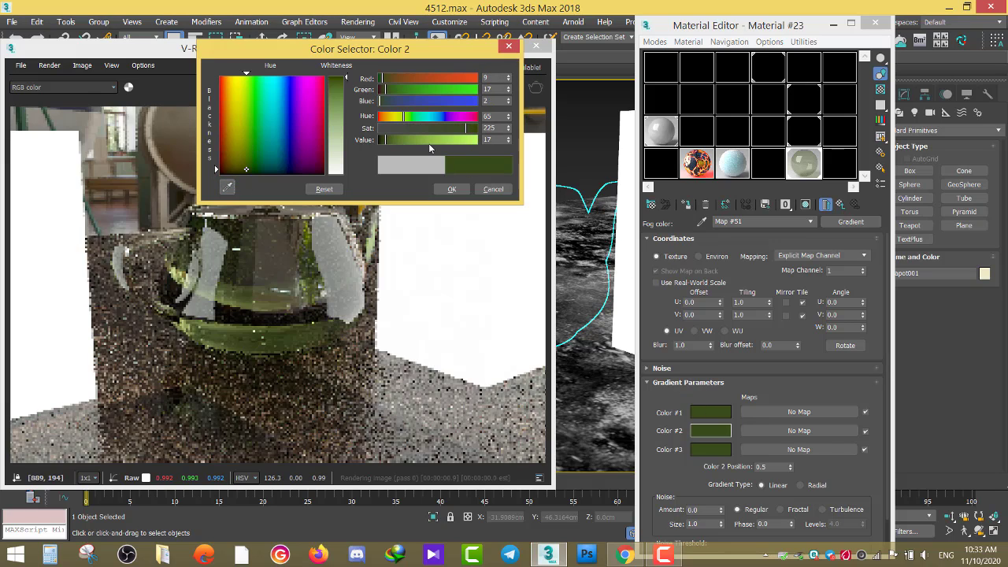
pyautogui.click(419, 141)
pyautogui.click(437, 128)
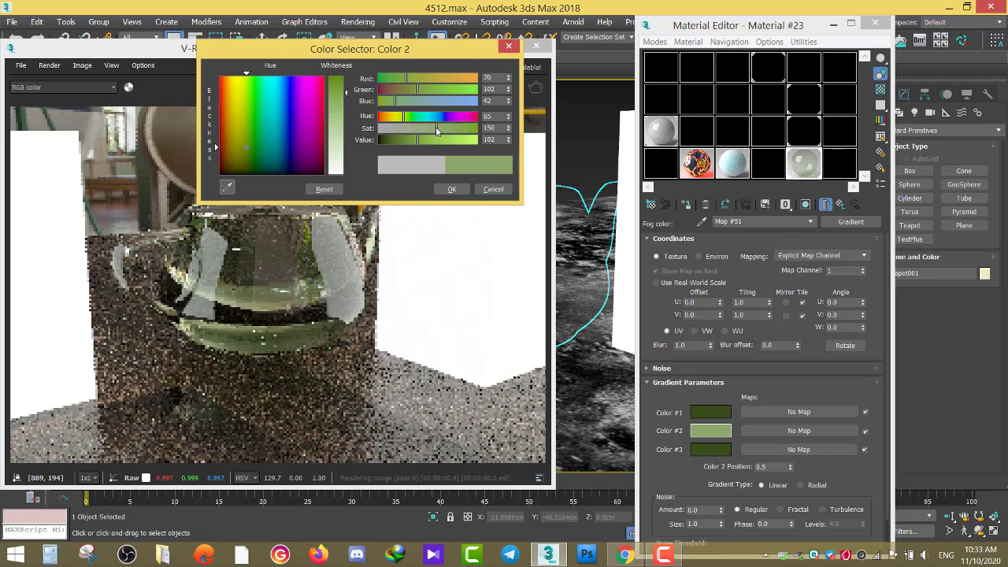
pyautogui.click(451, 189)
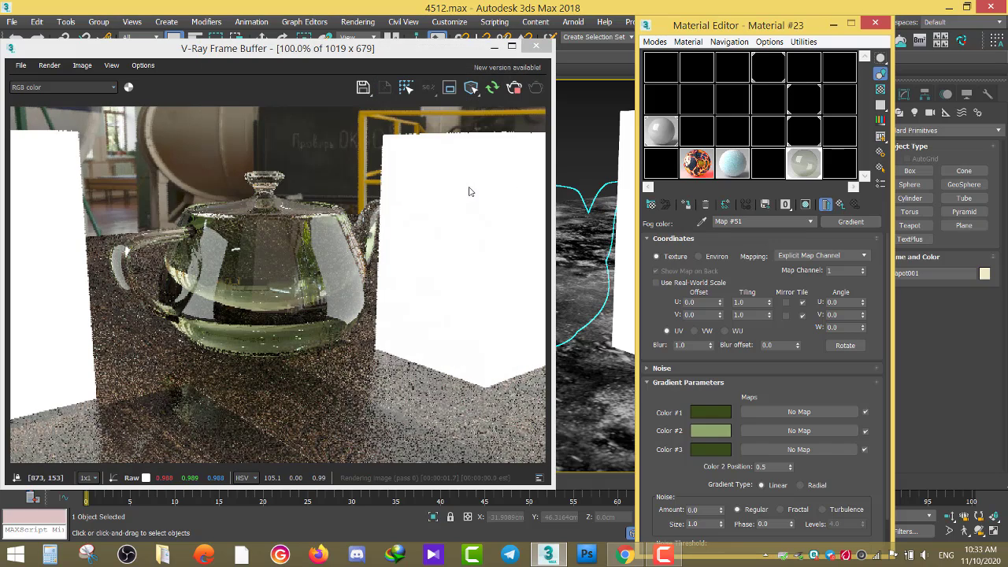
# - Show the gradient on the teapot in the viewport, stop the interactive render and close the frame buffer
pyautogui.click(832, 327)
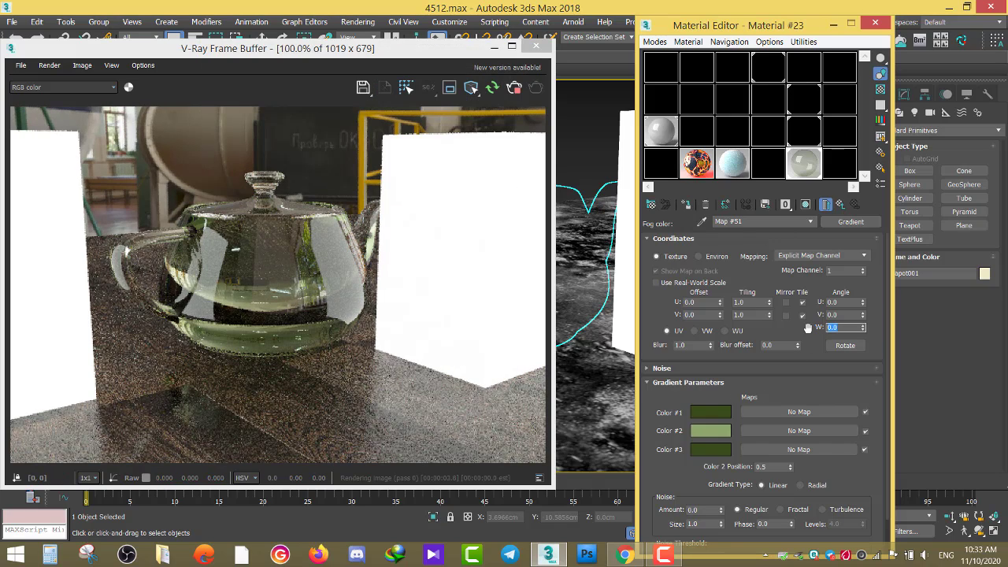
pyautogui.click(805, 204)
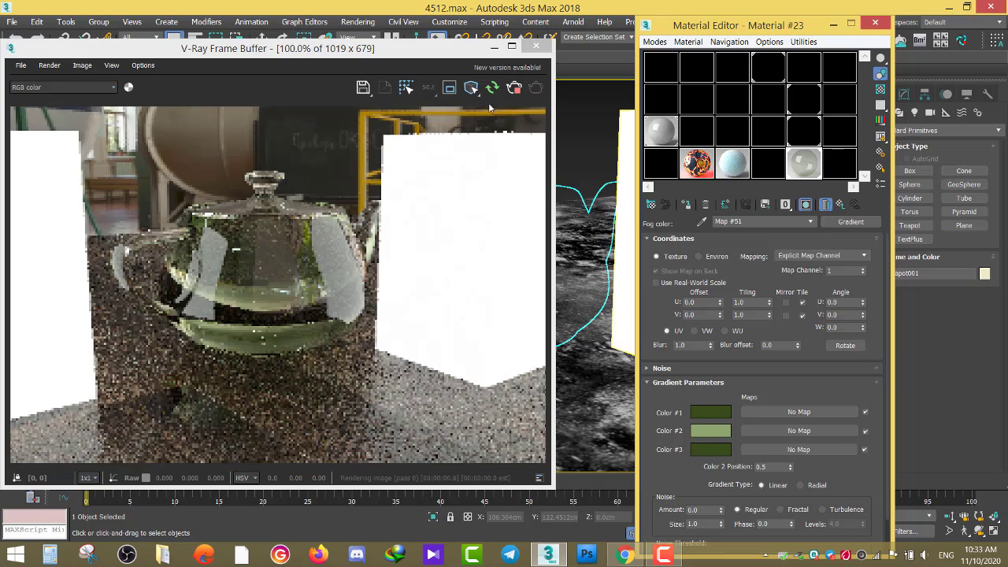
pyautogui.click(514, 87)
pyautogui.click(542, 51)
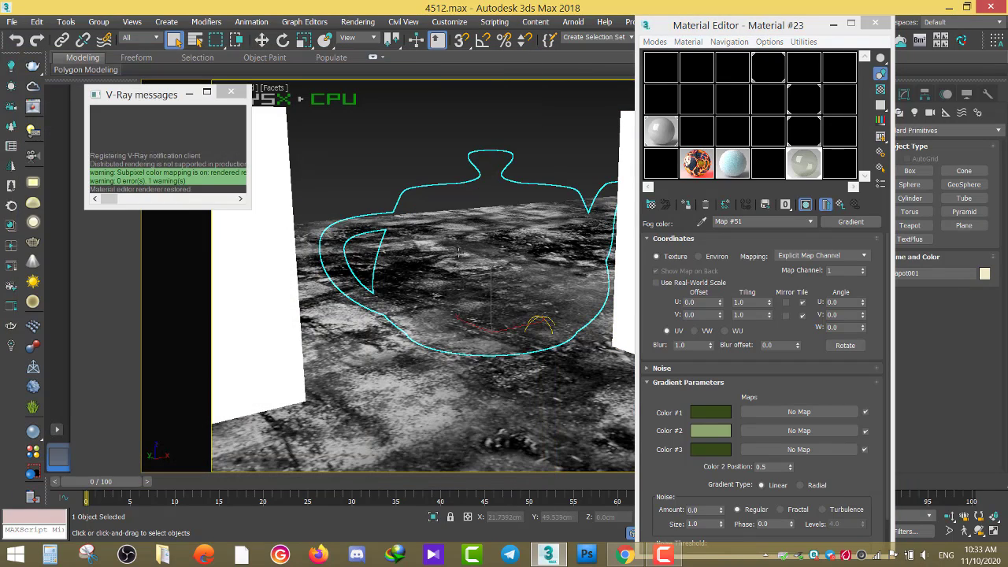
# - Hide the gradient in the viewport, return to the parent material and set the refraction colour to black
pyautogui.click(804, 205)
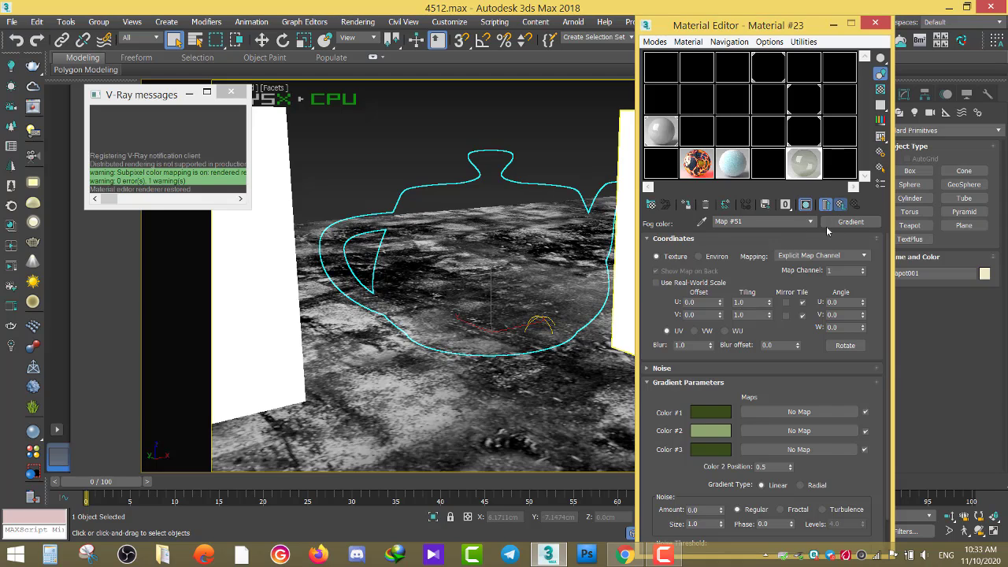
pyautogui.click(840, 204)
pyautogui.click(724, 362)
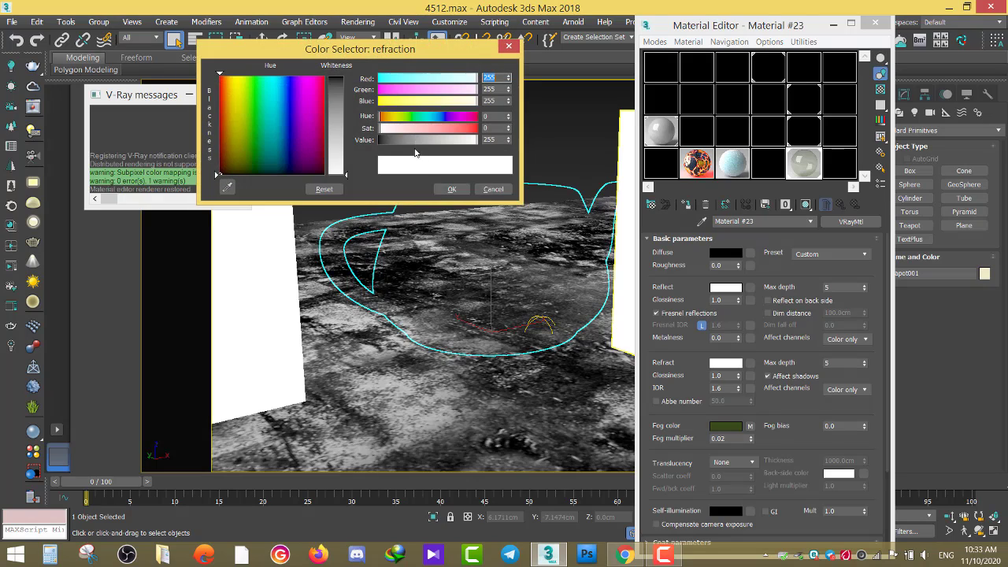
pyautogui.moveTo(408, 140); pyautogui.dragTo(380, 141)
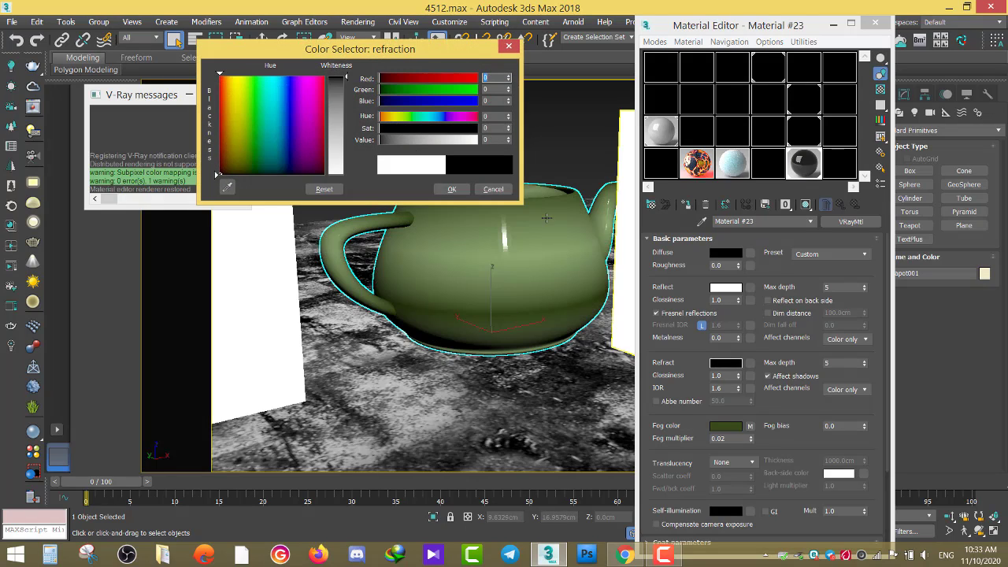
# - In the fog gradient, adjust the U tiling and set the middle colour position to 0.49
pyautogui.click(750, 427)
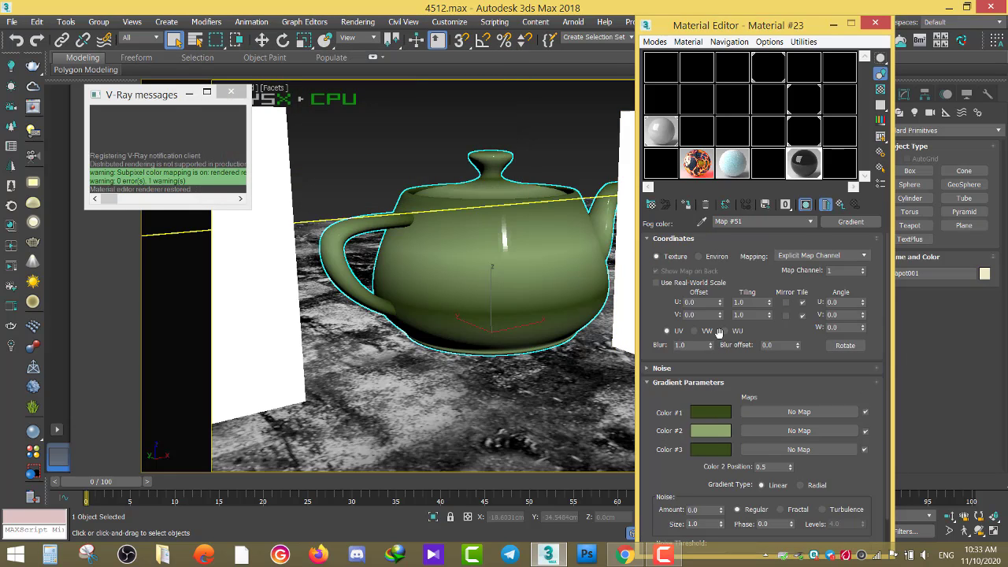
pyautogui.moveTo(768, 304); pyautogui.dragTo(767, 308)
pyautogui.moveTo(770, 304); pyautogui.dragTo(770, 301)
pyautogui.scroll(-1, 743, 468)
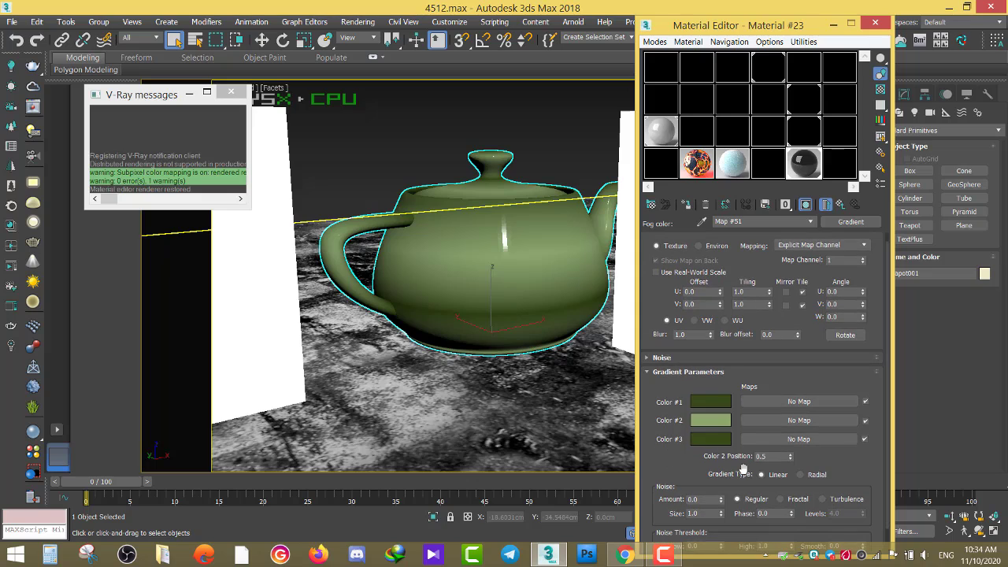
pyautogui.click(791, 461)
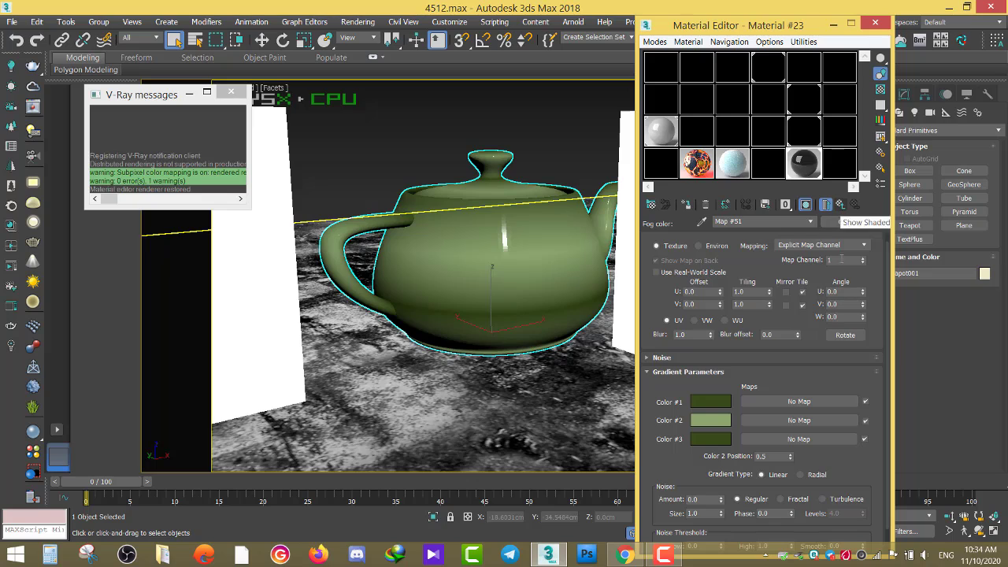
# - Try a Radial gradient type, keep Linear, and return to the parent glass material
pyautogui.click(801, 476)
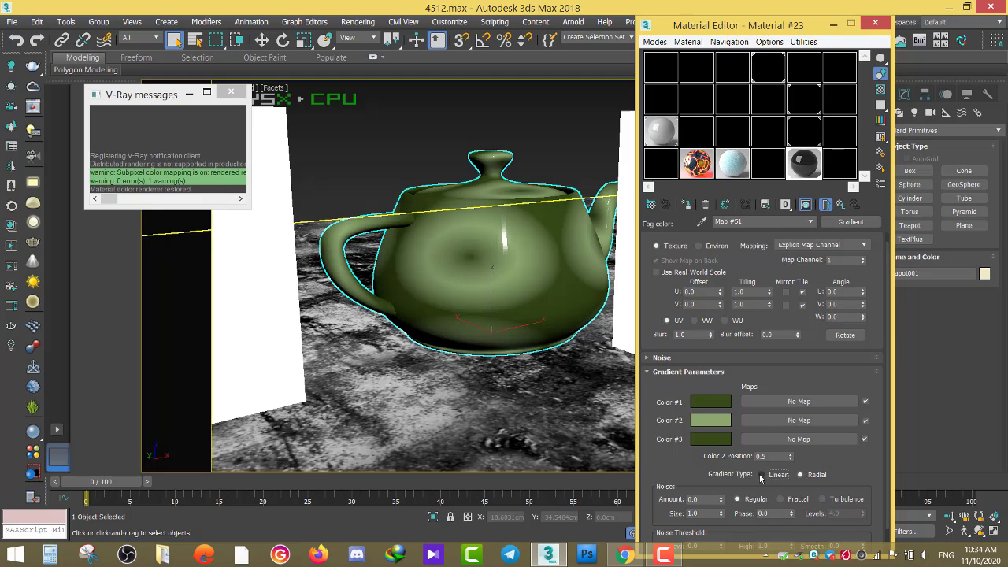
pyautogui.click(761, 475)
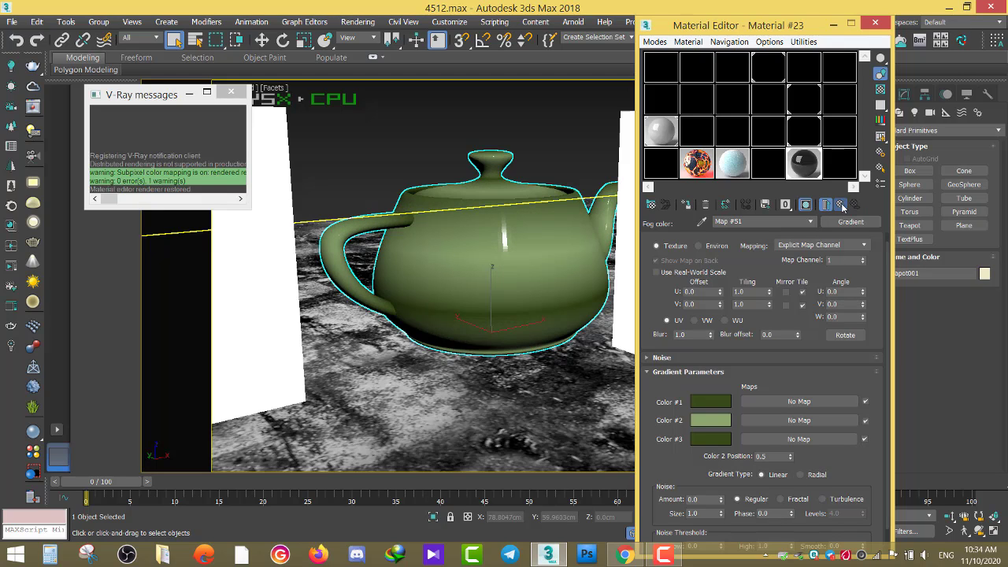
pyautogui.click(840, 204)
# - Add a UVW Map modifier to the teapot from the Modifier List
pyautogui.click(906, 96)
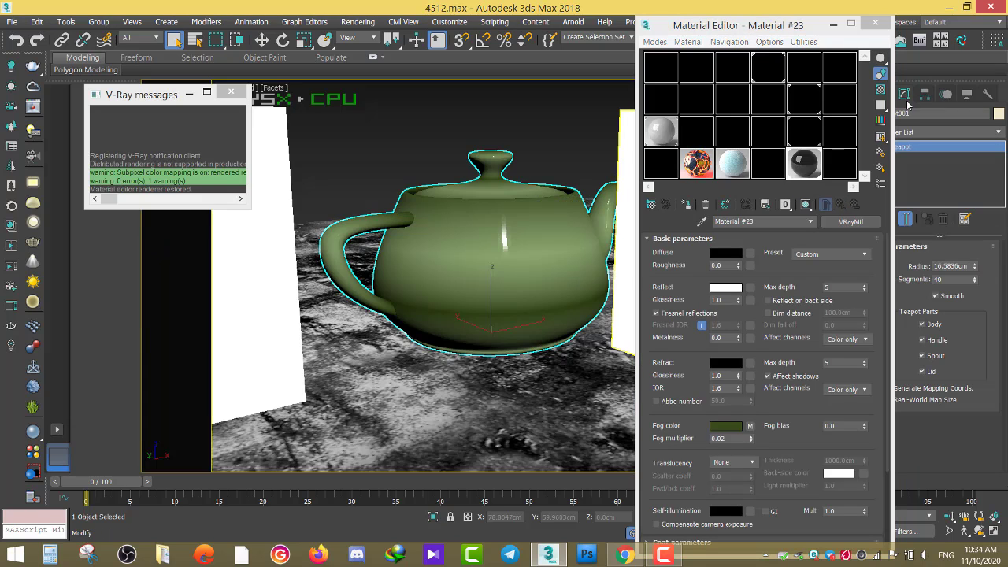
pyautogui.click(926, 131)
pyautogui.press('u')
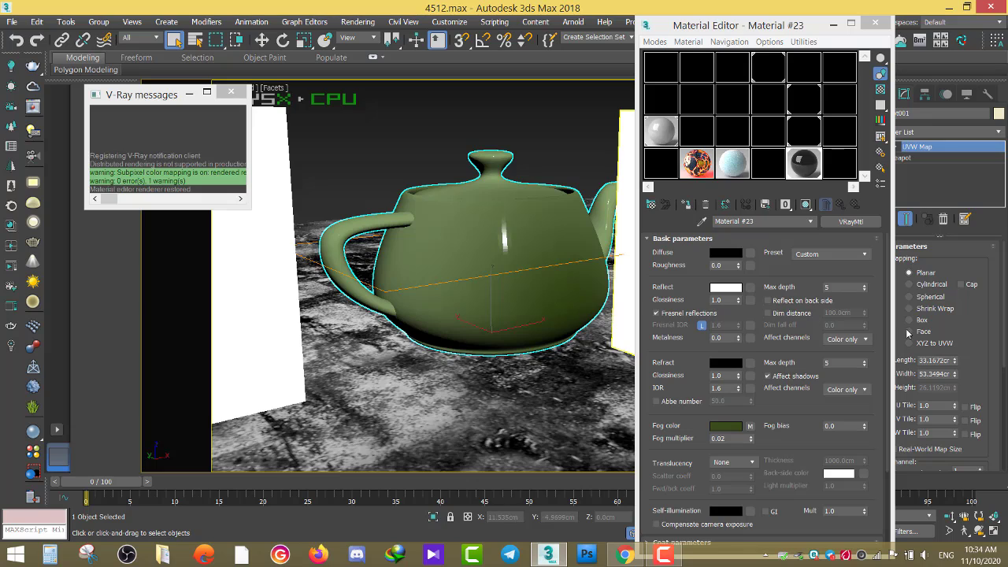
# - Compare Box, Cylindrical and Spherical mapping, keep Spherical, and raise the gizmo length to about 62.7 cm
pyautogui.click(911, 319)
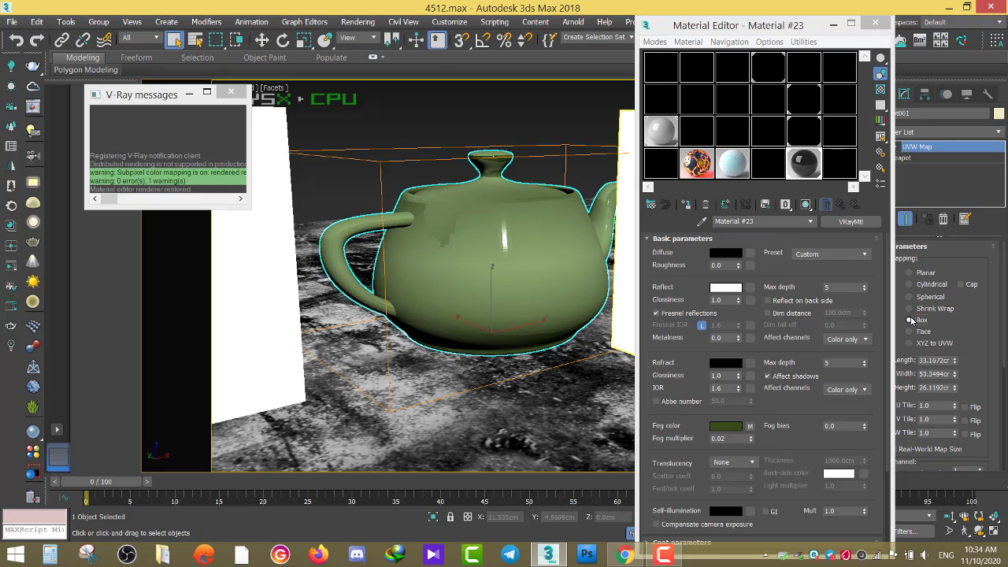
pyautogui.click(911, 284)
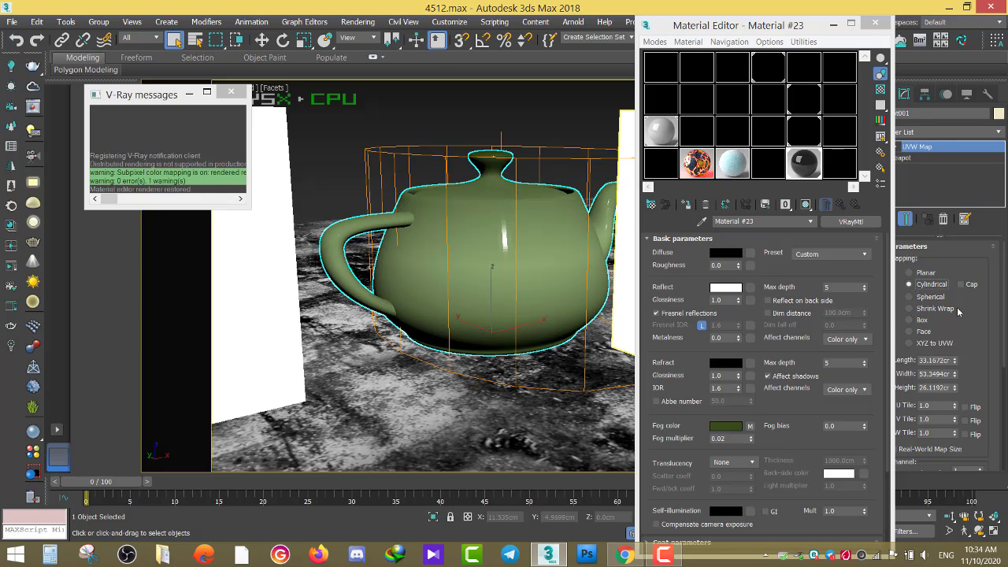
pyautogui.click(910, 297)
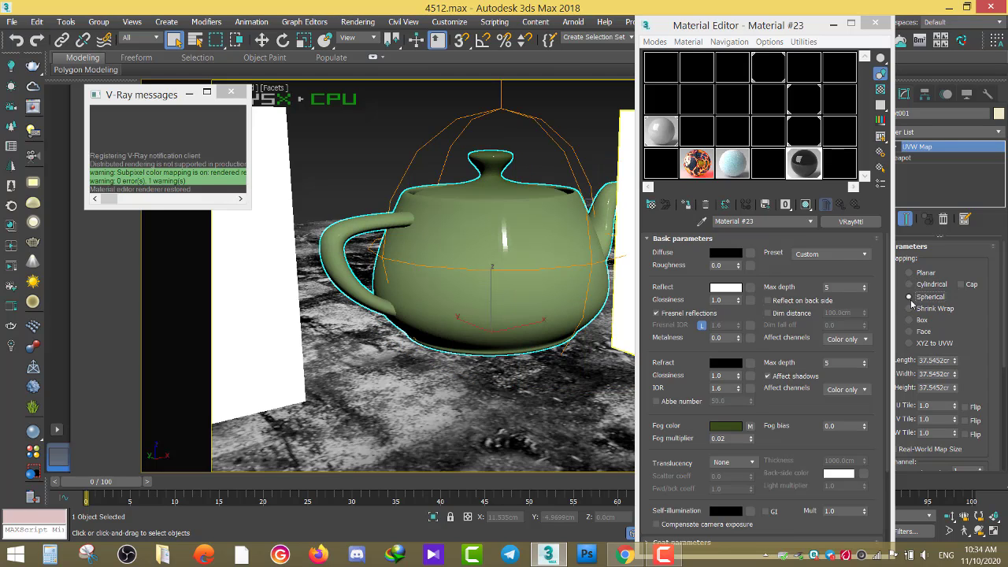
pyautogui.click(911, 284)
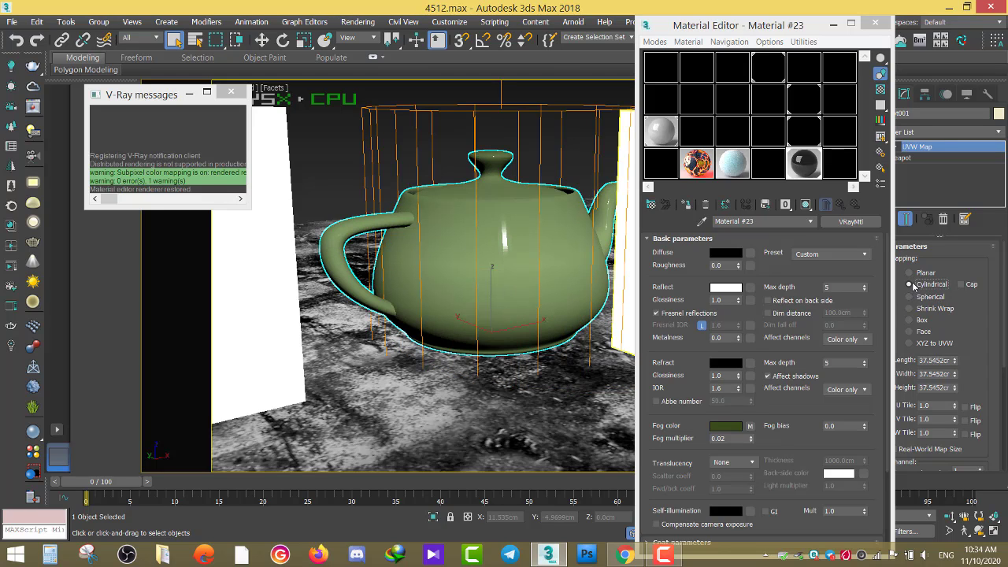
pyautogui.click(911, 297)
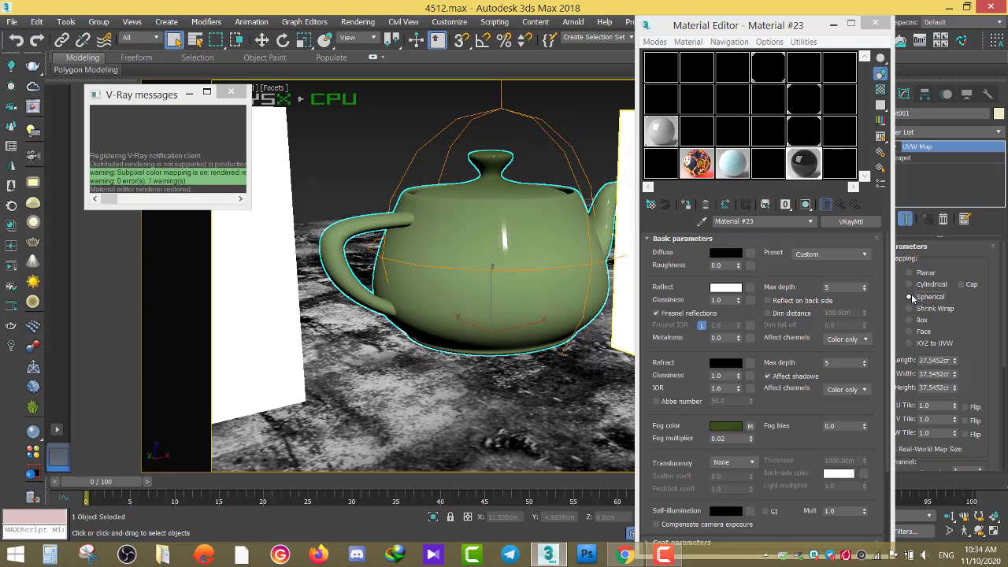
pyautogui.moveTo(955, 360)
pyautogui.mouseDown()
pyautogui.moveTo(953, 419)
pyautogui.moveTo(952, 406)
pyautogui.mouseUp()
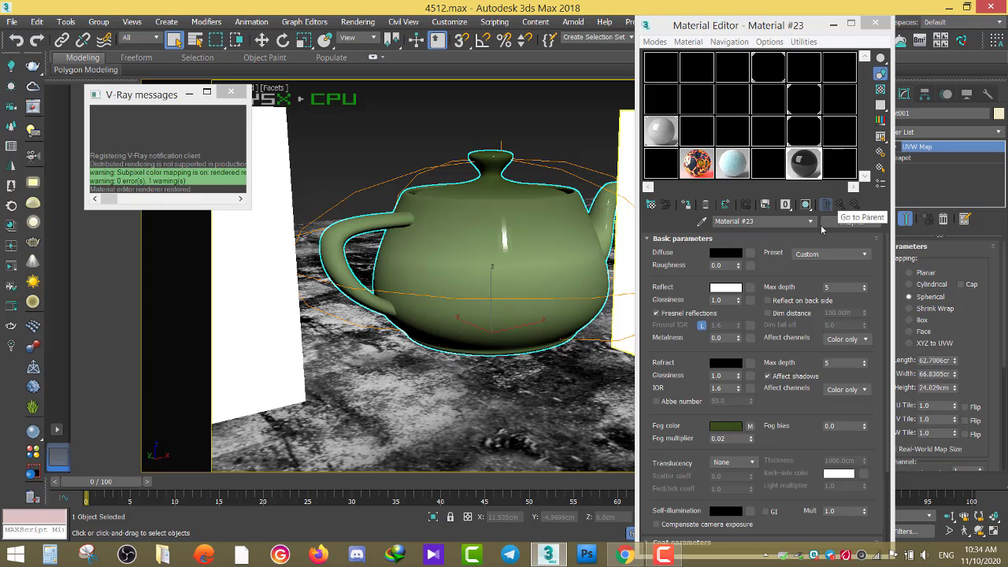
# - Set the teapot's refraction colour to full white and render the scene in V-Ray
pyautogui.click(726, 362)
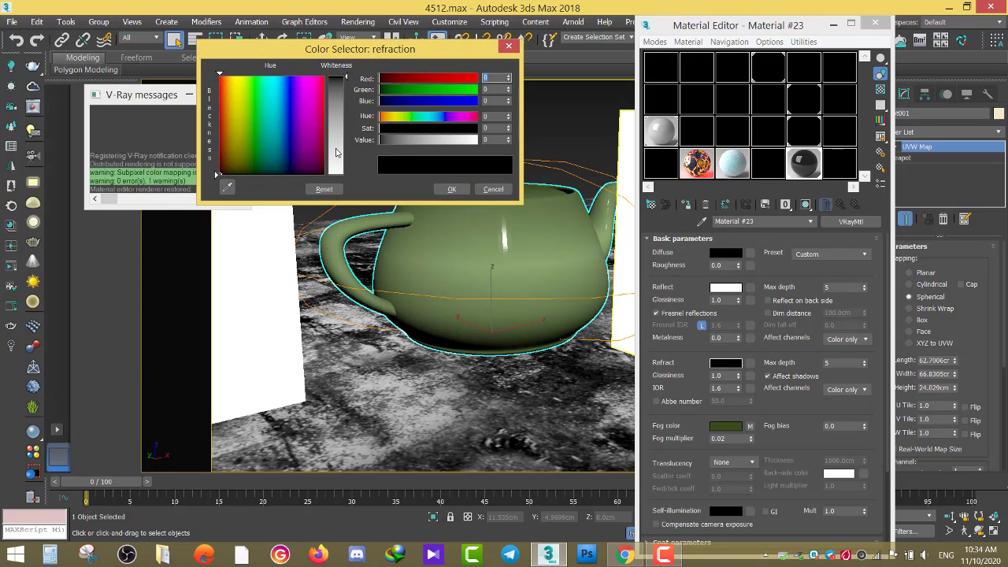
pyautogui.moveTo(341, 140); pyautogui.dragTo(354, 181)
pyautogui.click(452, 188)
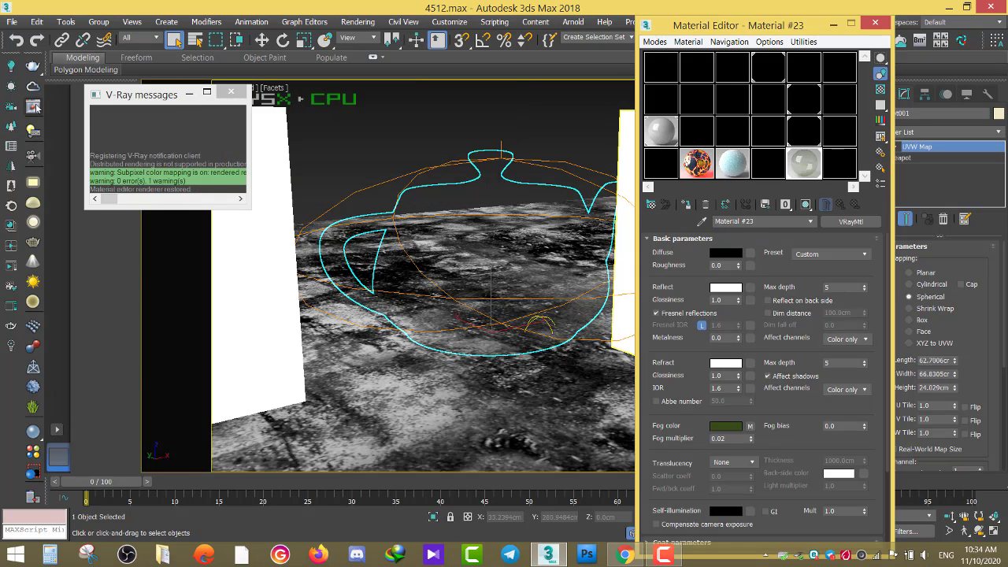
pyautogui.hotkey('shift', 'q')
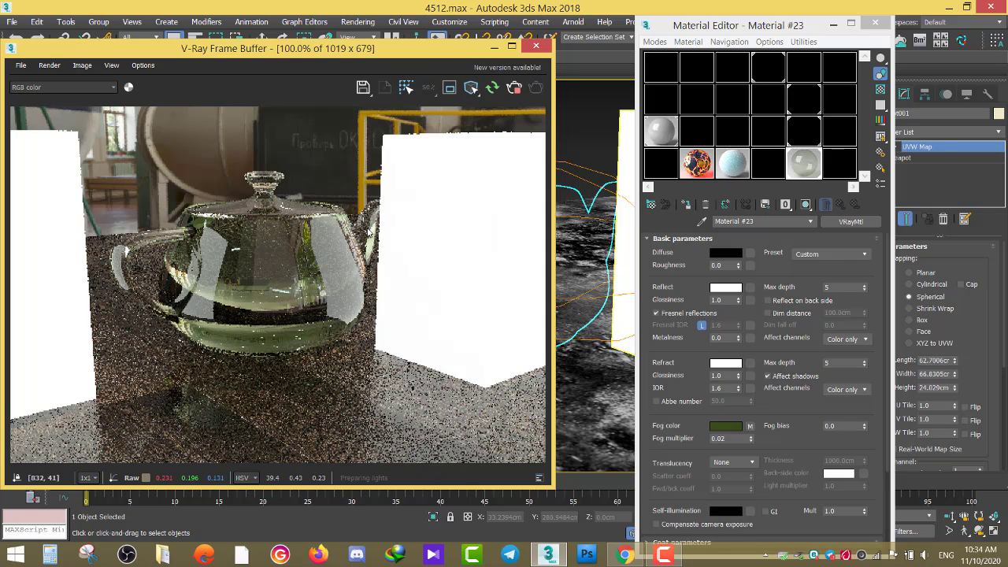
# - Set the fog multiplier to 0.05 and compare the render with the green bottle references
pyautogui.doubleClick(718, 438)
pyautogui.write('0.05')
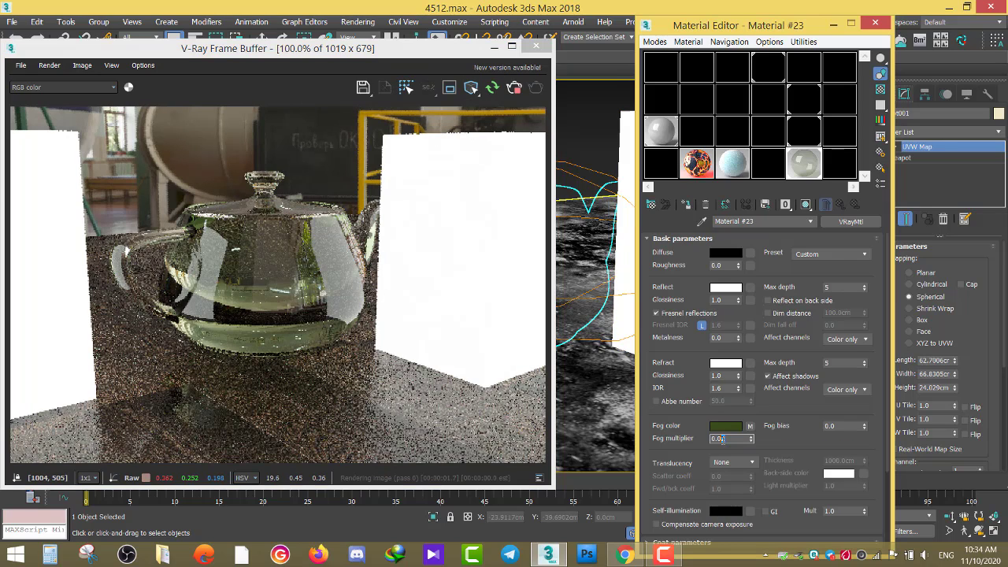
pyautogui.press('Return')
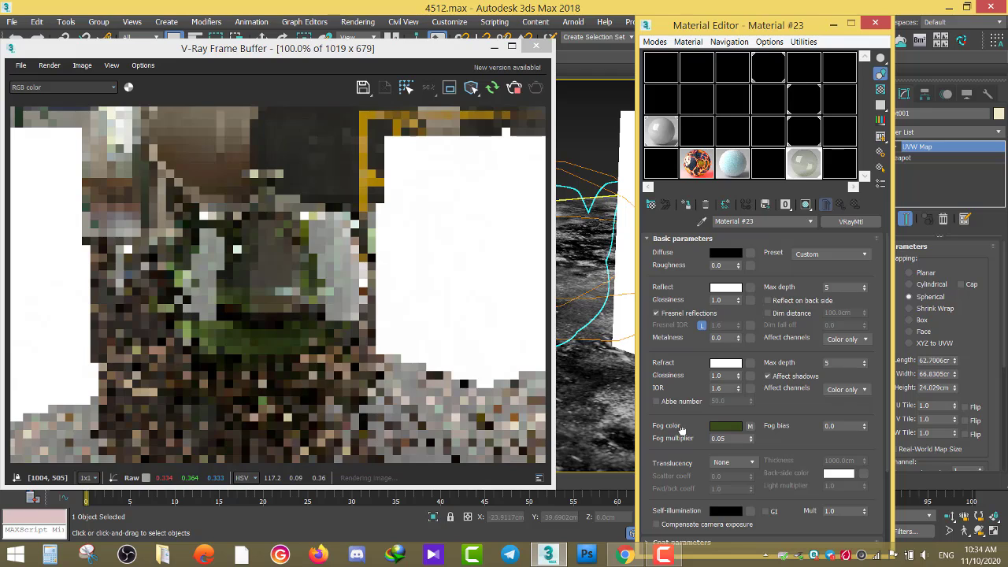
pyautogui.click(625, 556)
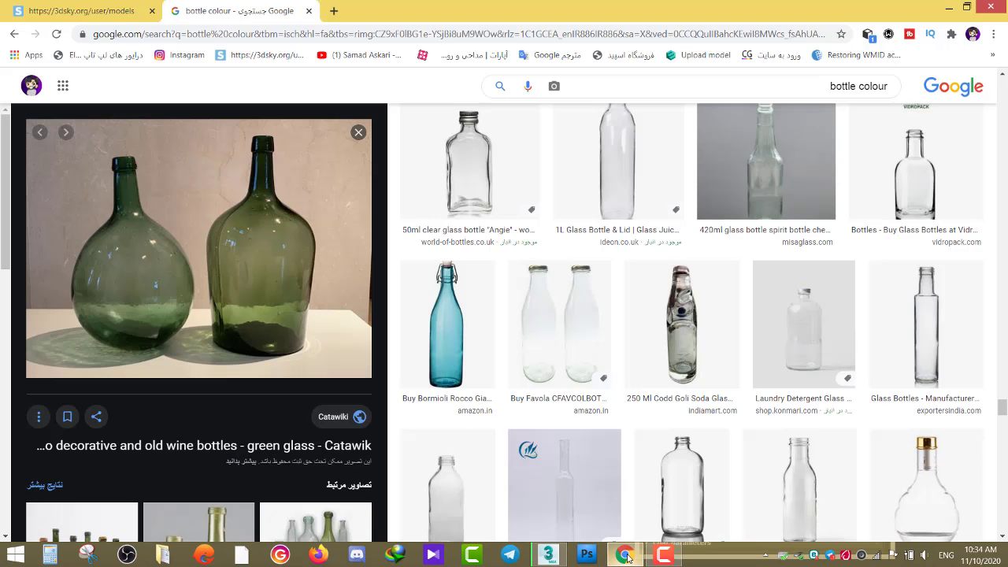
pyautogui.click(626, 555)
pyautogui.doubleClick(716, 300)
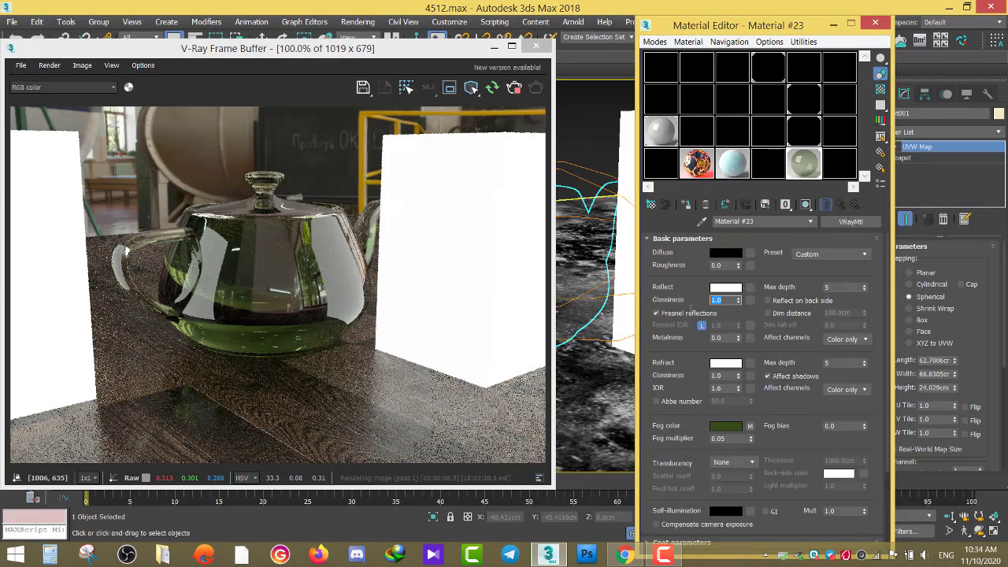
# - Set reflection glossiness to 0.9 and try fog multipliers of 0.01 and 0.1
pyautogui.write('0.9')
pyautogui.press('Return')
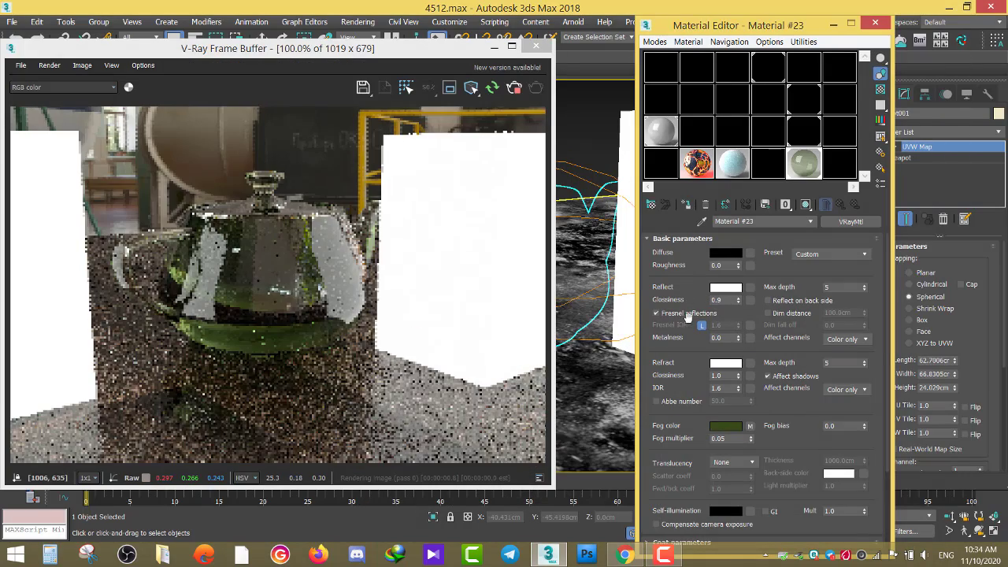
pyautogui.doubleClick(719, 439)
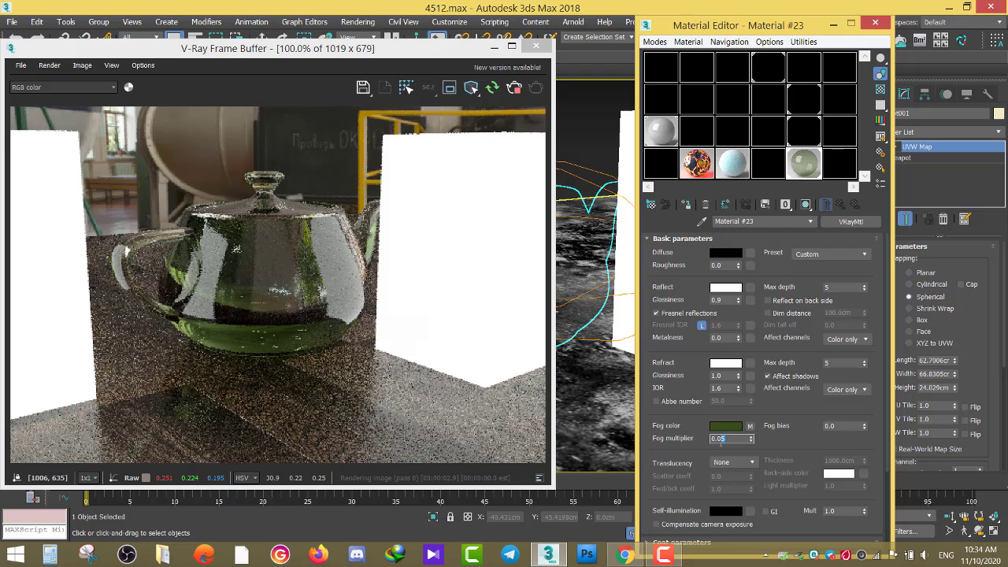
pyautogui.write('0.01')
pyautogui.press('Return')
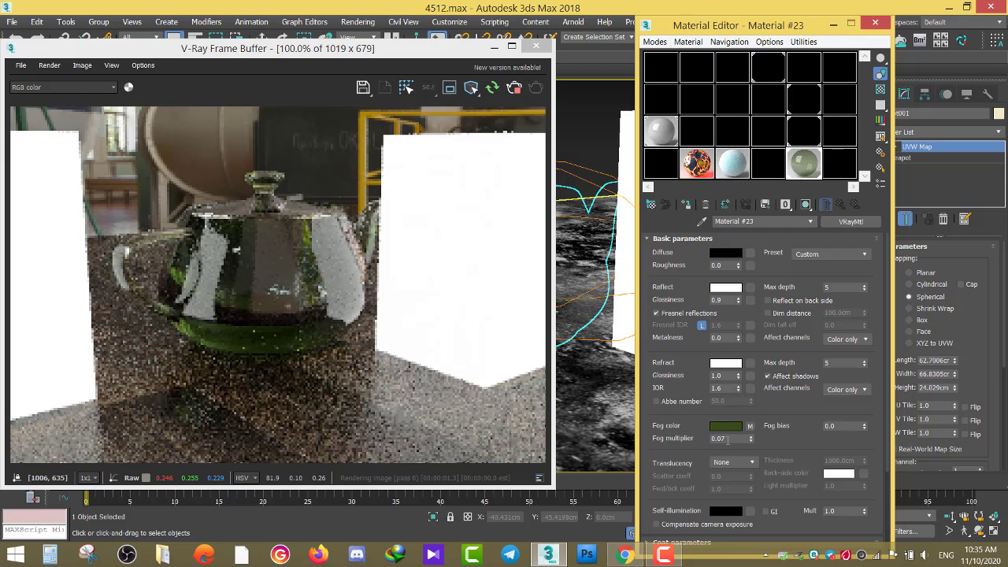
pyautogui.doubleClick(717, 440)
pyautogui.write('0.1')
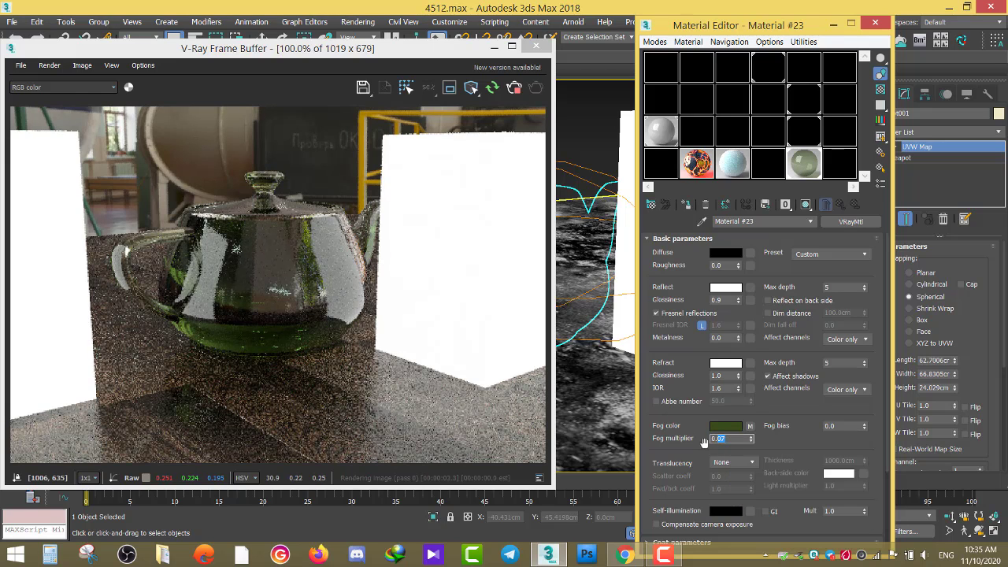
pyautogui.press('Return')
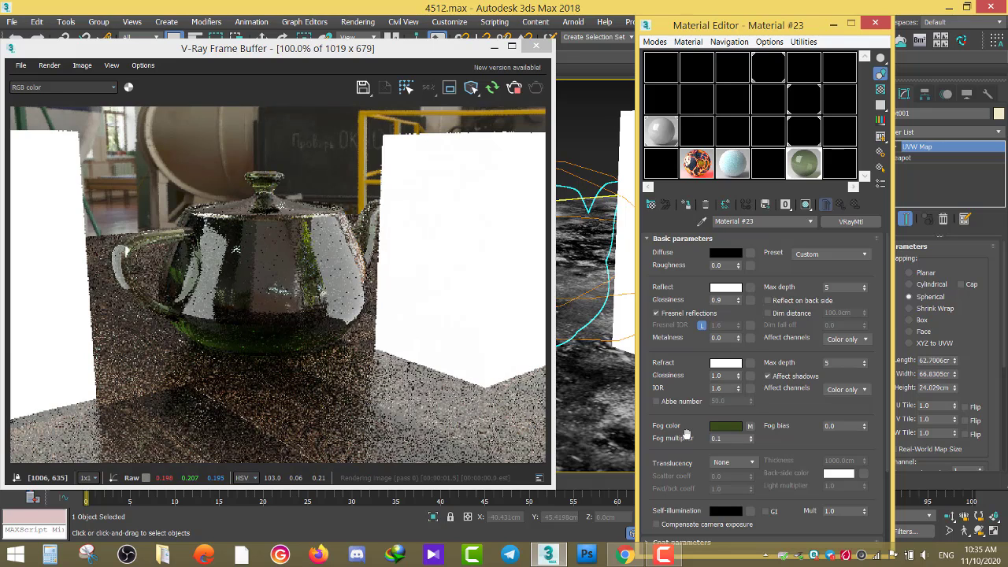
# - Set refraction glossiness to 0.95 and glance at the bottle reference images
pyautogui.doubleClick(722, 377)
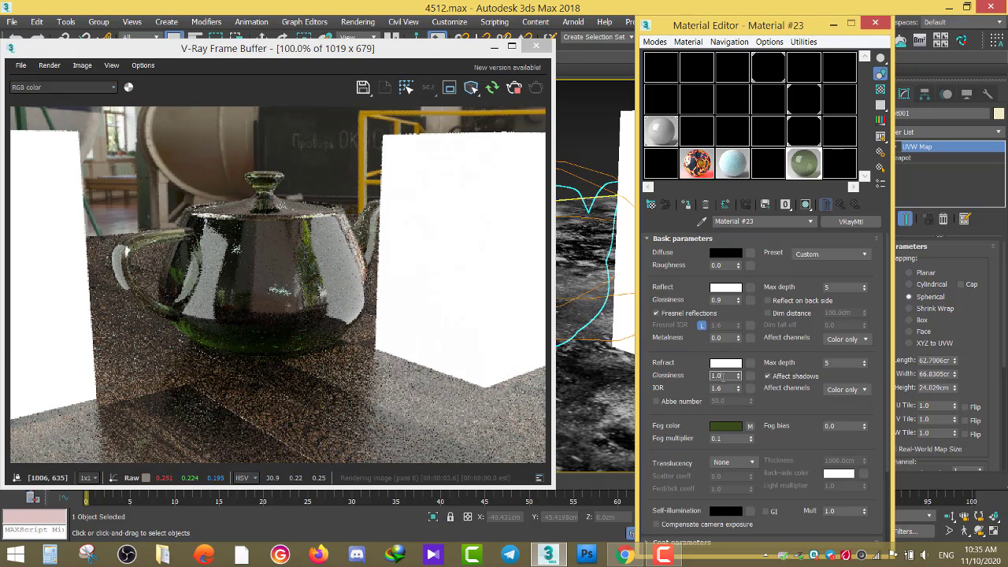
pyautogui.write('0.95')
pyautogui.press('Return')
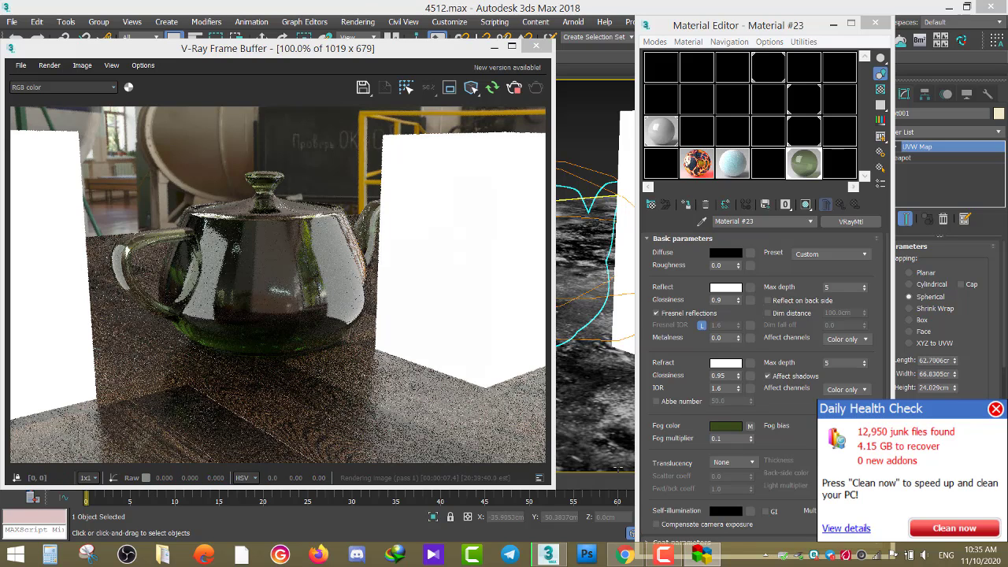
pyautogui.click(995, 409)
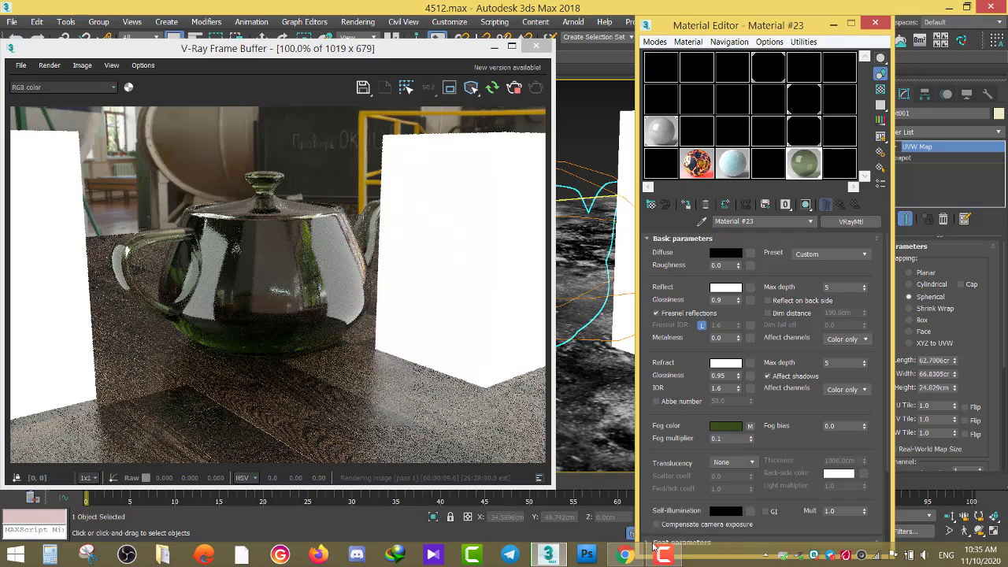
pyautogui.click(621, 556)
pyautogui.click(621, 557)
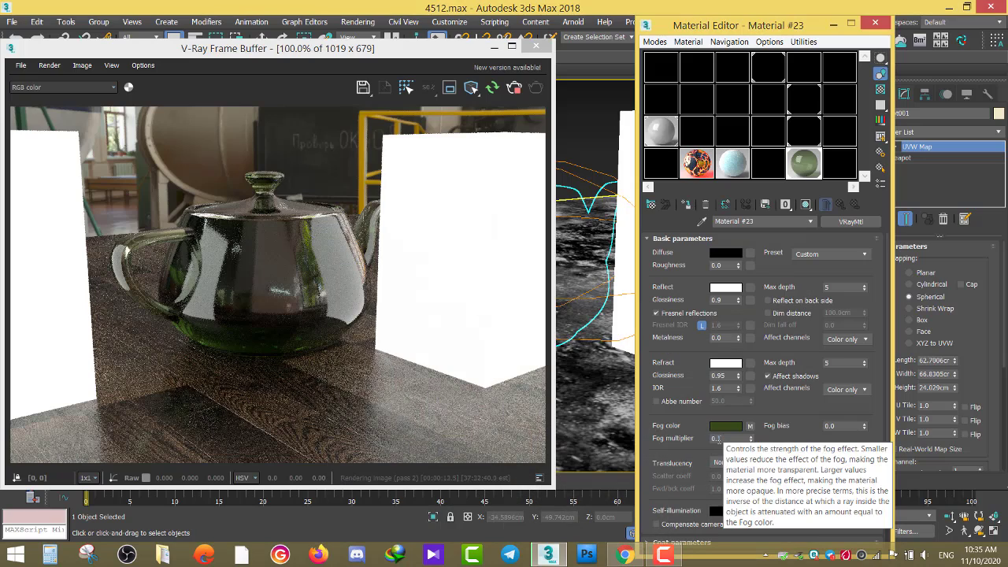
# - Settle on a fog multiplier of 0.05 and compare against the green bottle photos
pyautogui.write('0.05')
pyautogui.press('Return')
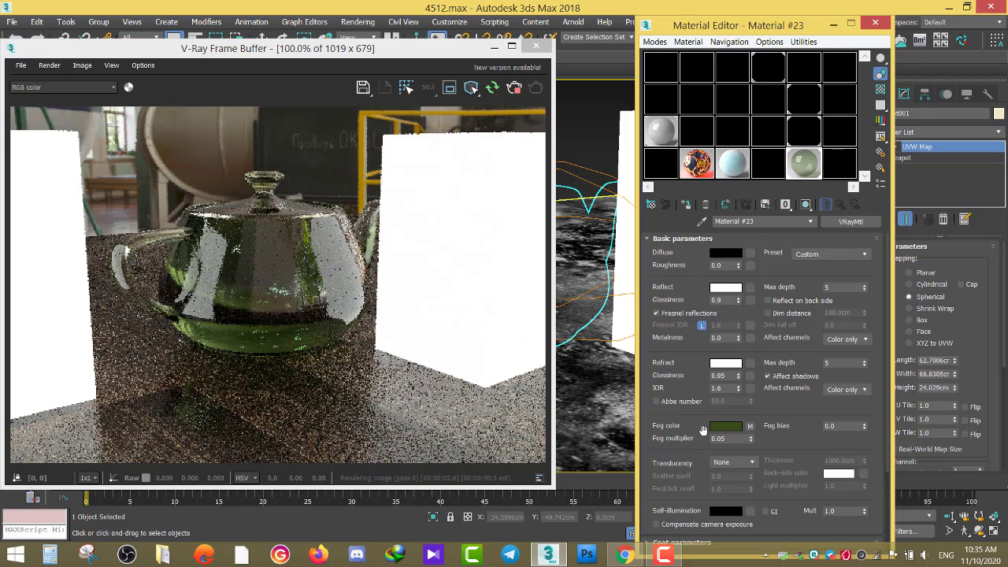
pyautogui.click(625, 556)
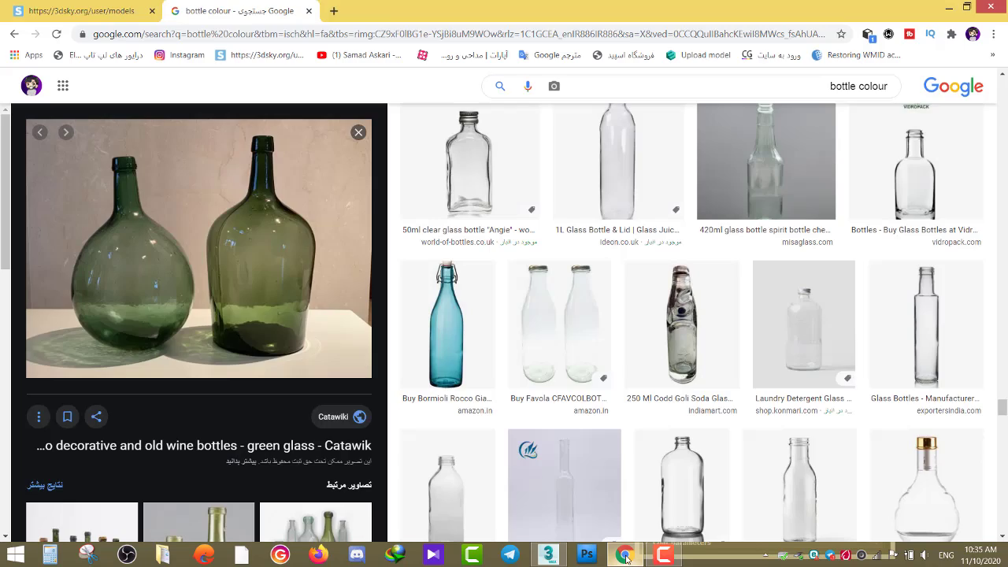
pyautogui.click(625, 556)
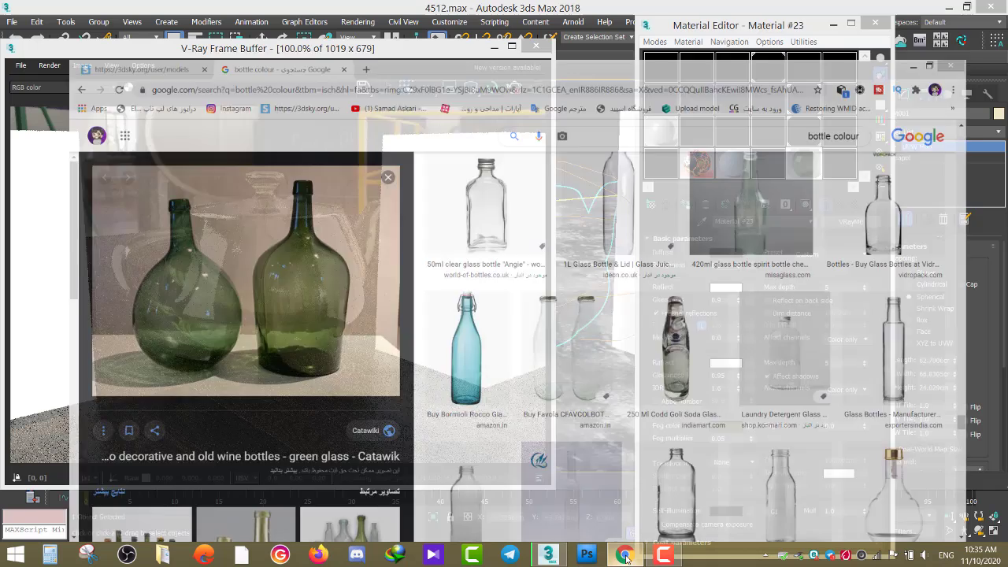
pyautogui.click(624, 556)
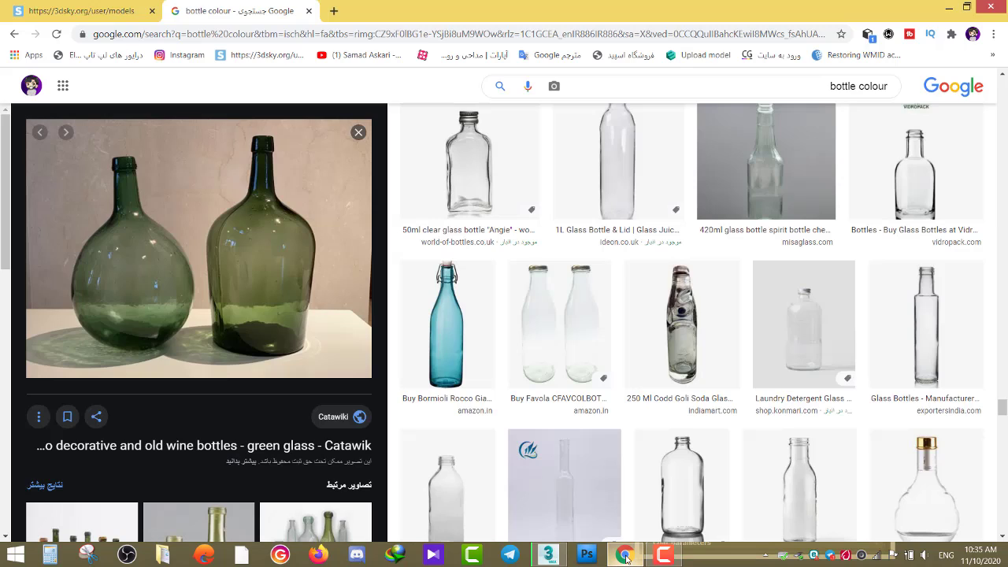
pyautogui.click(624, 556)
pyautogui.click(625, 556)
pyautogui.click(625, 556)
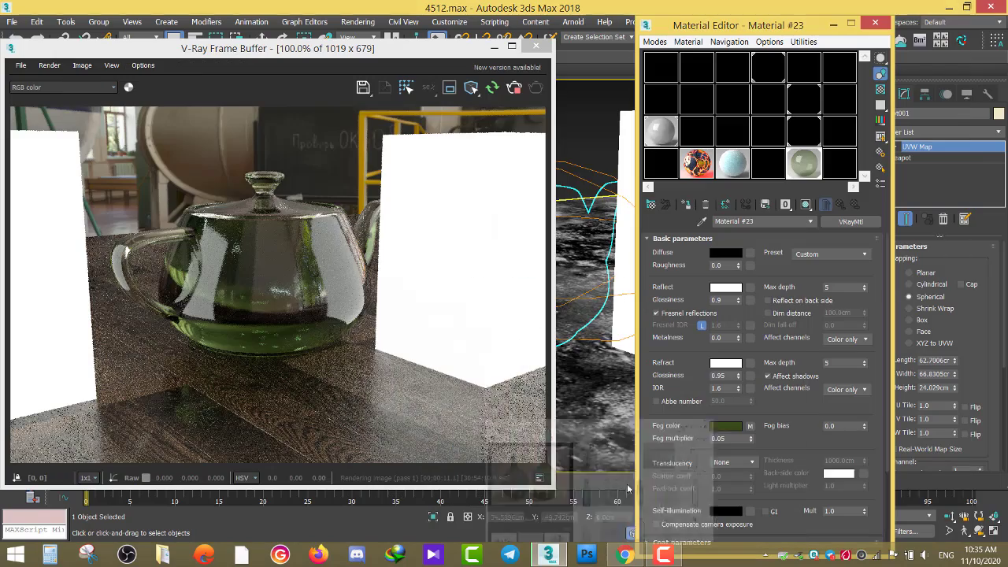
# - Darken the fog gradient's Color #1 to a deep, more saturated green (5, 10, 0)
pyautogui.click(750, 428)
pyautogui.click(710, 412)
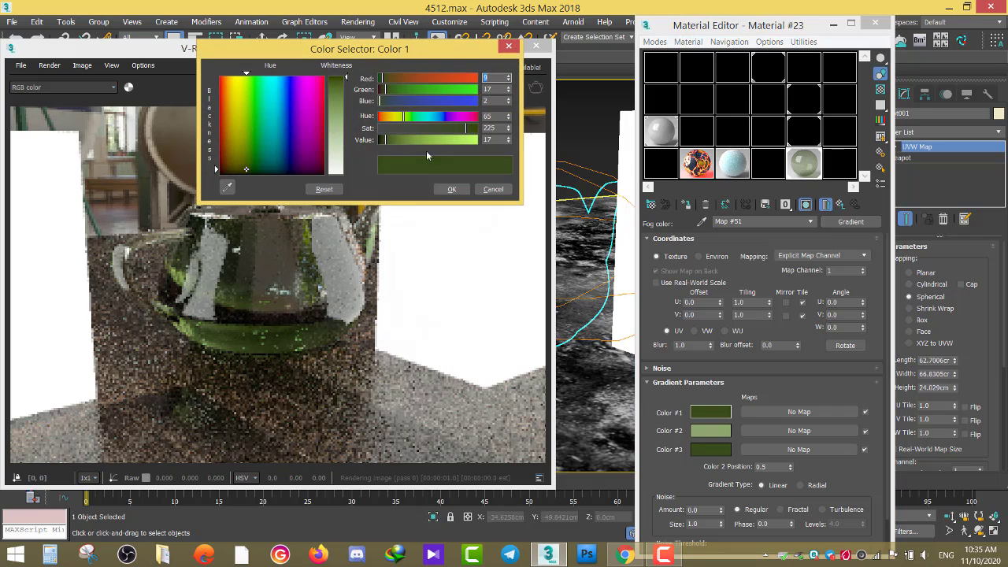
pyautogui.moveTo(382, 141); pyautogui.dragTo(380, 141)
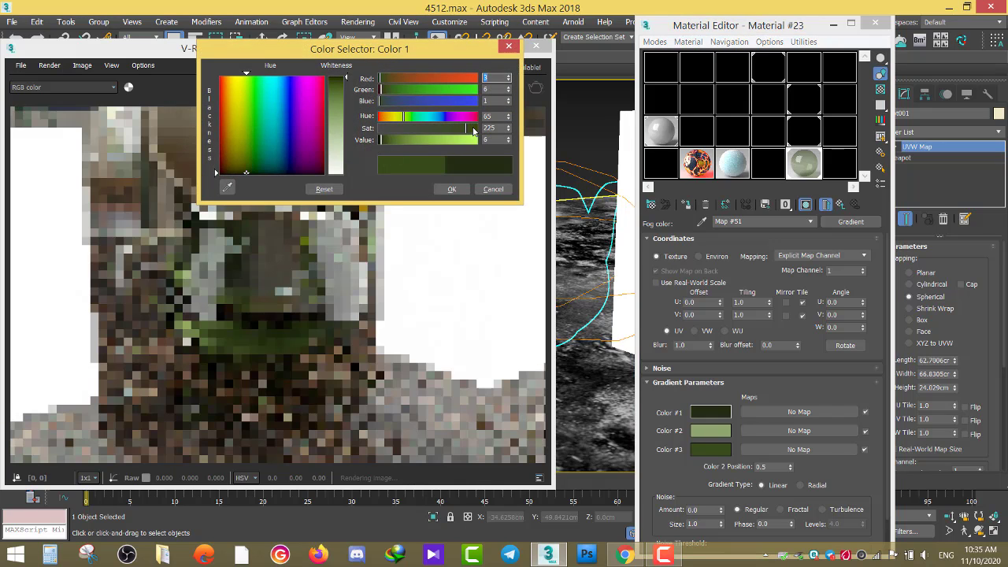
pyautogui.moveTo(471, 134); pyautogui.dragTo(465, 136)
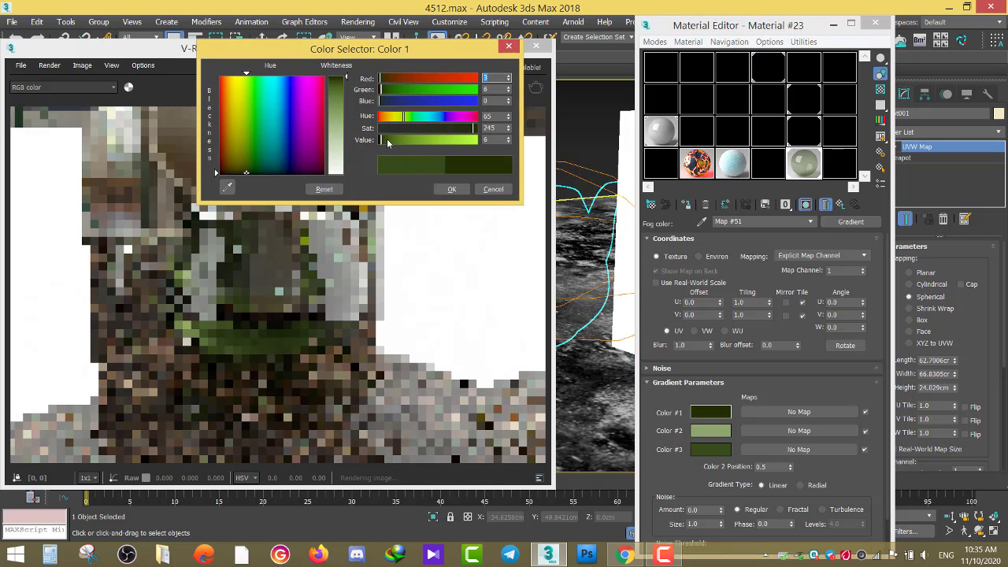
pyautogui.moveTo(388, 143); pyautogui.dragTo(384, 143)
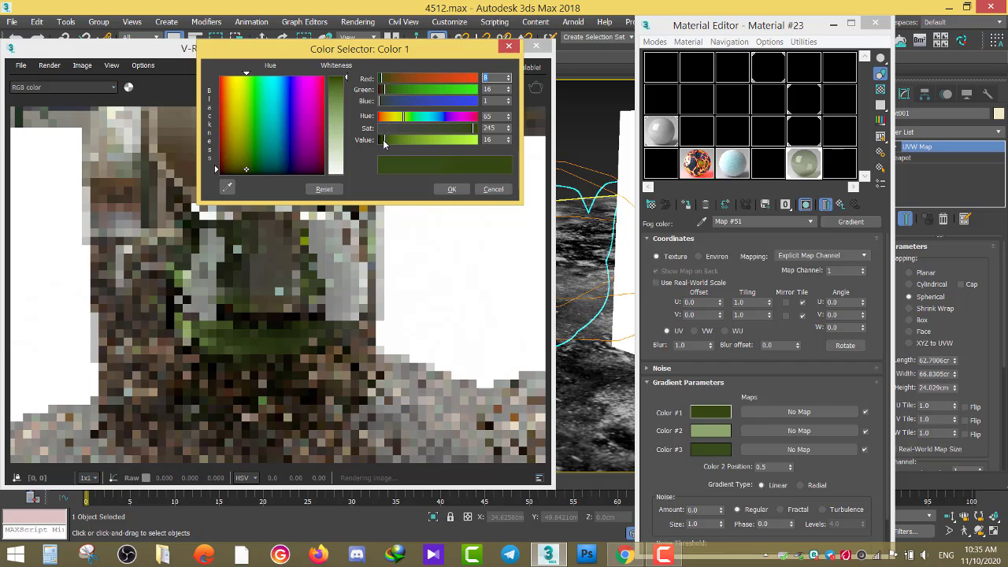
pyautogui.moveTo(384, 143); pyautogui.dragTo(381, 143)
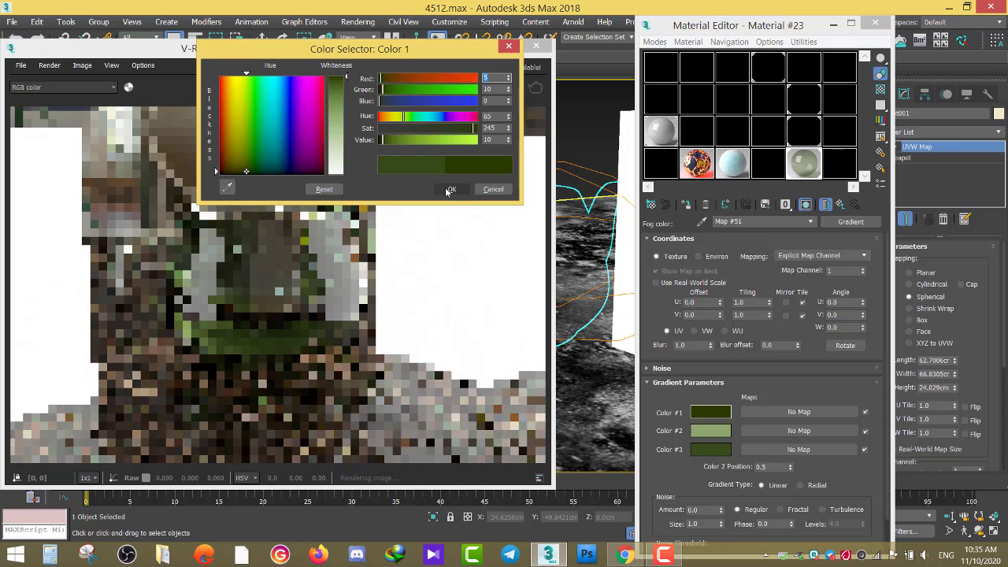
pyautogui.click(291, 244)
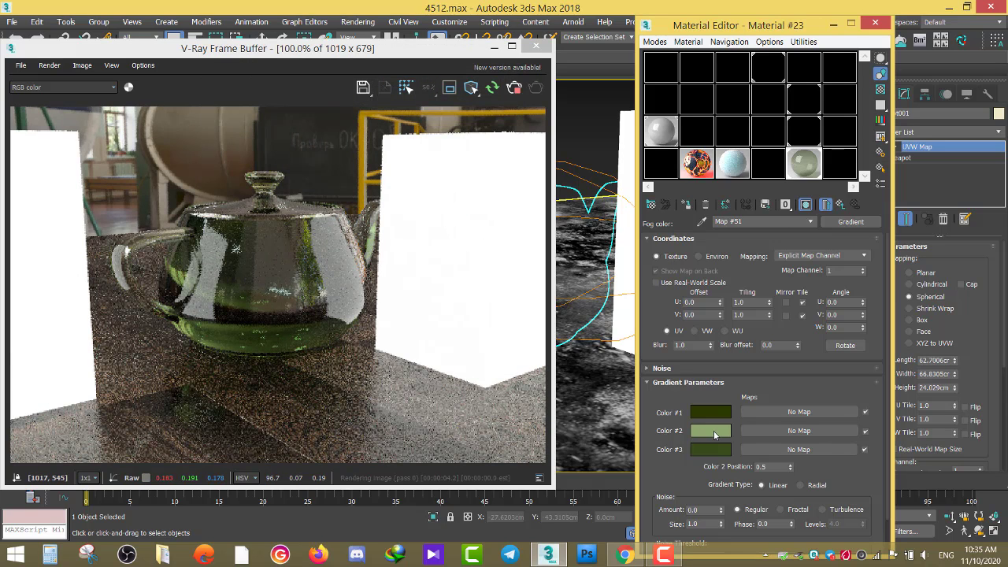
# - Back on the glass material, step the fog multiplier through 0.07 and 0.08 to 1.0
pyautogui.click(839, 204)
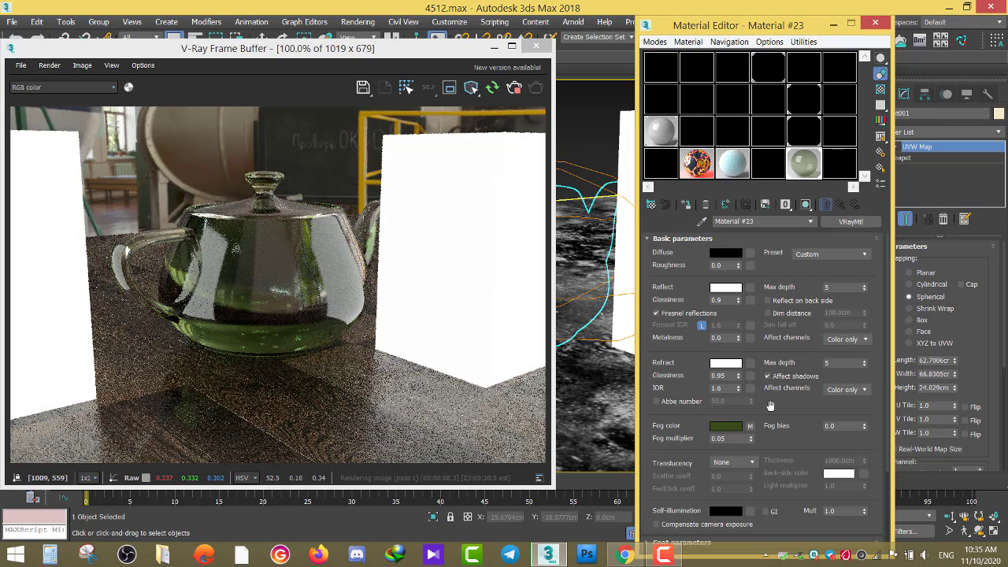
pyautogui.write('0.07')
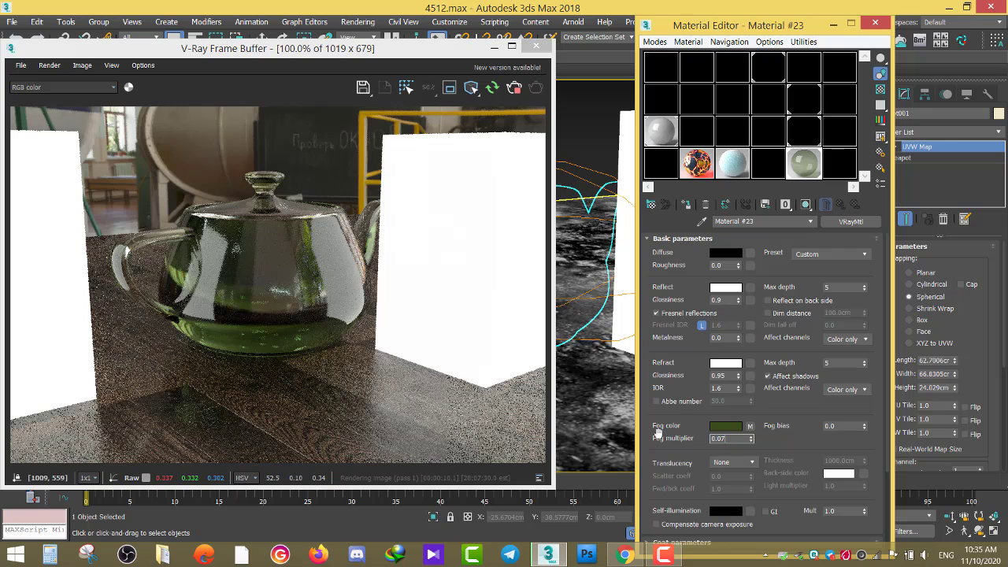
pyautogui.press('Return')
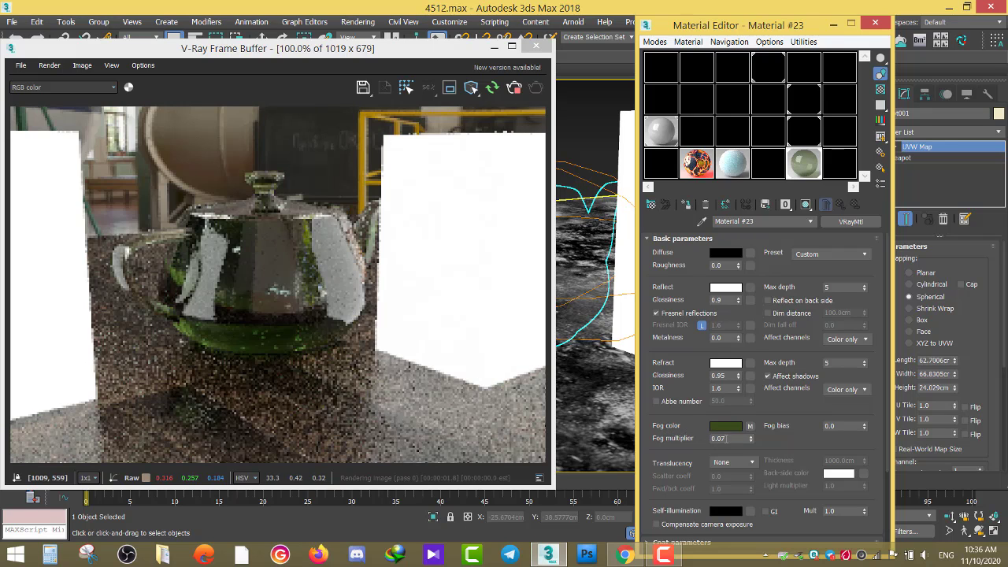
pyautogui.write('0.08')
pyautogui.press('Return')
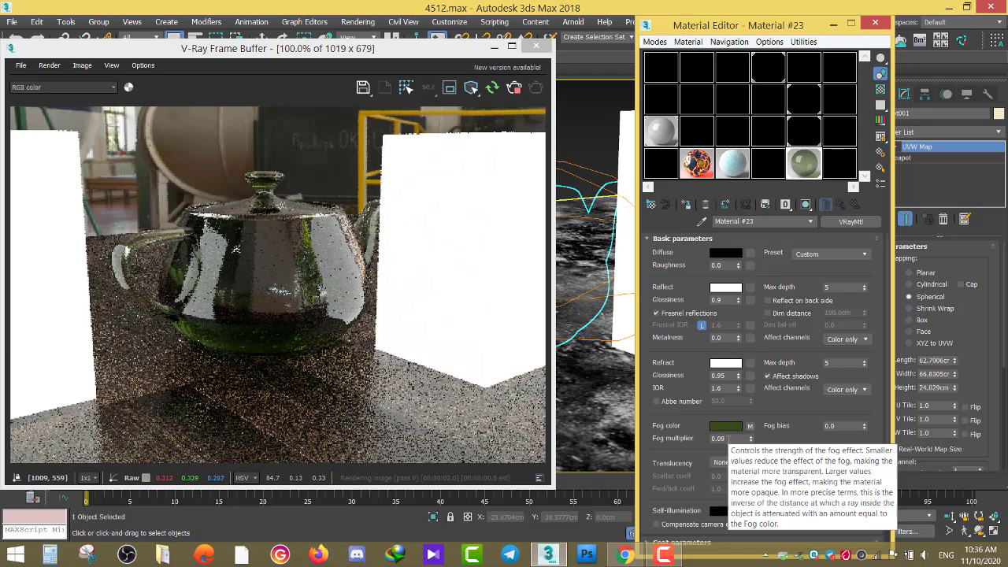
pyautogui.write('1.0')
pyautogui.press('Return')
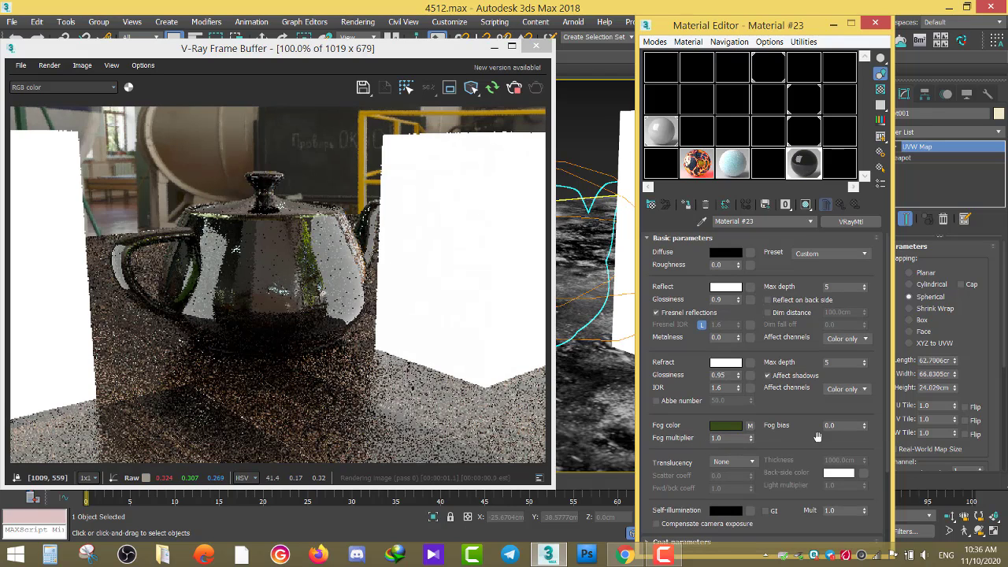
# - Try fog bias values 50, 20, 10 and 5, settling on 3.0
pyautogui.click(843, 425)
pyautogui.write('50')
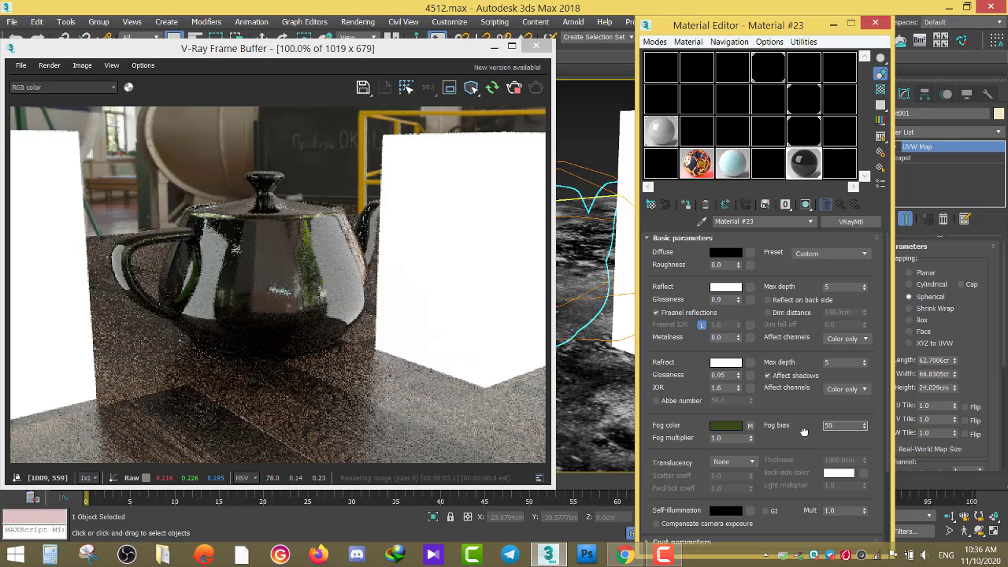
pyautogui.press('Return')
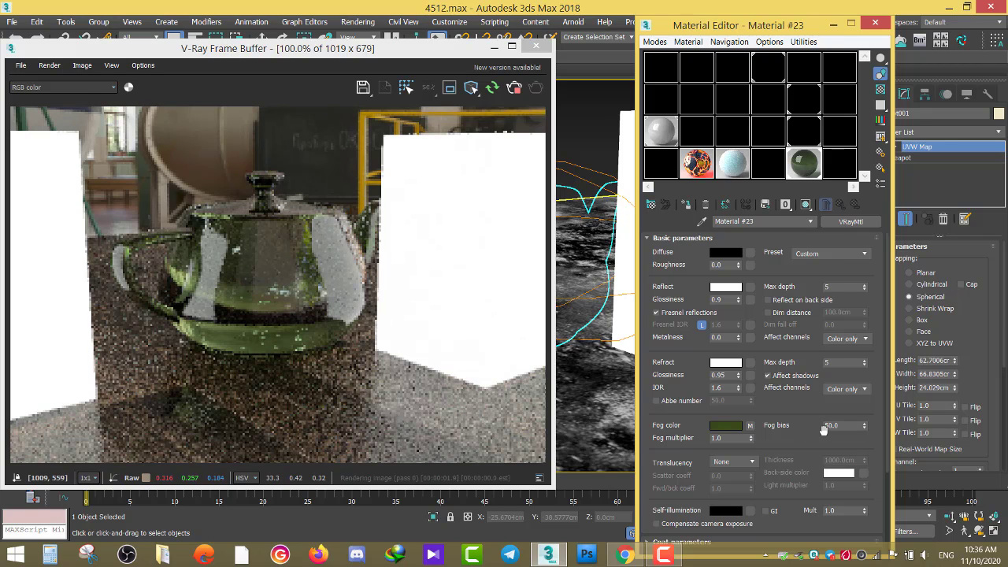
pyautogui.click(837, 426)
pyautogui.write('20')
pyautogui.press('Return')
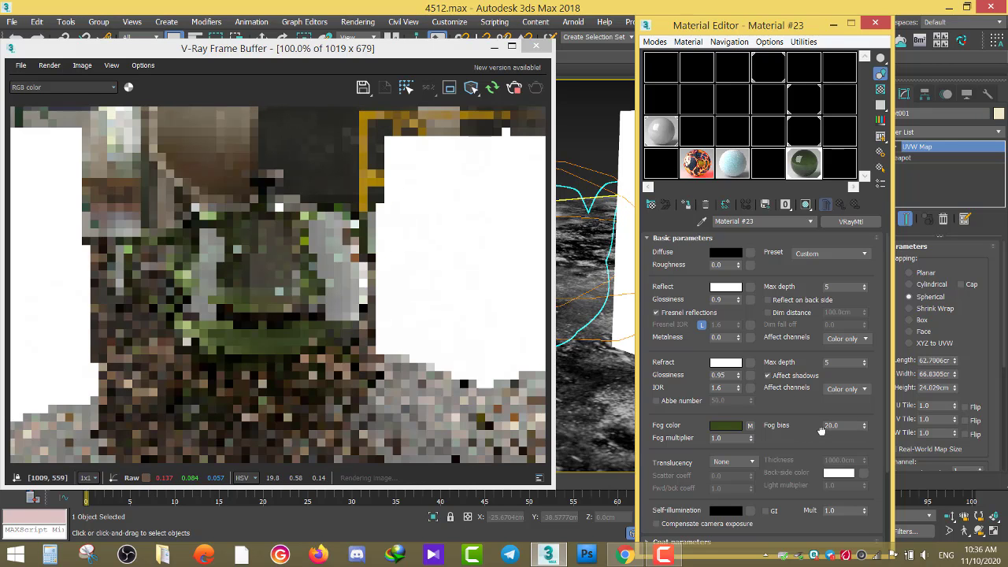
pyautogui.click(820, 430)
pyautogui.write('10')
pyautogui.press('Return')
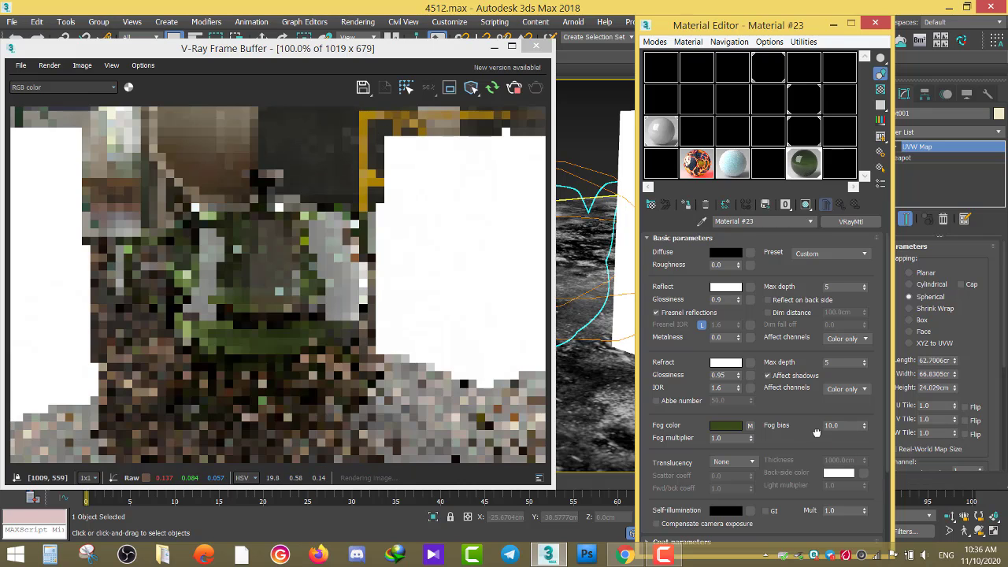
pyautogui.doubleClick(830, 426)
pyautogui.write('5')
pyautogui.press('Return')
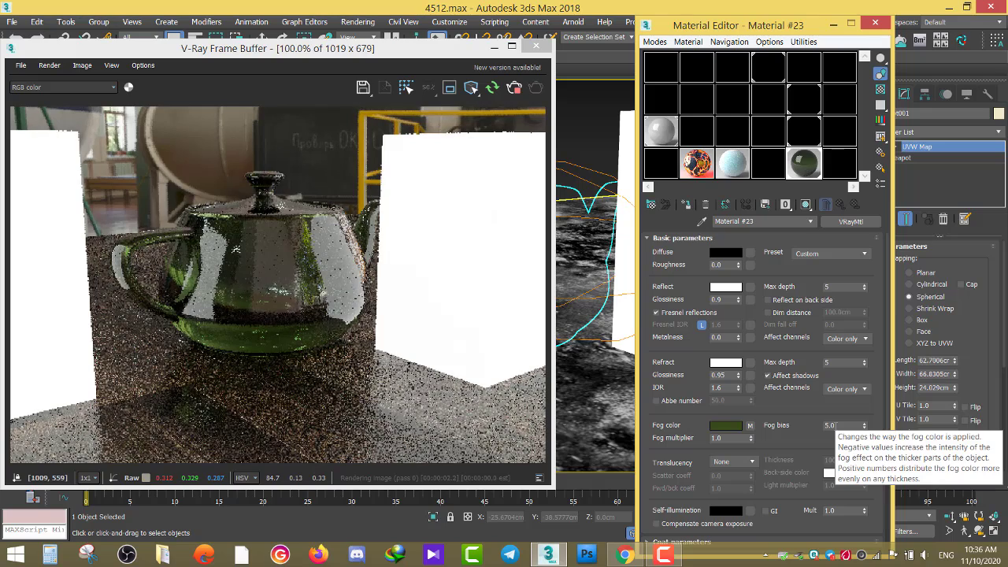
pyautogui.doubleClick(829, 426)
pyautogui.write('3')
pyautogui.press('Return')
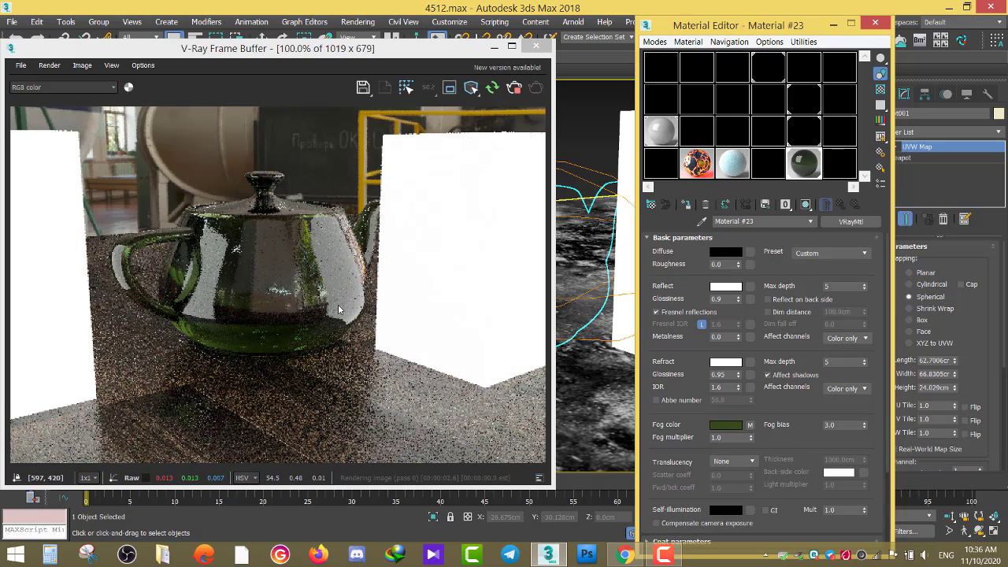
# - Set refraction glossiness to 0.98 and reflection glossiness to 1.0, checking the Chrome references
pyautogui.click(625, 556)
pyautogui.click(625, 560)
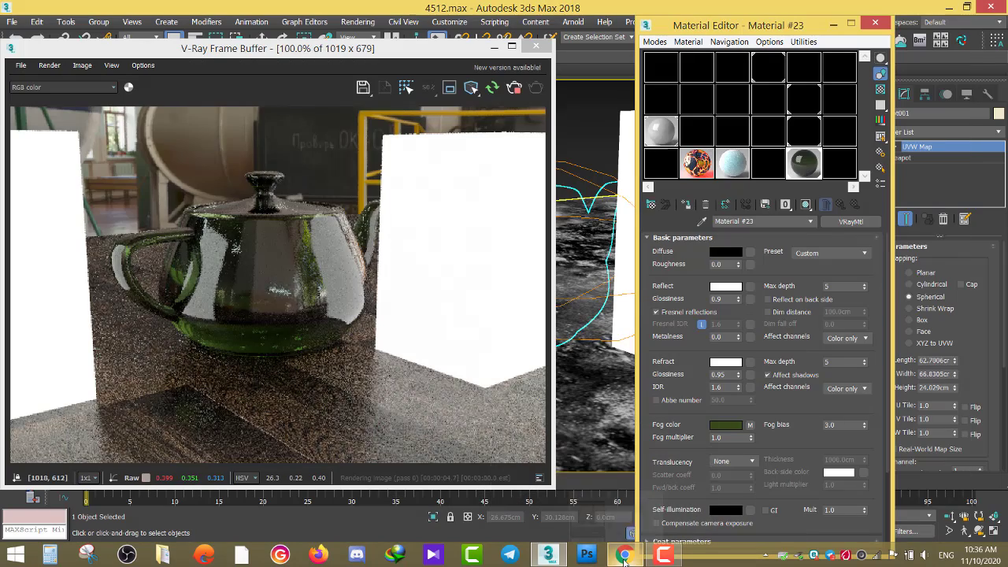
pyautogui.click(739, 374)
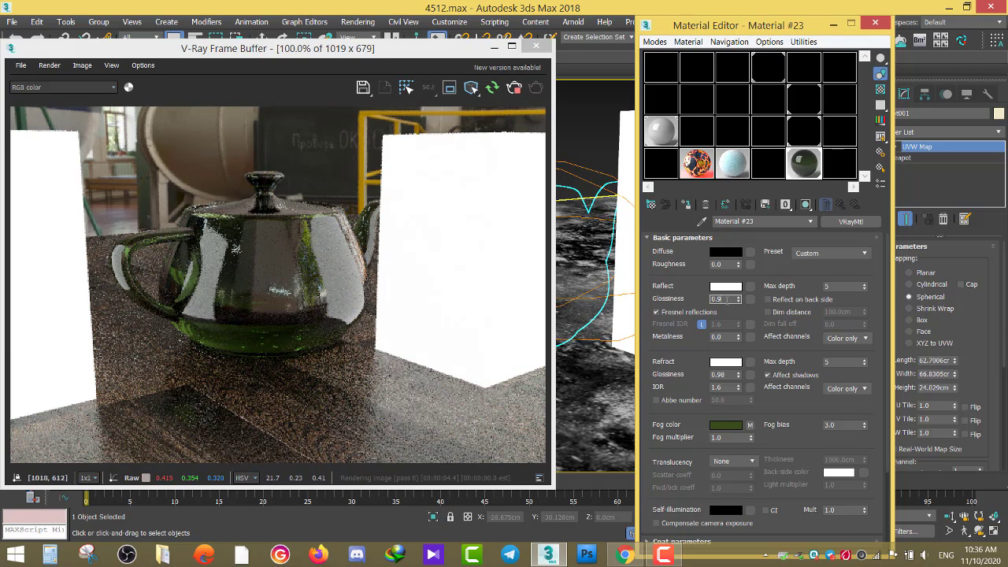
pyautogui.write('1')
pyautogui.press('Return')
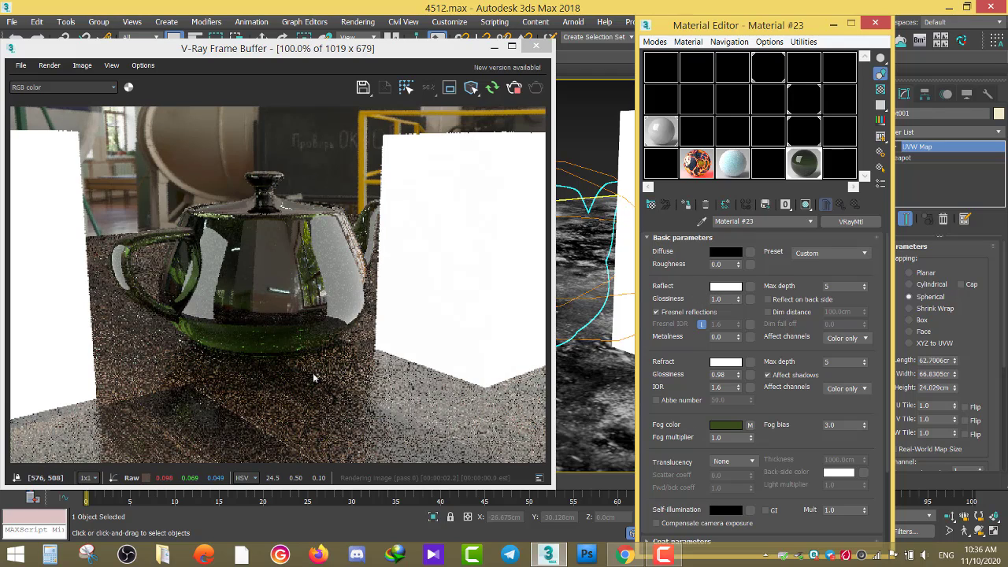
pyautogui.click(625, 555)
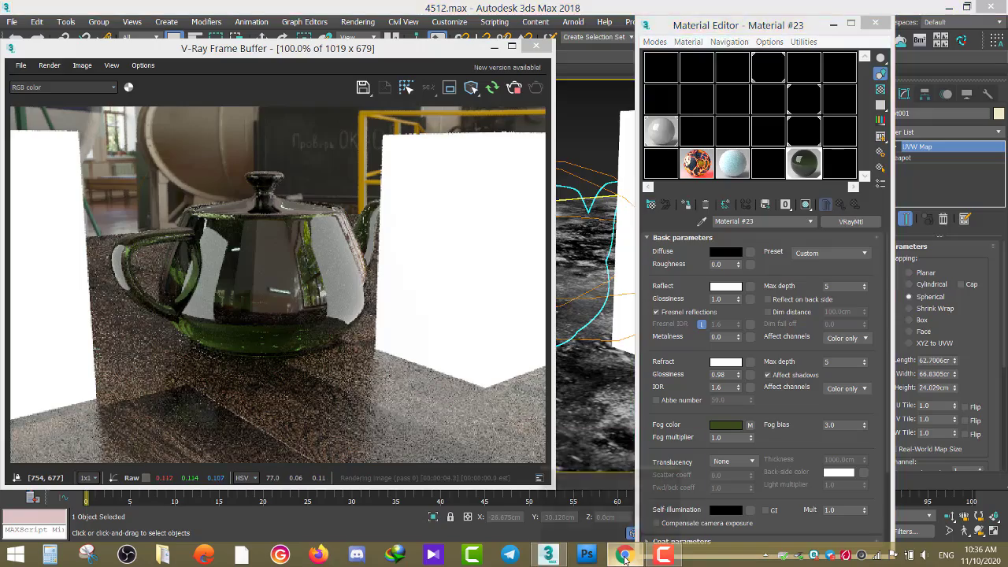
pyautogui.click(625, 555)
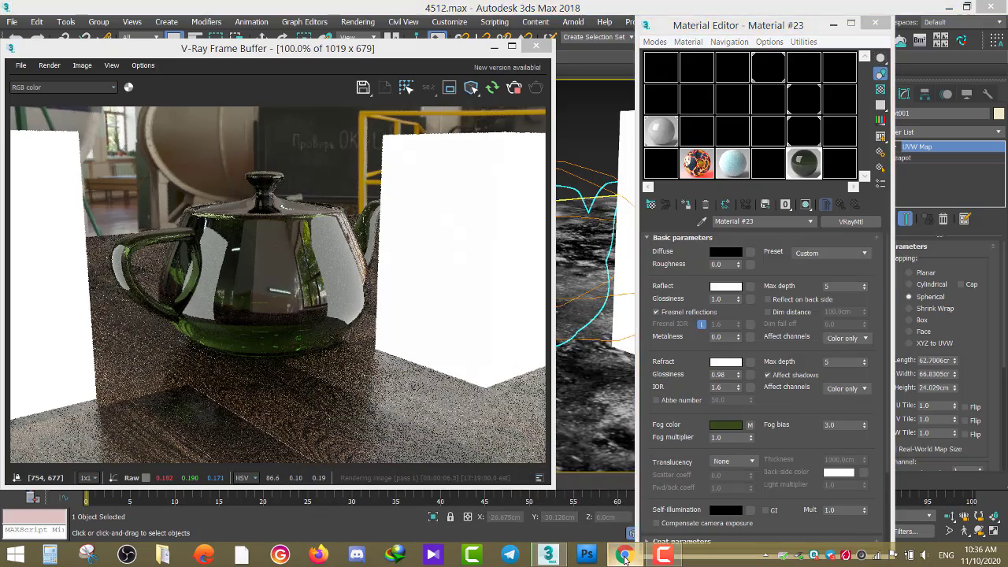
# - Load a Noise map (Map #52) into the material's Bump slot in the Maps rollout
pyautogui.click(625, 555)
pyautogui.click(625, 555)
pyautogui.scroll(-3, 671, 360)
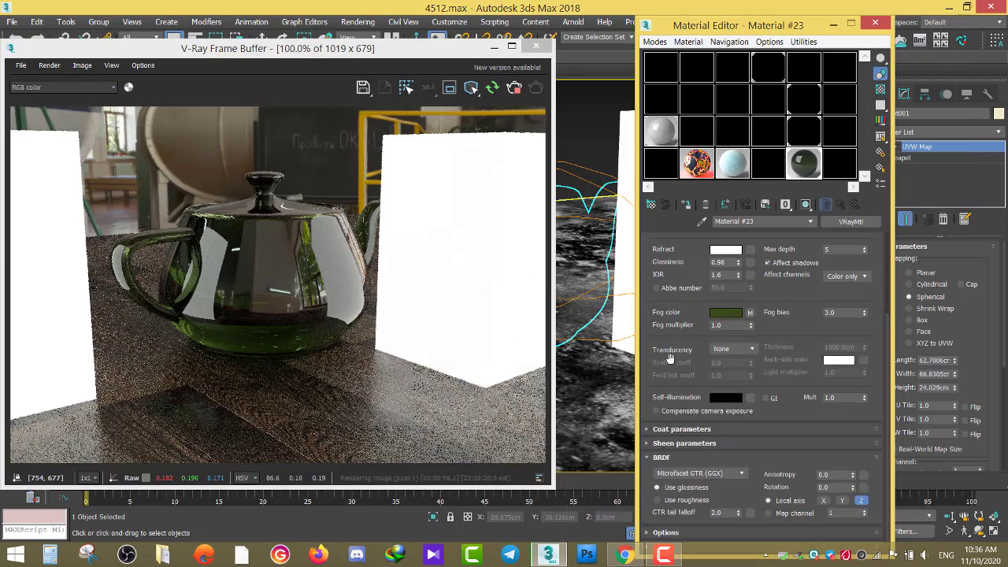
pyautogui.scroll(-3, 659, 539)
pyautogui.click(659, 539)
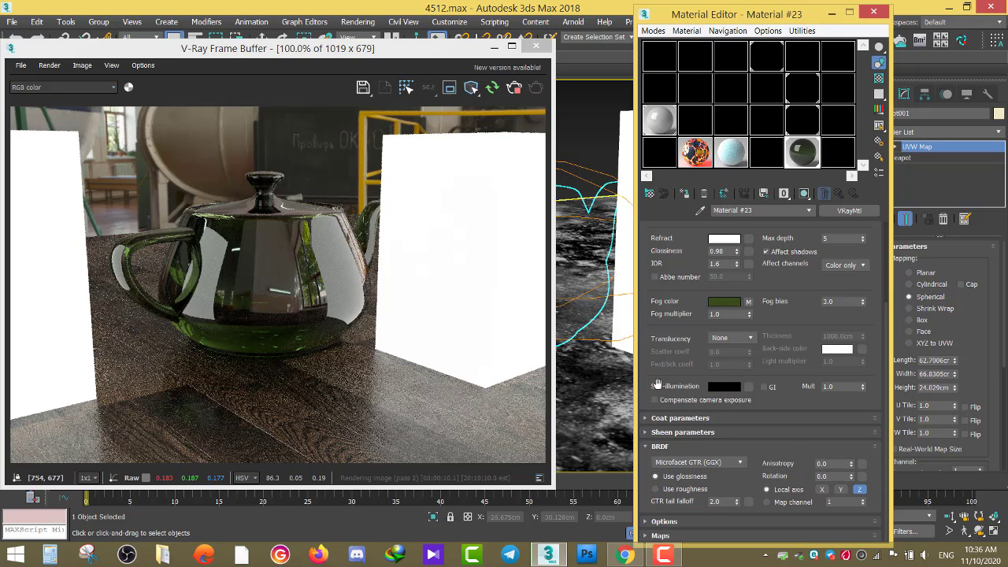
pyautogui.click(661, 536)
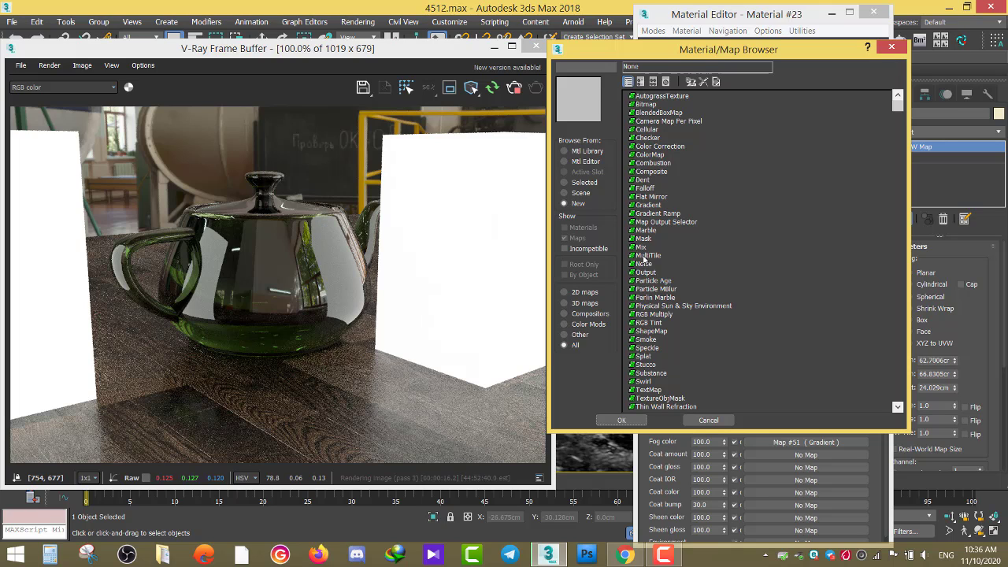
pyautogui.doubleClick(645, 265)
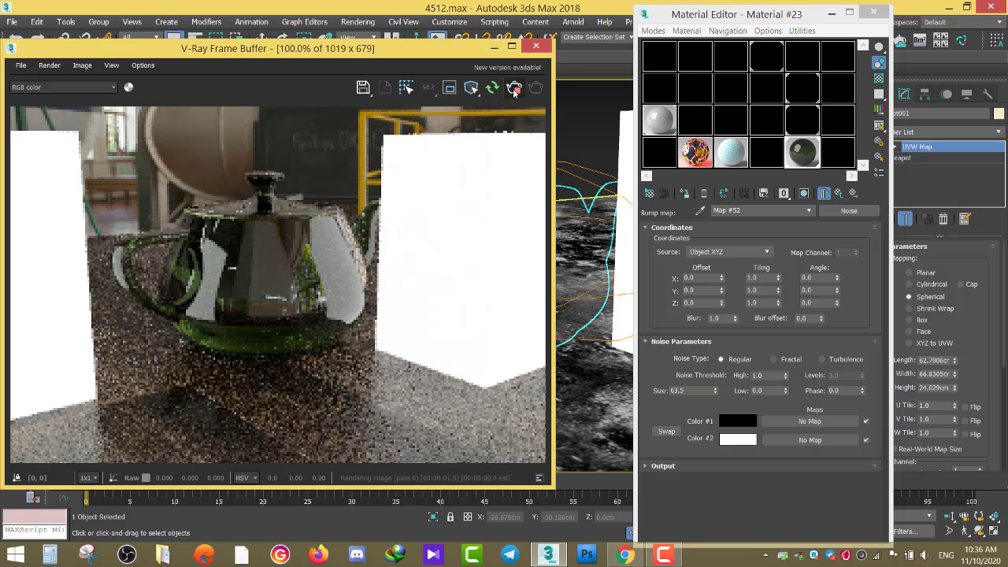
# - Set the refraction colour to black and bring up the Noise bump map's parameters
pyautogui.click(535, 47)
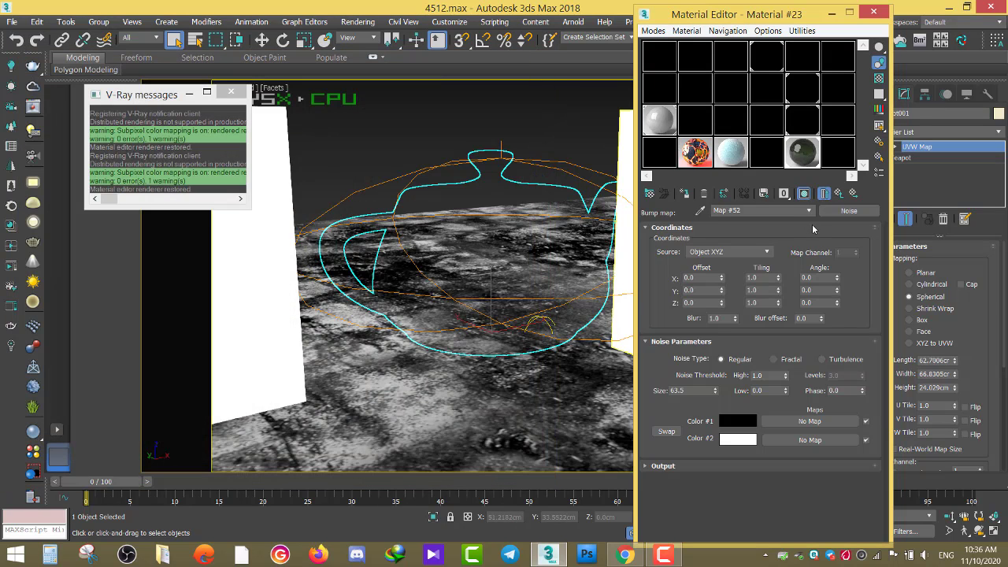
pyautogui.click(839, 191)
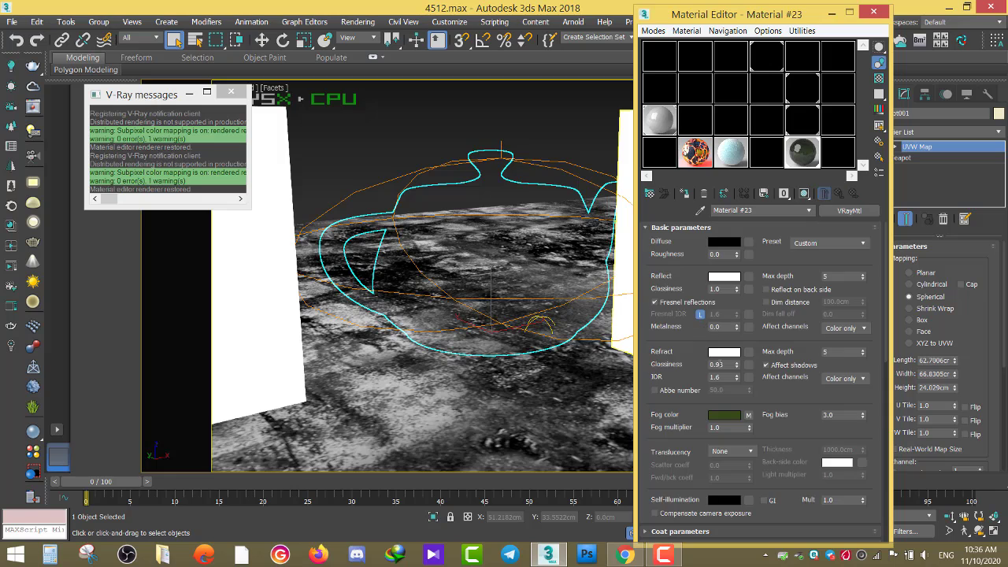
pyautogui.click(724, 351)
pyautogui.click(306, 172)
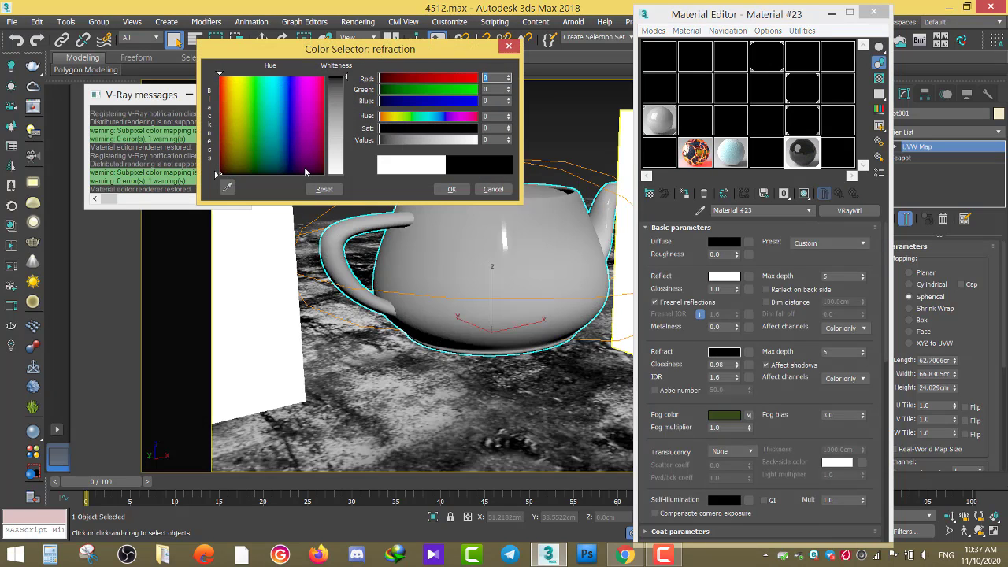
pyautogui.scroll(-10, 676, 470)
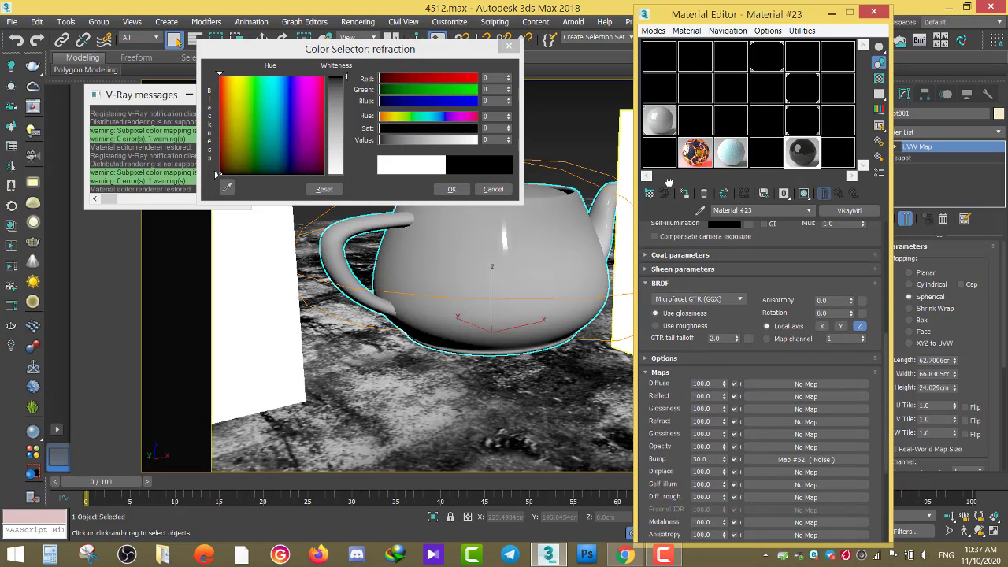
pyautogui.click(780, 460)
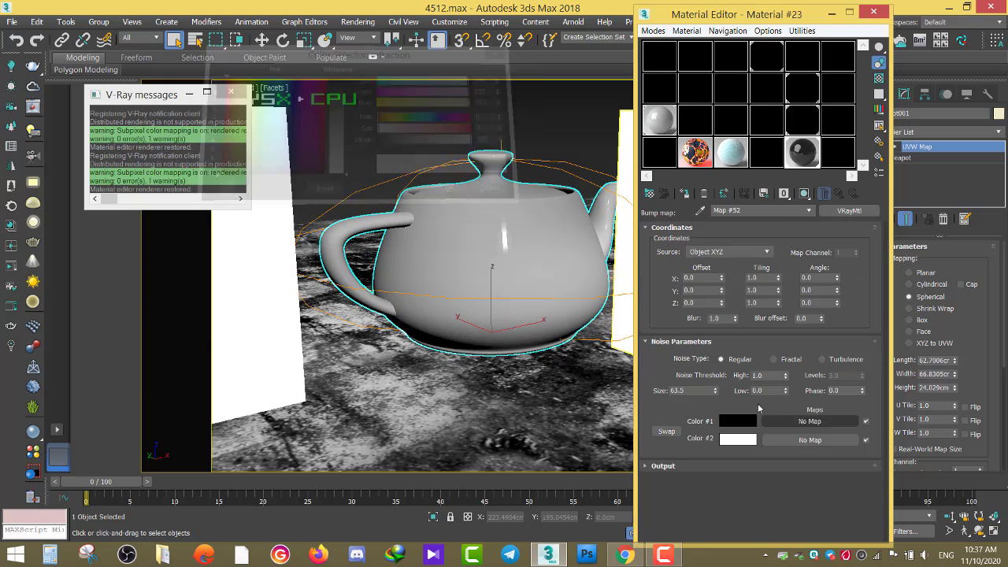
# - Show the noise material shaded in the viewport and set the noise size to 10
pyautogui.click(802, 194)
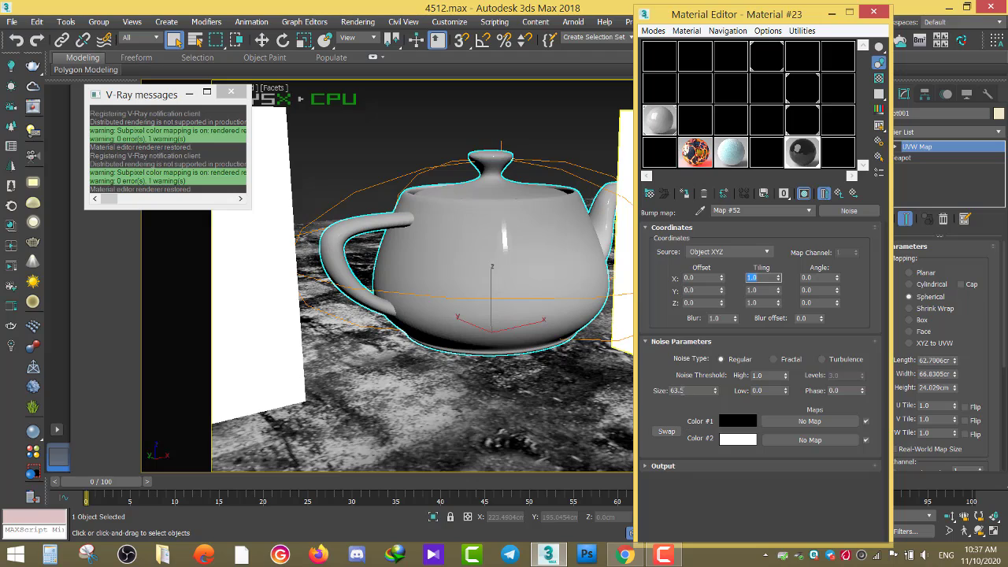
pyautogui.doubleClick(682, 390)
pyautogui.write('10')
pyautogui.press('Return')
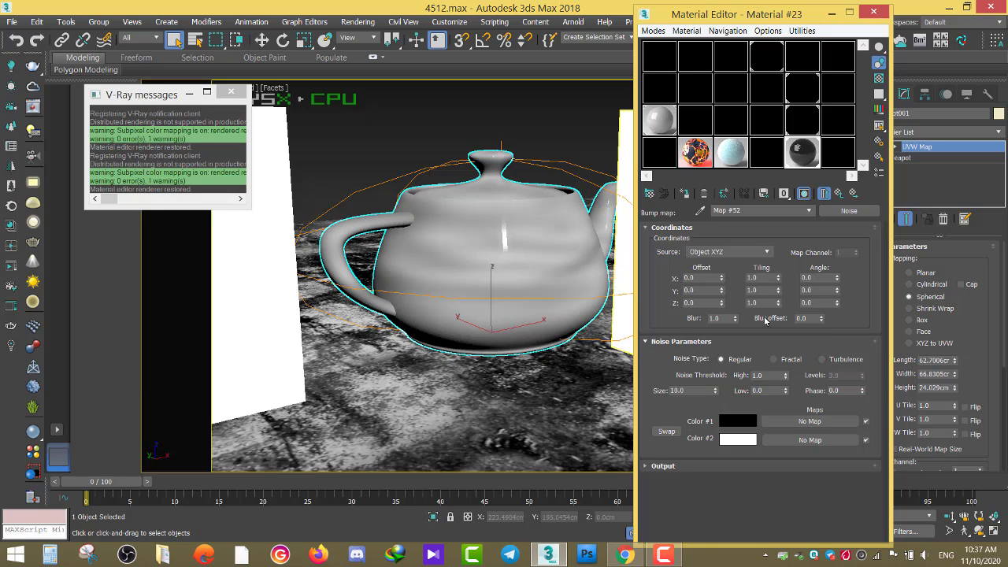
# - Set the noise tiling to 5 on all three axes, nudging Z slightly
pyautogui.doubleClick(760, 277)
pyautogui.write('5')
pyautogui.doubleClick(762, 290)
pyautogui.write('5')
pyautogui.doubleClick(762, 302)
pyautogui.write('5')
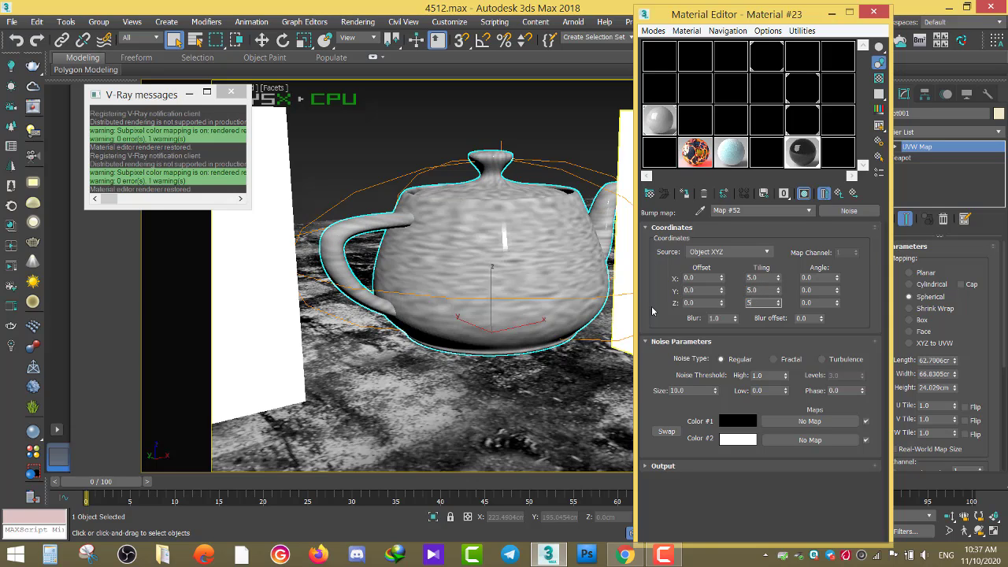
pyautogui.press('Return')
pyautogui.click(778, 300)
# - Rework the noise tiling to X 4, Y -1.5 and Z 2
pyautogui.click(760, 277)
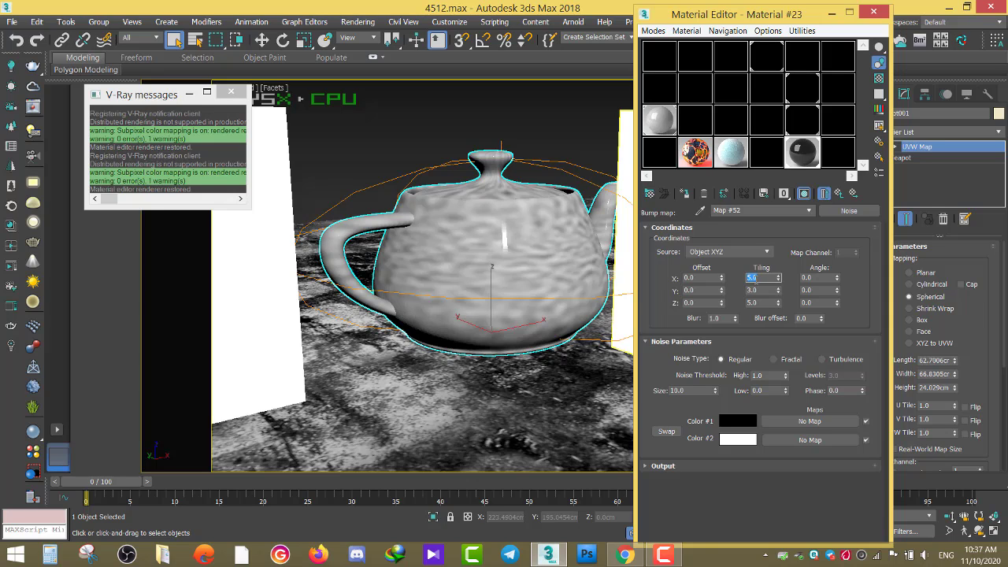
pyautogui.write('10')
pyautogui.press('Tab')
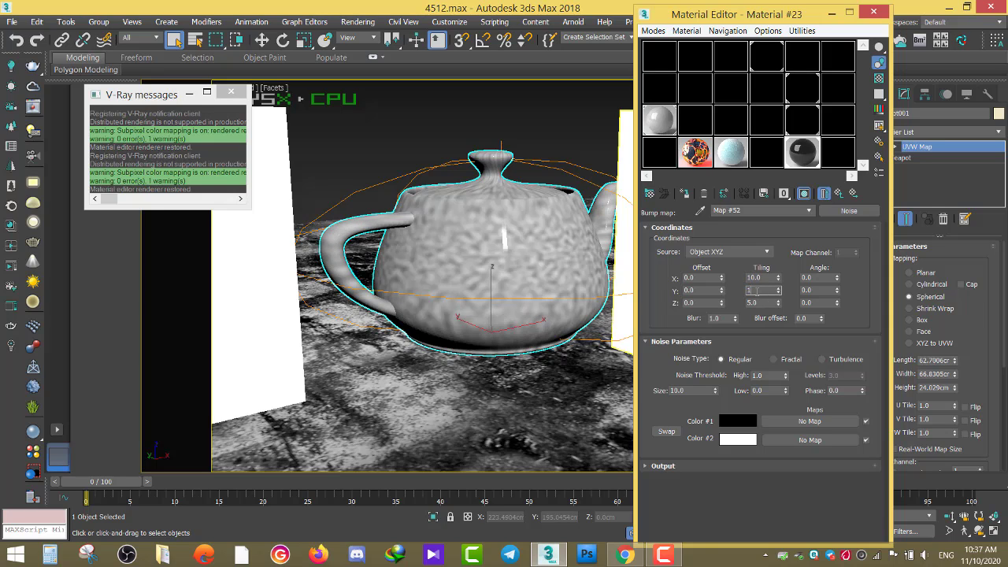
pyautogui.click(752, 277)
pyautogui.press('Tab')
pyautogui.write('2')
pyautogui.press('Tab')
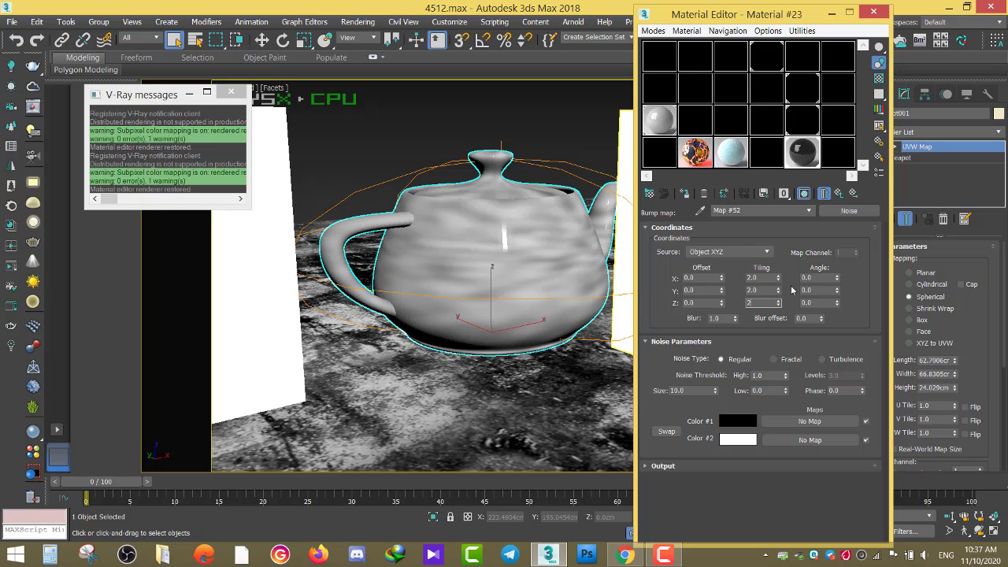
pyautogui.moveTo(778, 290)
pyautogui.mouseDown()
pyautogui.moveTo(777, 311)
pyautogui.moveTo(779, 267)
pyautogui.mouseUp()
pyautogui.moveTo(778, 277)
pyautogui.mouseDown()
pyautogui.moveTo(778, 318)
pyautogui.moveTo(779, 299)
pyautogui.mouseUp()
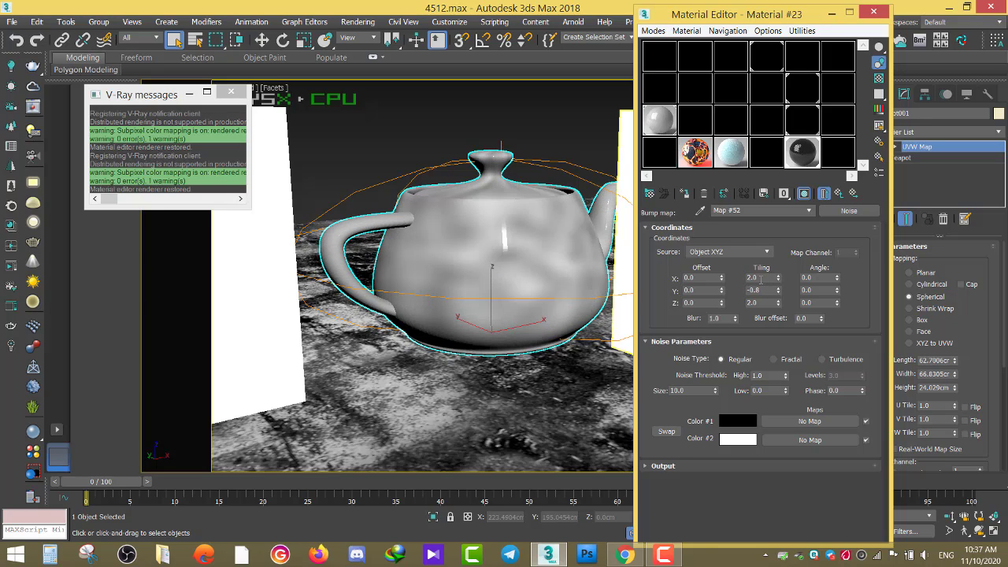
pyautogui.doubleClick(760, 278)
pyautogui.write('4')
pyautogui.click(778, 286)
pyautogui.moveTo(778, 290); pyautogui.dragTo(780, 295)
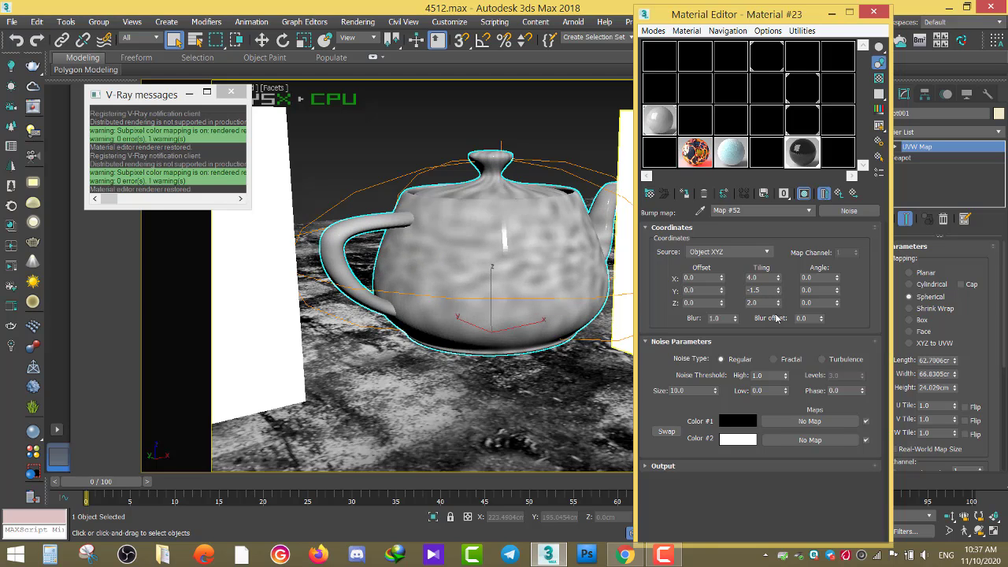
# - Compare Fractal against Regular noise, keep Regular, and render a preview
pyautogui.click(782, 361)
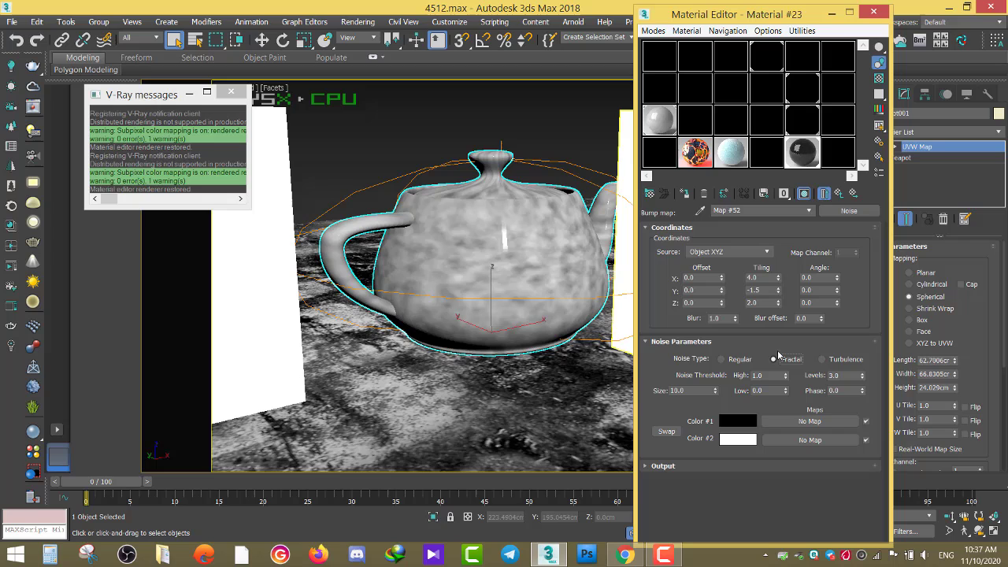
pyautogui.click(721, 360)
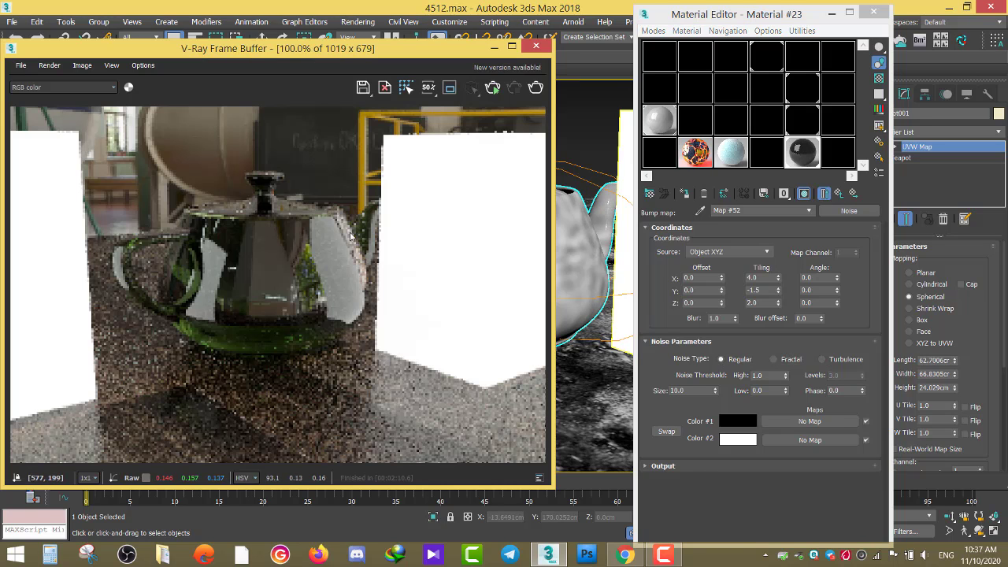
pyautogui.click(492, 88)
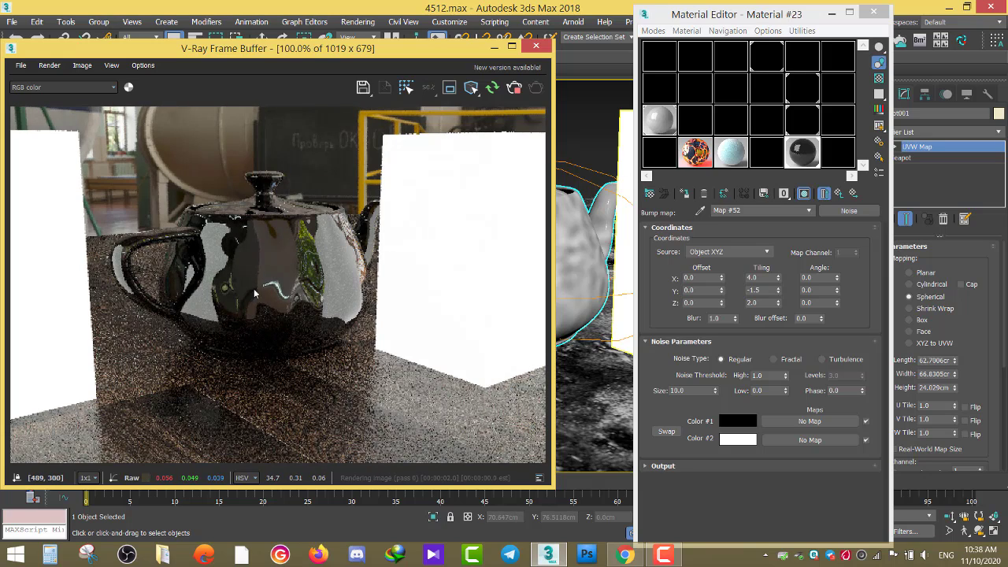
pyautogui.click(813, 212)
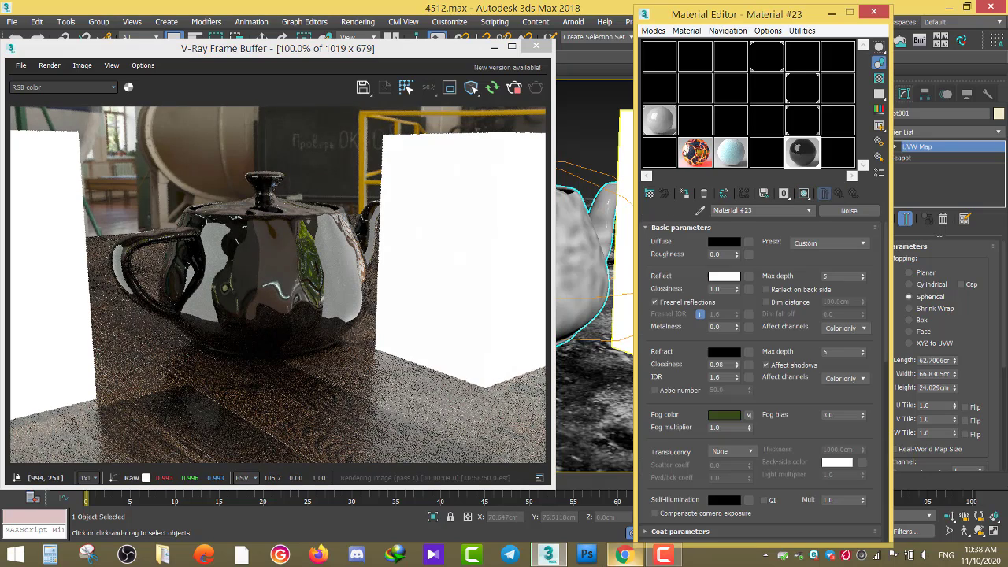
pyautogui.click(624, 555)
pyautogui.moveTo(276, 313)
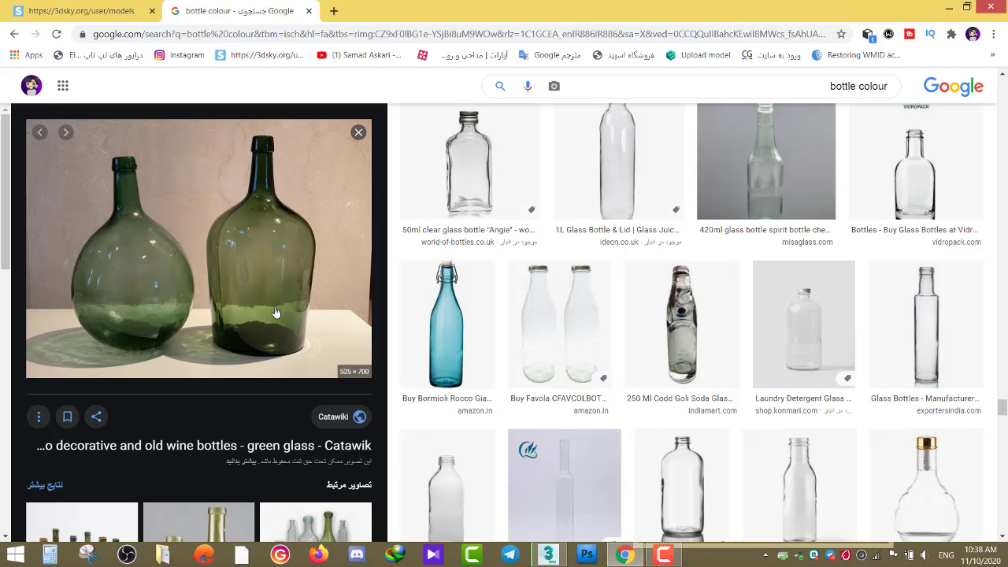
# - Save the green glass bottles photo from Chrome and view it in Photo Viewer
pyautogui.scroll(1, 244, 303)
pyautogui.rightClick(225, 271)
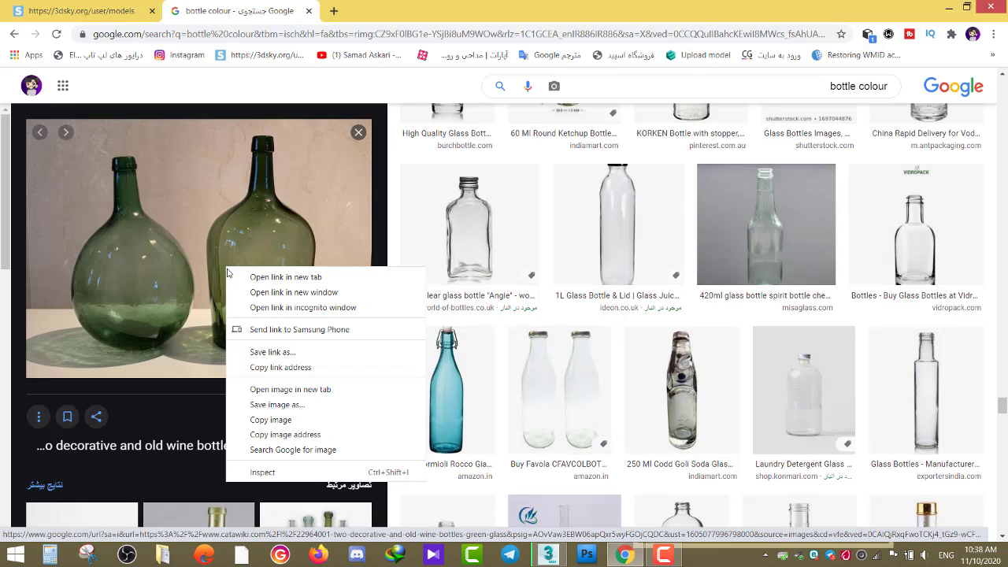
pyautogui.click(262, 403)
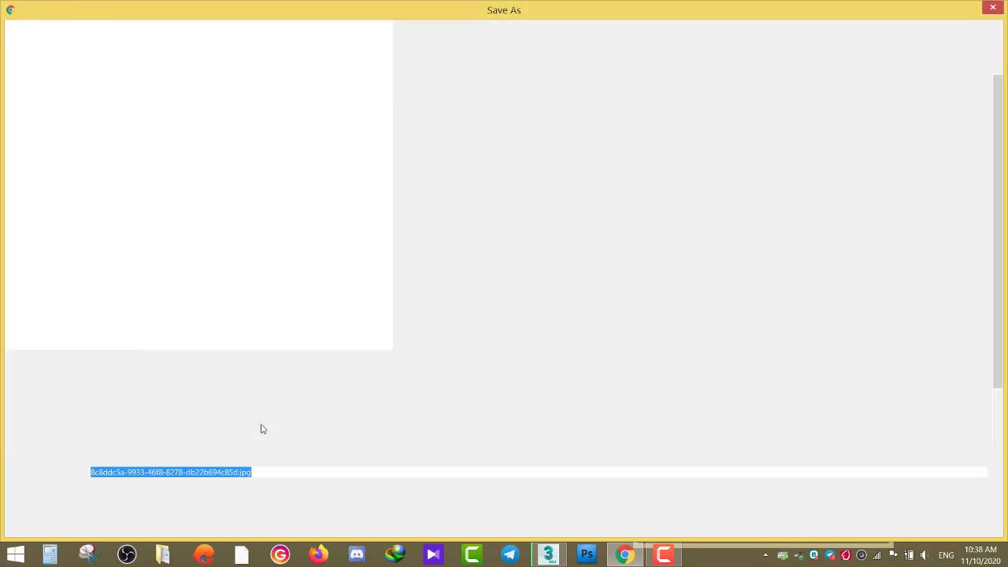
pyautogui.press('Return')
pyautogui.click(57, 525)
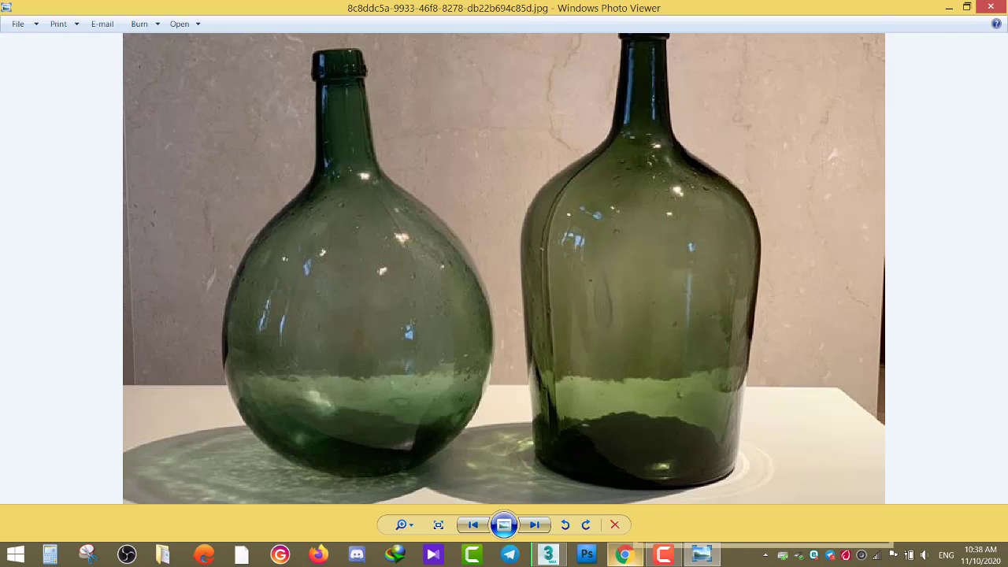
pyautogui.click(624, 554)
pyautogui.click(625, 555)
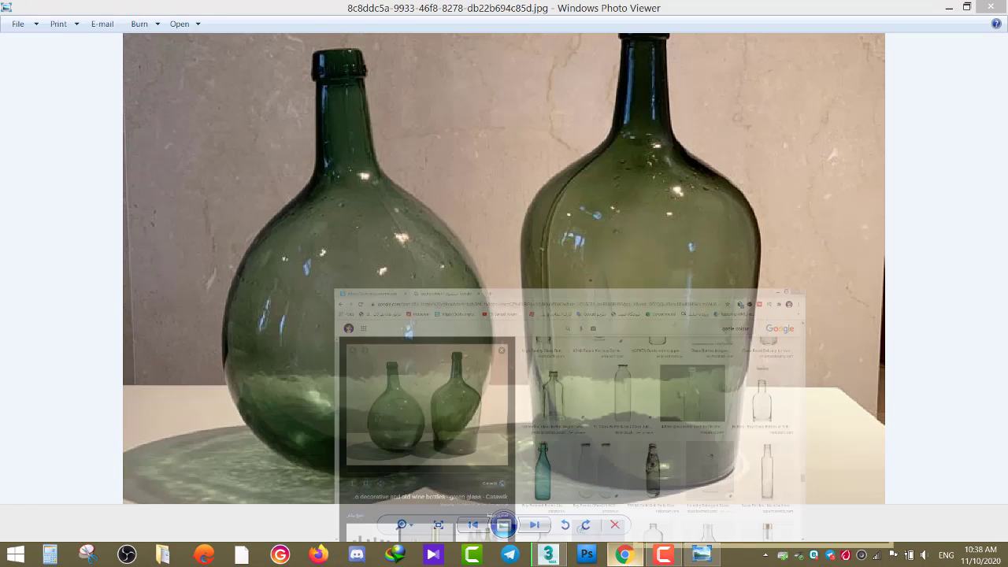
pyautogui.click(675, 561)
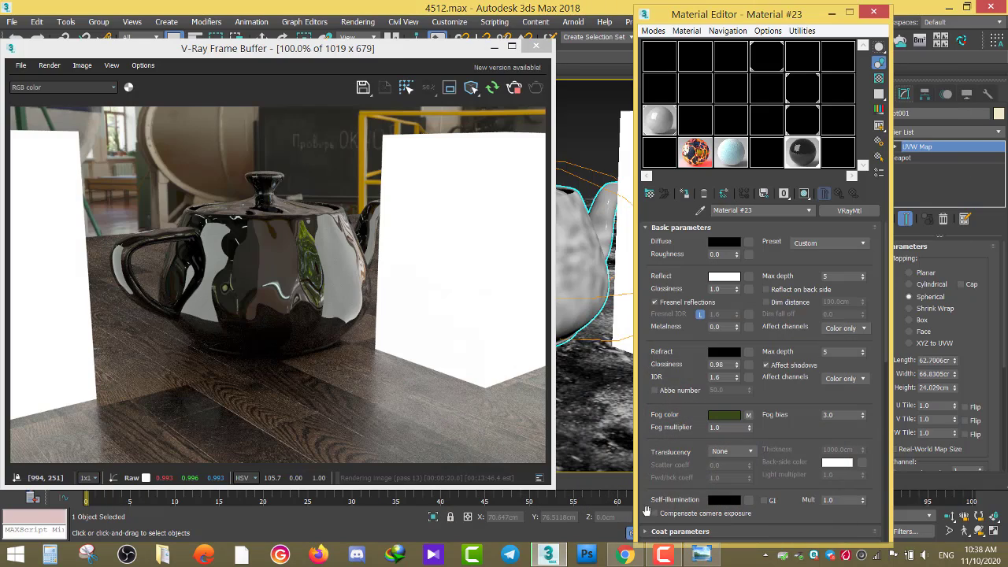
# - Lower the Noise bump amount in the Maps rollout from 30 to 5.0
pyautogui.scroll(-4, 679, 427)
pyautogui.scroll(-2, 679, 427)
pyautogui.write('5')
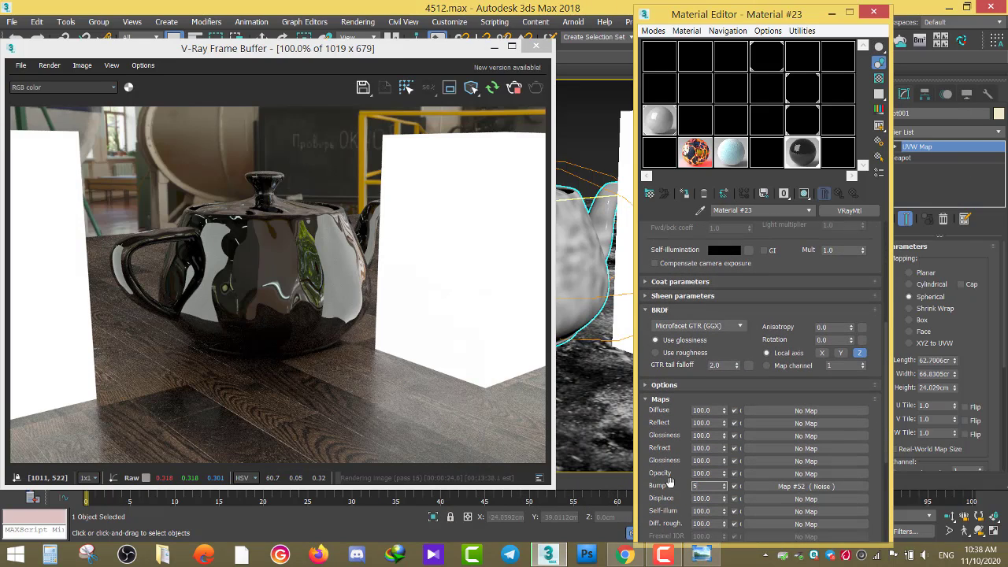
pyautogui.press('Return')
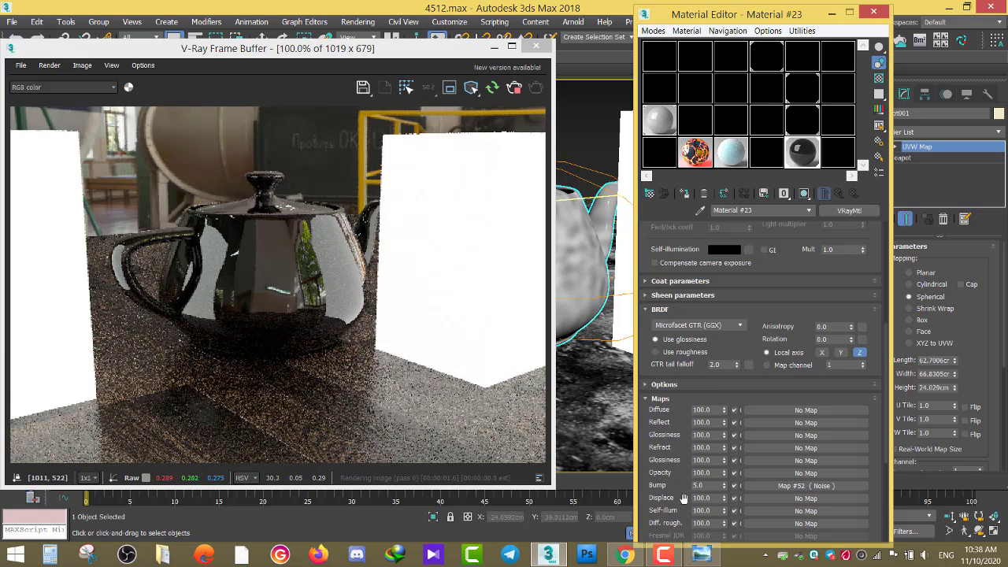
# - Set the Refract colour swatch to pure white (255) in the Color Selector
pyautogui.scroll(1, 678, 280)
pyautogui.scroll(3, 677, 279)
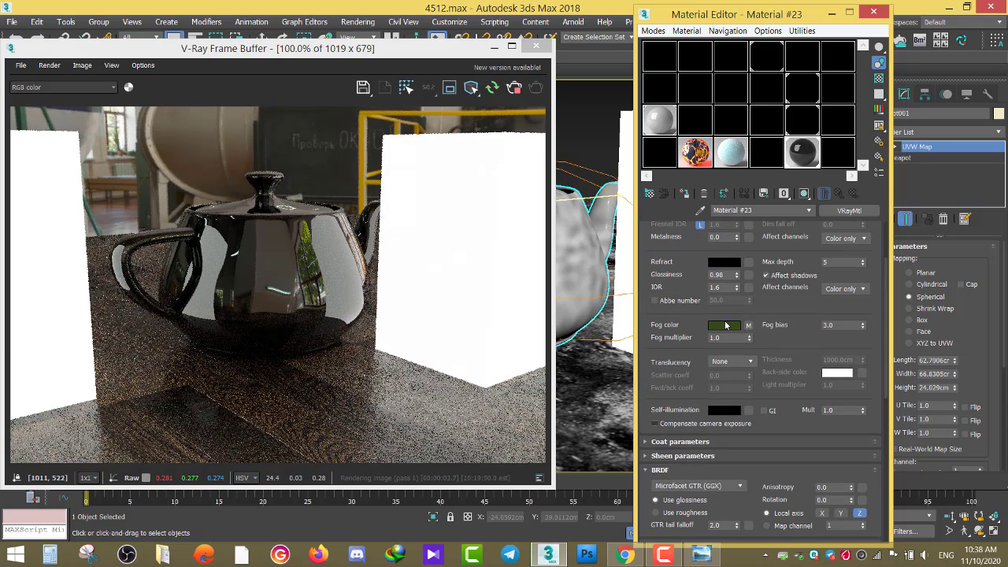
pyautogui.click(721, 262)
pyautogui.moveTo(386, 139); pyautogui.dragTo(476, 139)
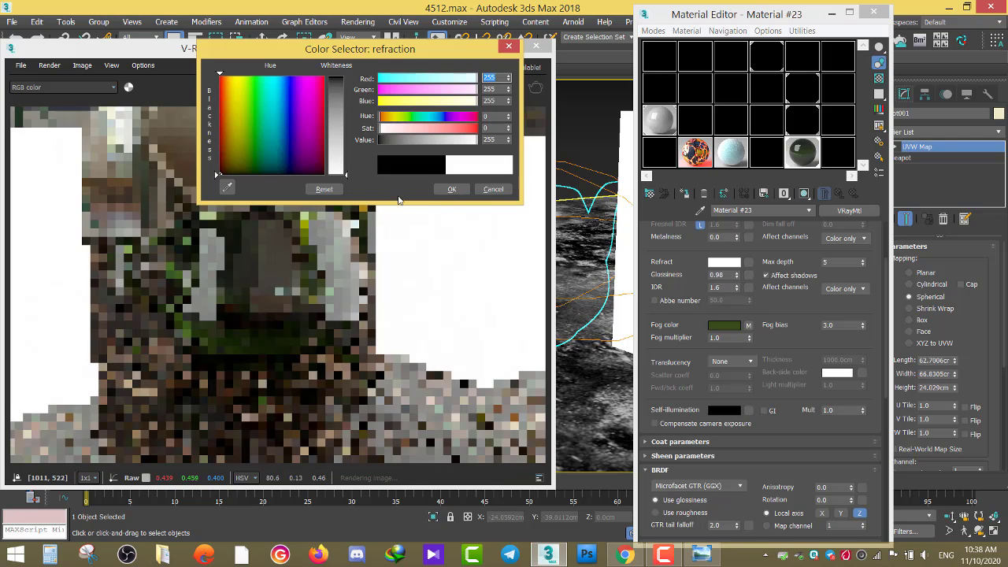
pyautogui.click(452, 189)
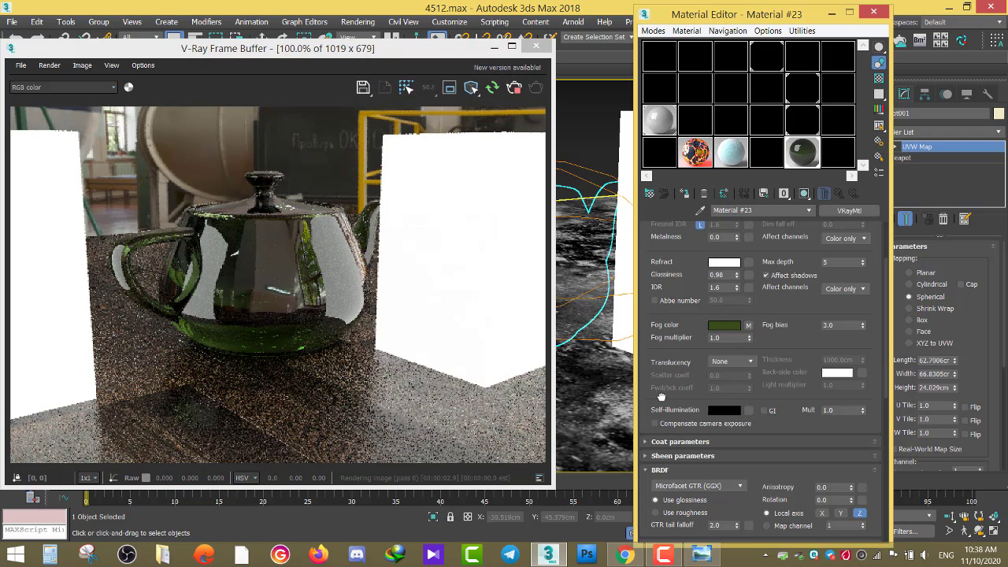
# - Lower the refraction glossiness to 0.9, then to 0.8
pyautogui.scroll(-3, 660, 386)
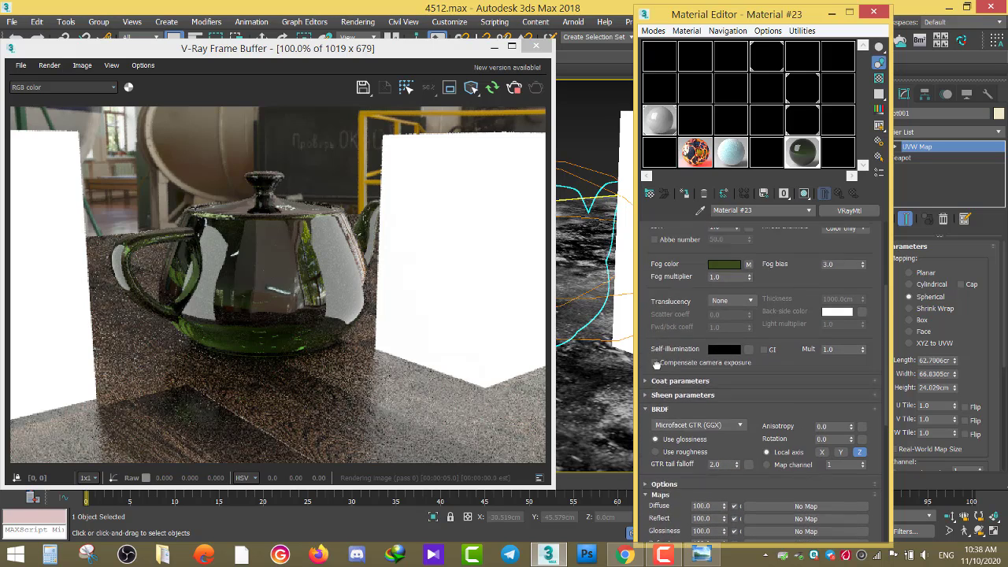
pyautogui.scroll(3, 655, 363)
pyautogui.press('BackSpace')
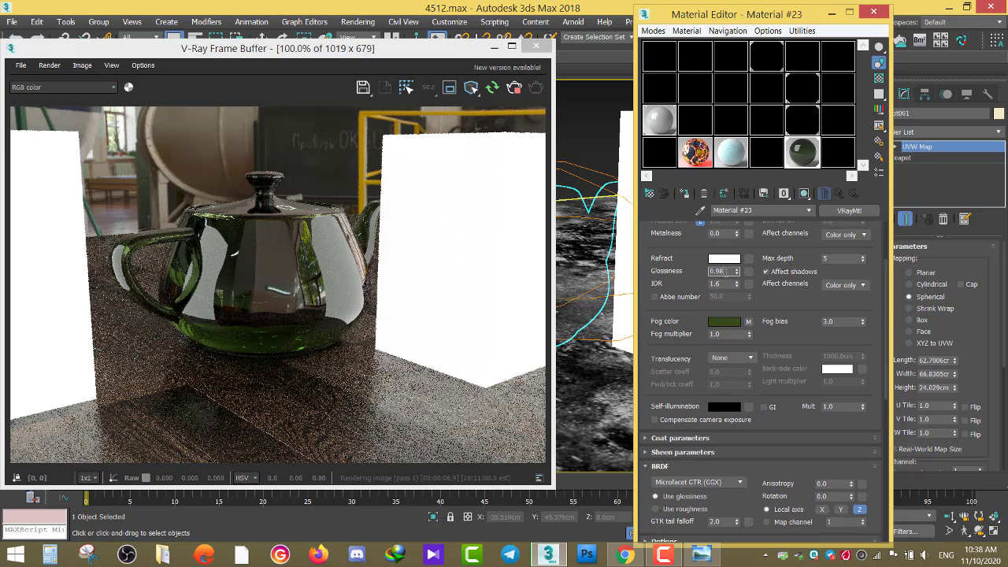
pyautogui.press('Return')
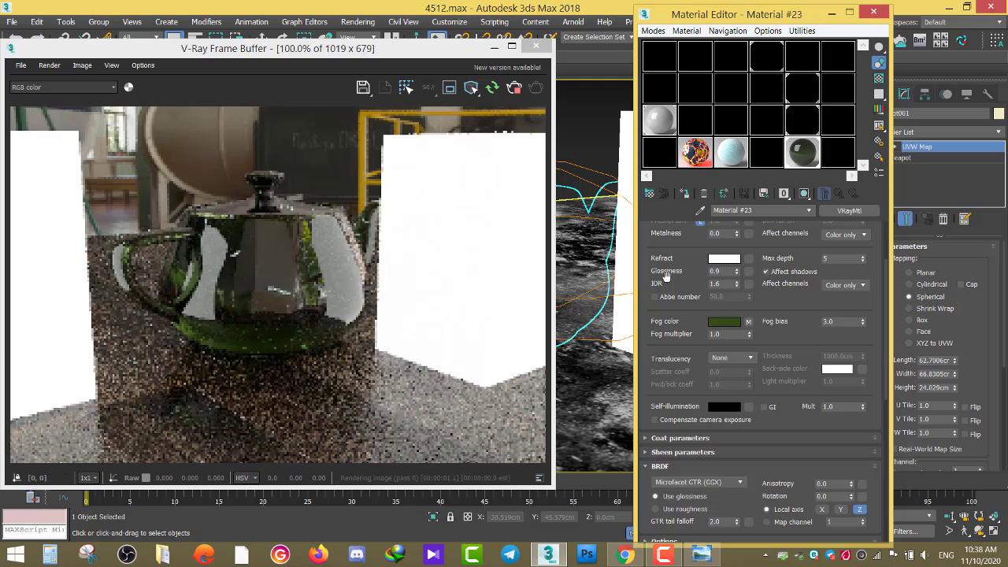
pyautogui.moveTo(666, 276); pyautogui.dragTo(658, 365)
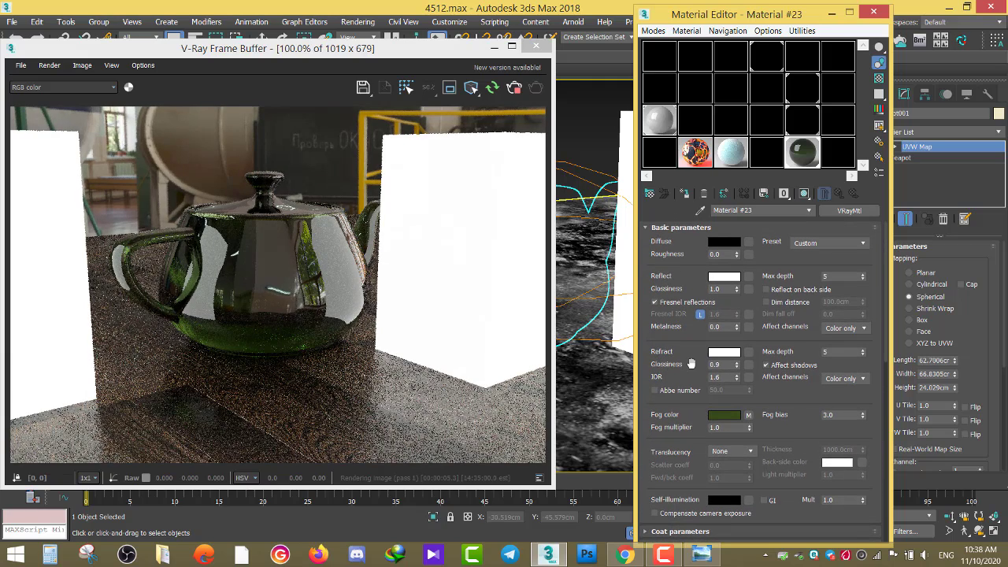
pyautogui.doubleClick(720, 365)
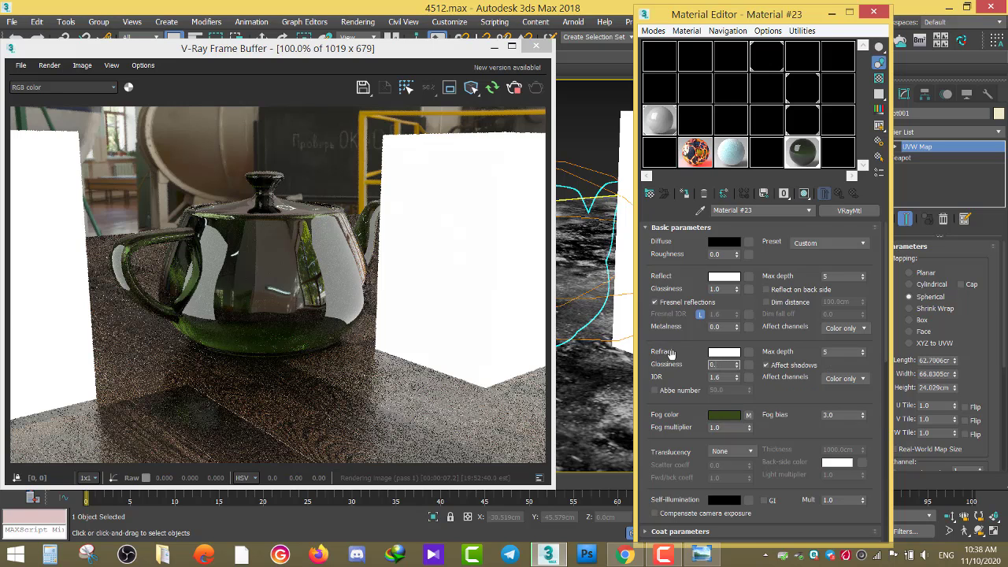
pyautogui.write('0.8')
pyautogui.press('Return')
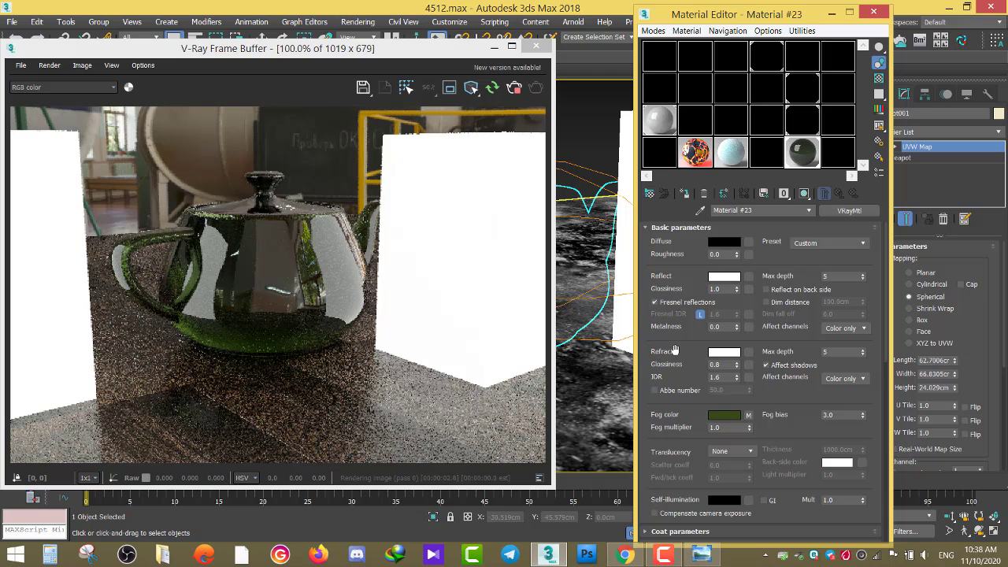
# - Set reflection glossiness to 0.8, then 0.9, and compare with the bottle reference photo
pyautogui.scroll(-2, 675, 350)
pyautogui.scroll(-2, 675, 350)
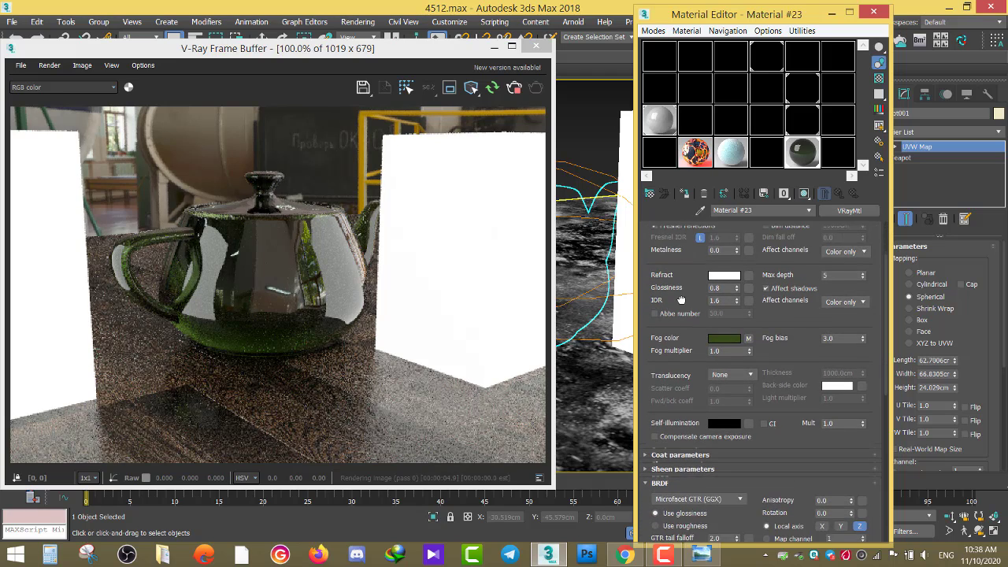
pyautogui.scroll(4, 708, 302)
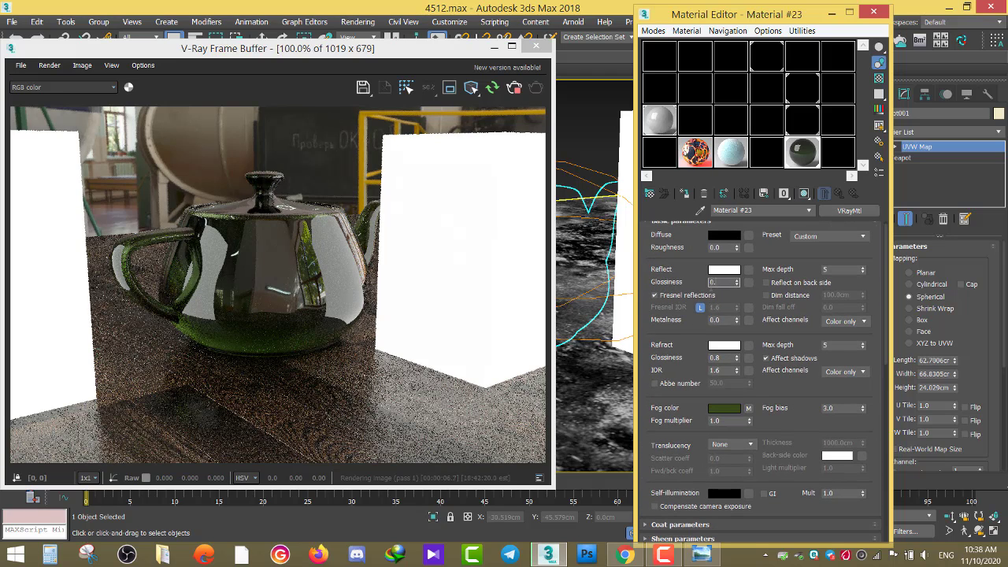
pyautogui.write('.8')
pyautogui.press('Return')
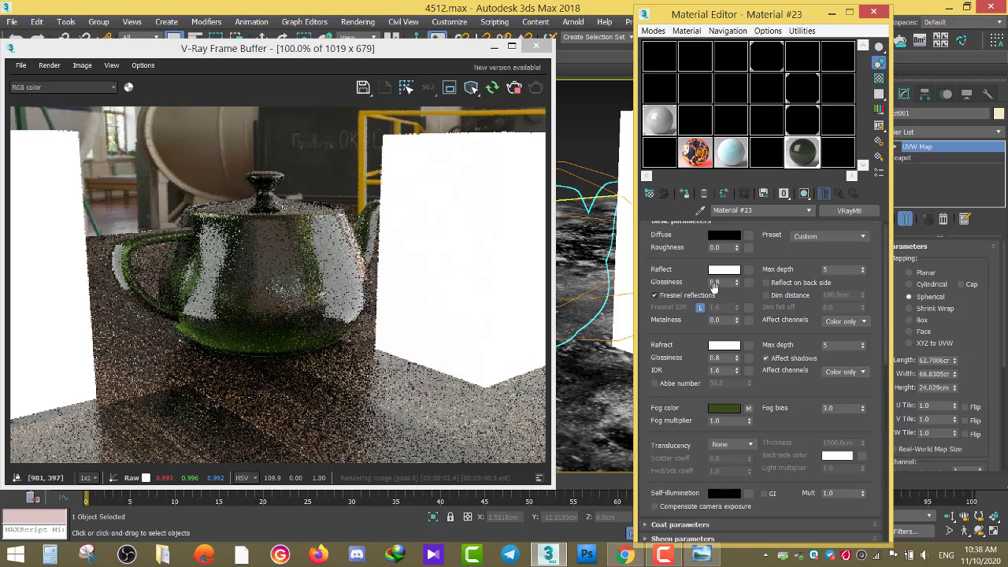
pyautogui.click(738, 280)
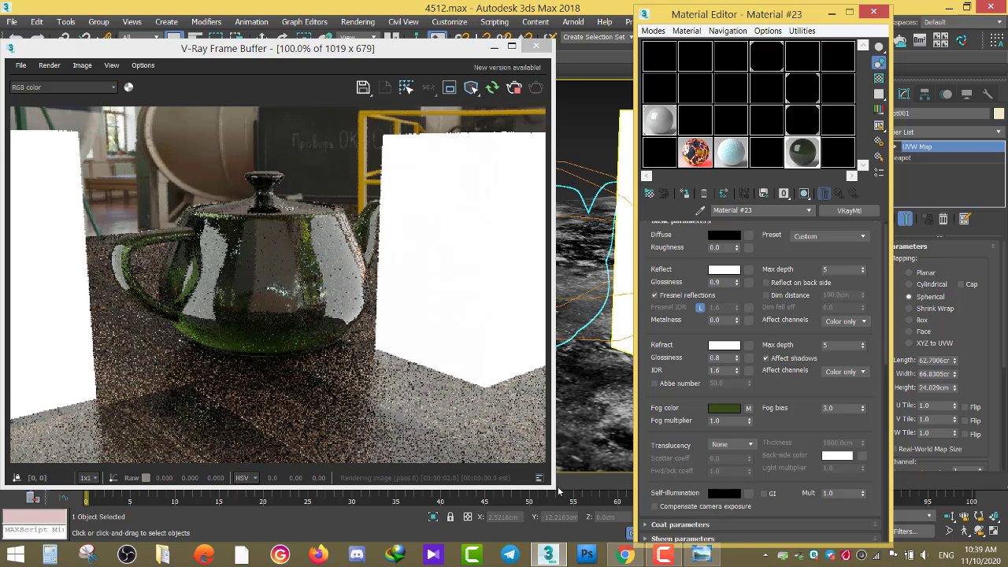
pyautogui.click(701, 556)
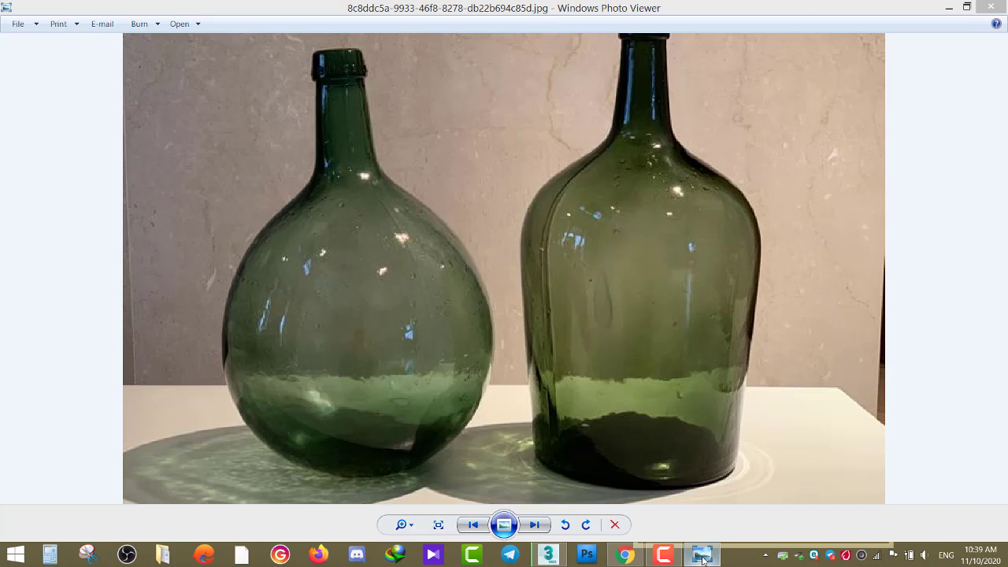
pyautogui.click(701, 556)
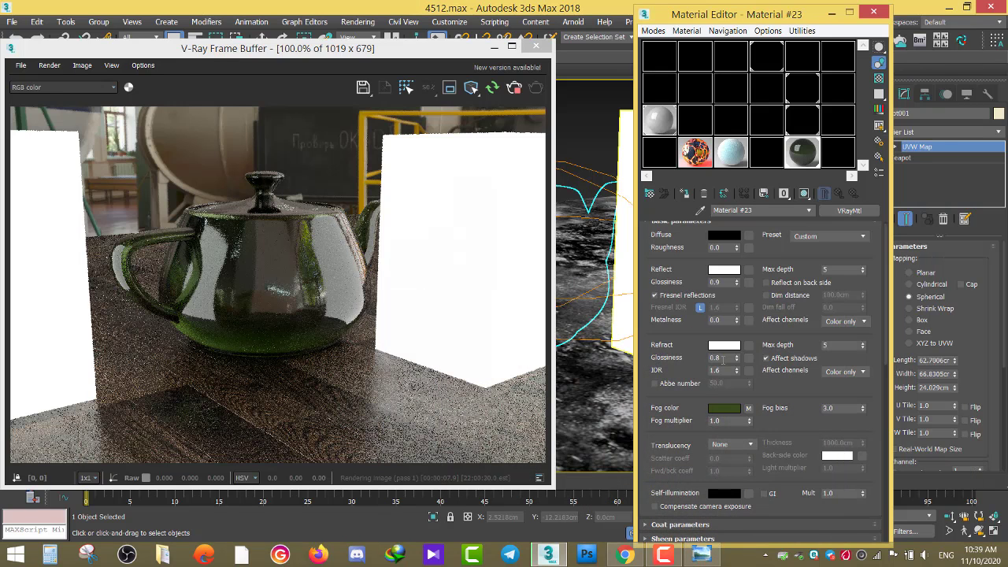
# - Set the glass material's refraction glossiness to 0.9 and reflection glossiness to 0.95
pyautogui.click(717, 358)
pyautogui.write('0.9')
pyautogui.press('Return')
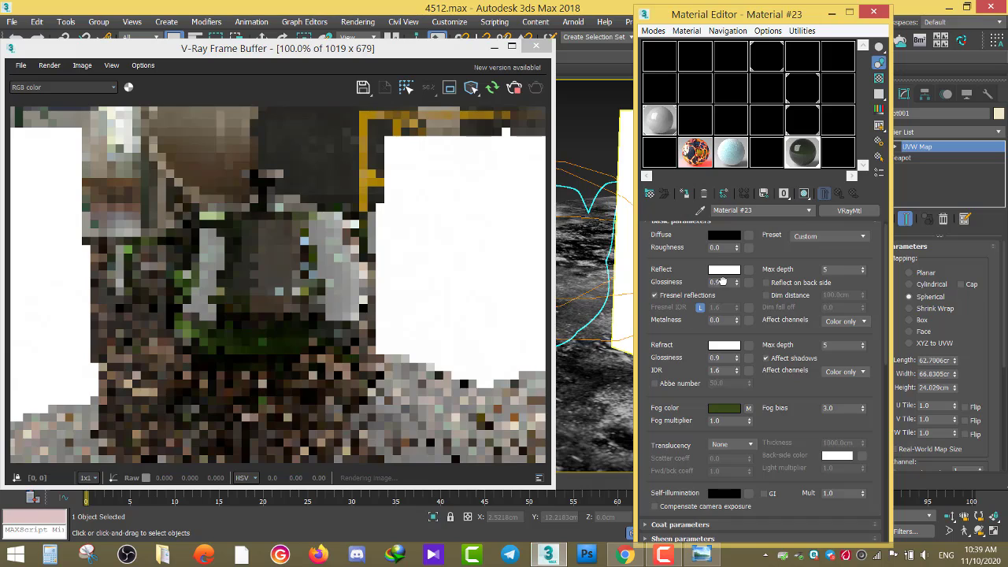
pyautogui.doubleClick(717, 282)
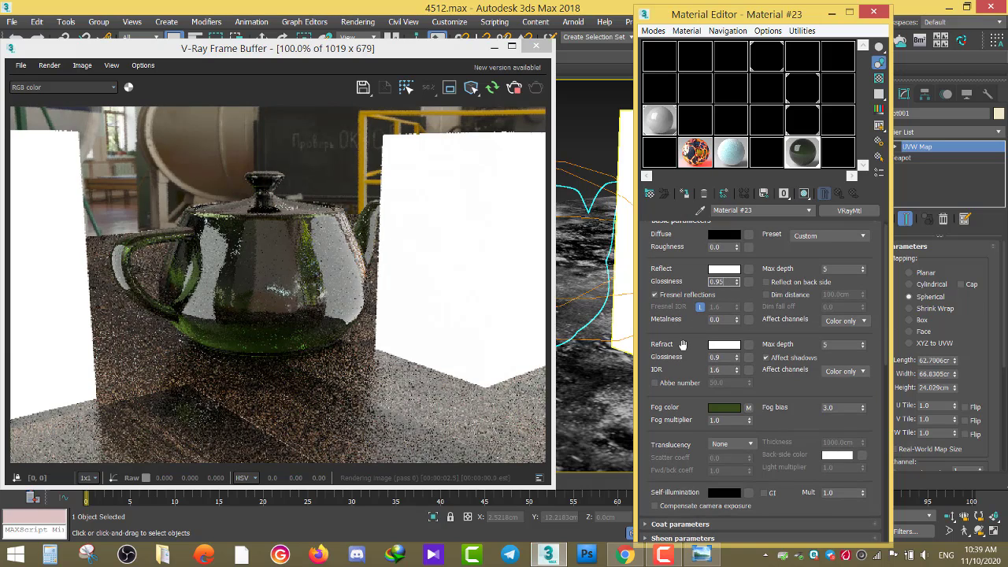
pyautogui.write('0.95')
pyautogui.press('Return')
# - In the Maps rollout, set the Noise bump amount to 10
pyautogui.scroll(-2, 680, 446)
pyautogui.scroll(-2, 677, 409)
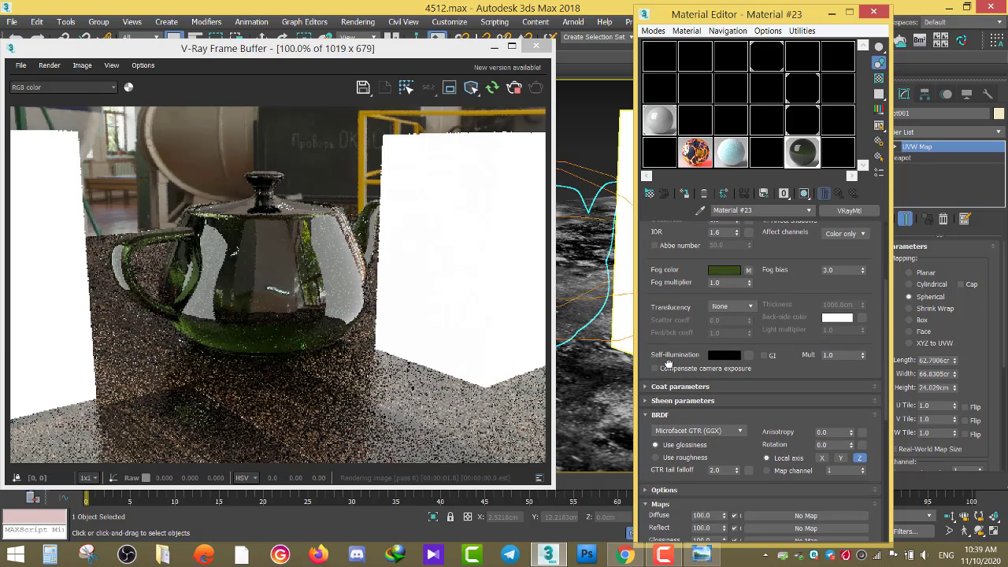
pyautogui.scroll(-2, 674, 370)
pyautogui.scroll(-2, 669, 317)
pyautogui.moveTo(669, 318); pyautogui.dragTo(678, 359)
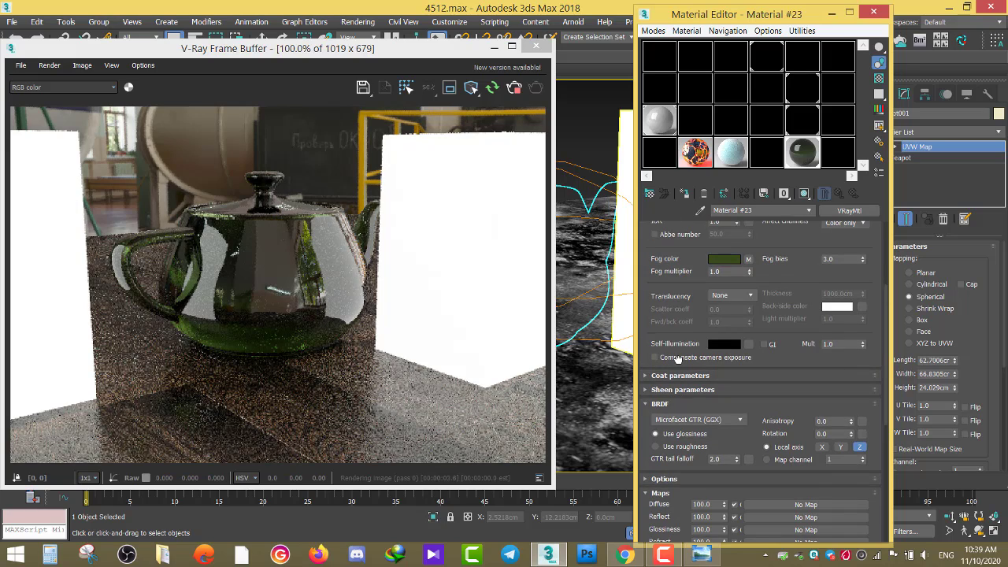
pyautogui.scroll(-4, 690, 417)
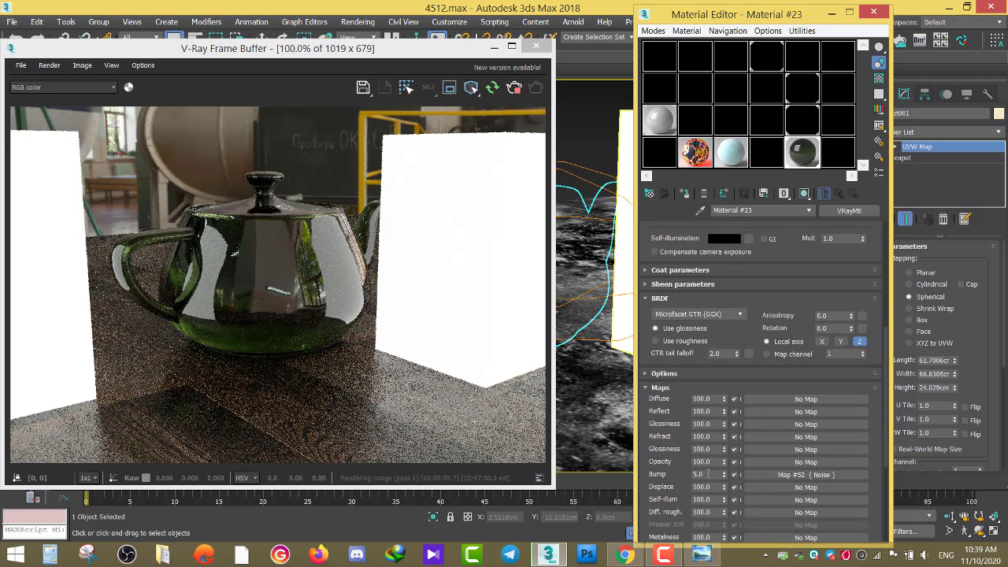
pyautogui.doubleClick(708, 474)
pyautogui.write('10')
pyautogui.press('Return')
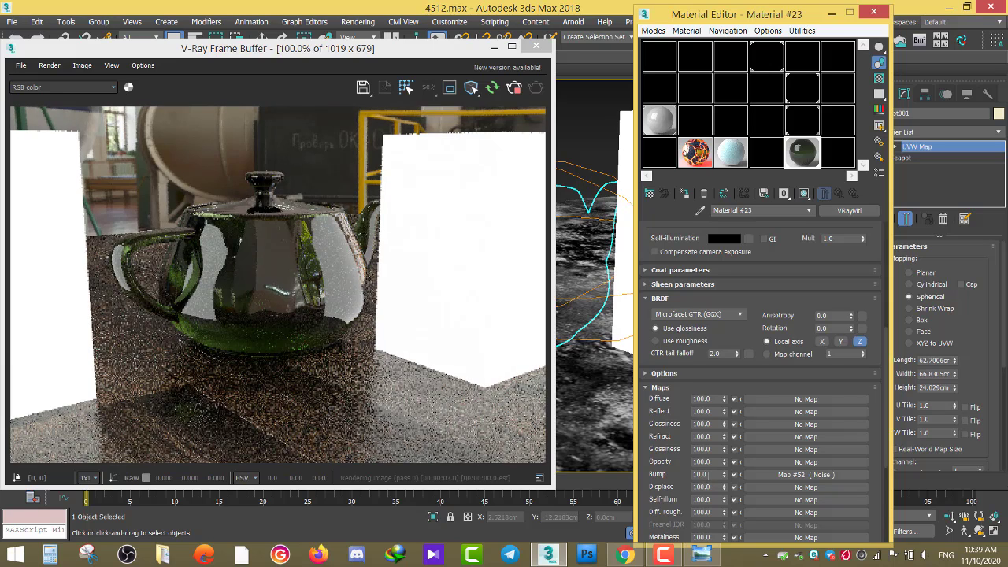
# - Open the Map #52 Noise bump map and set its tiling to X 7 and Y -3.5
pyautogui.click(788, 475)
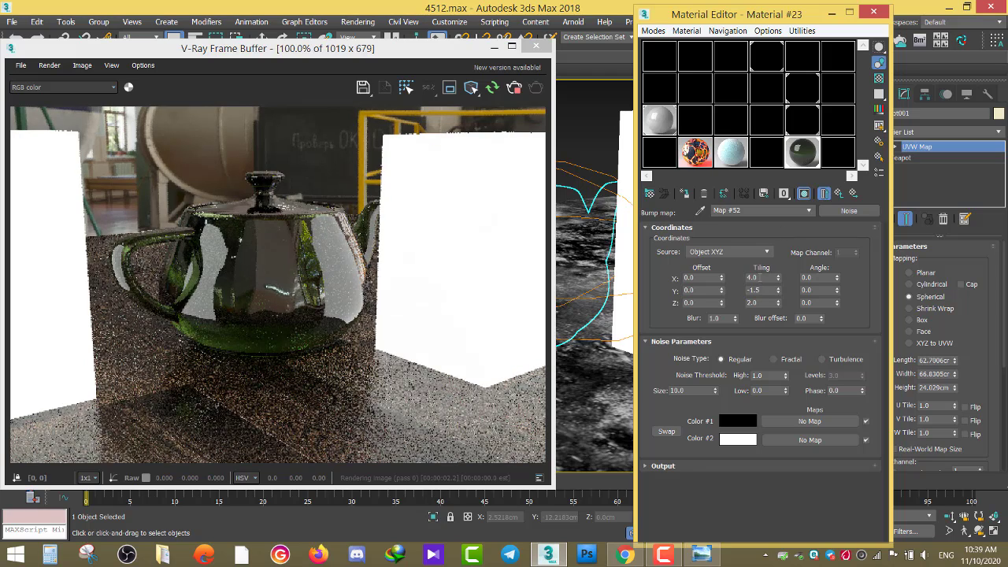
pyautogui.doubleClick(758, 278)
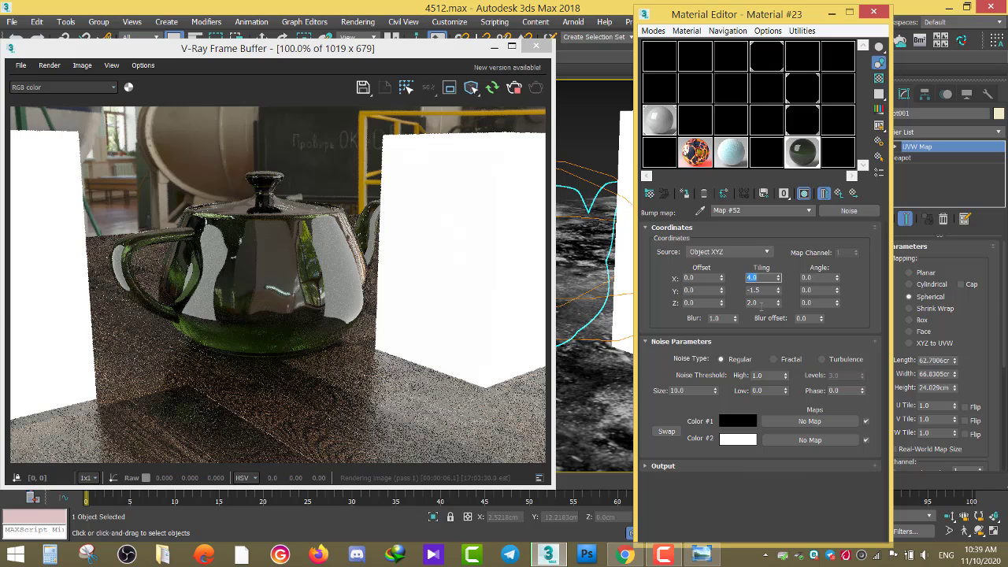
pyautogui.write('7')
pyautogui.press('Tab')
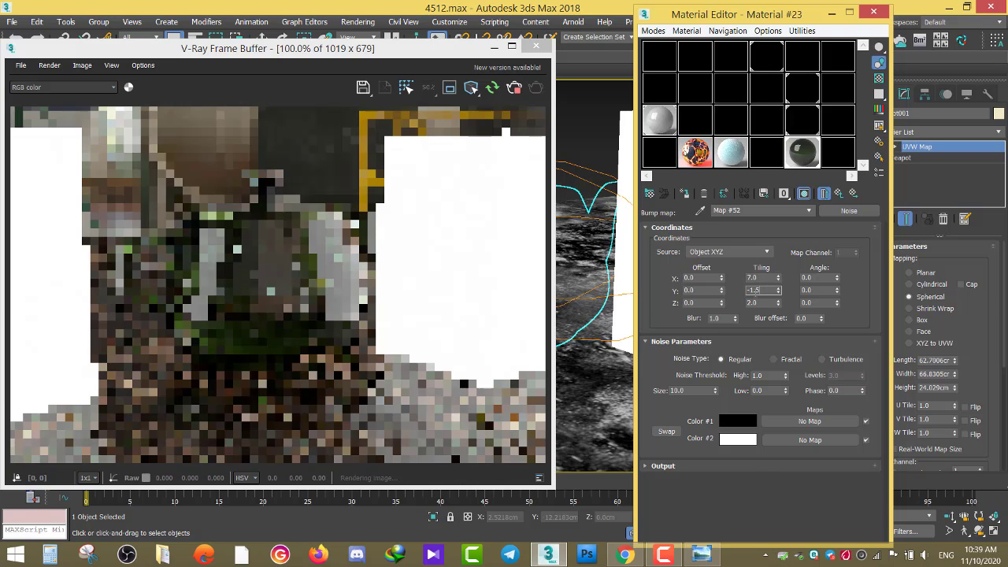
pyautogui.write('-3')
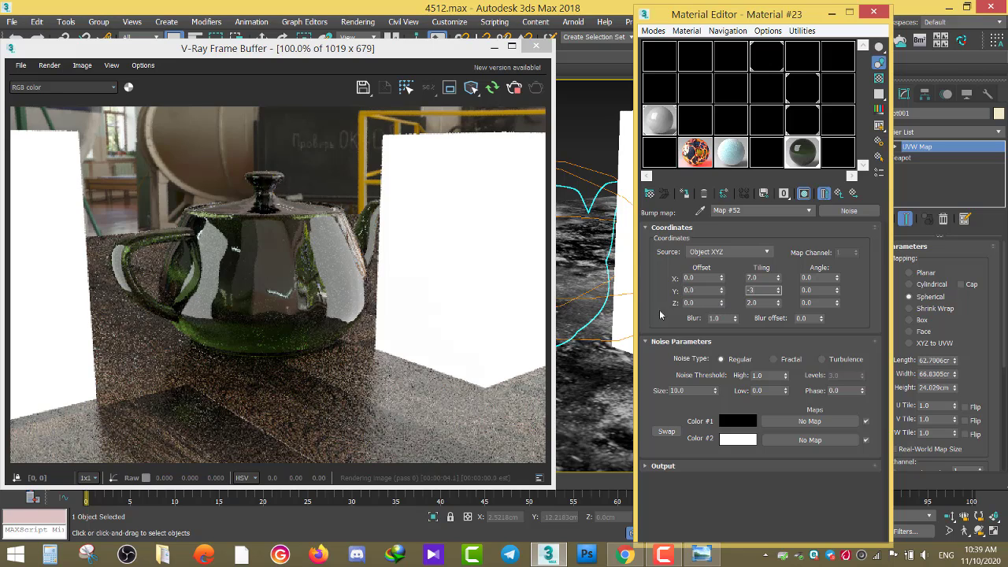
pyautogui.press('Return')
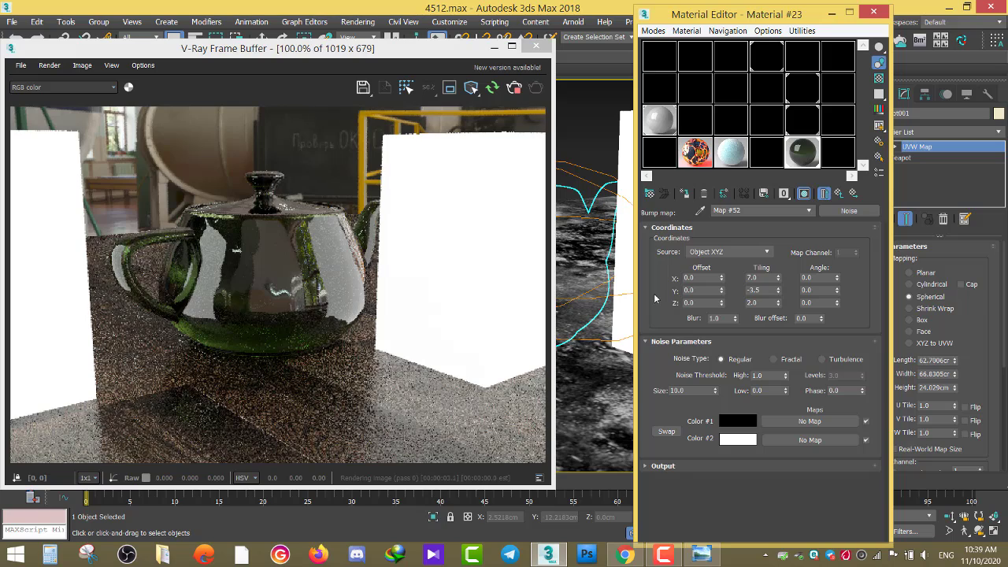
pyautogui.scroll(2, 204, 299)
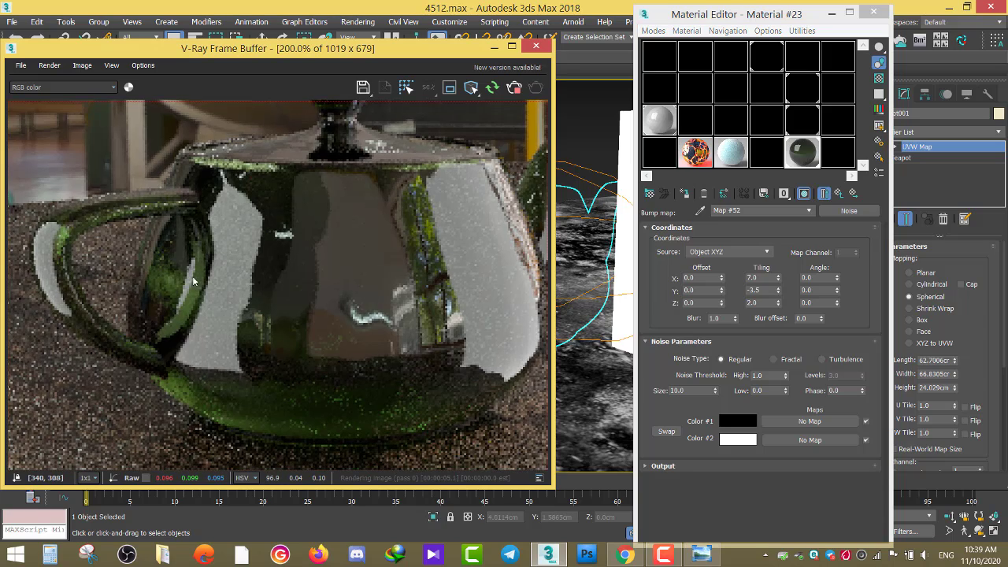
pyautogui.scroll(-2, 215, 308)
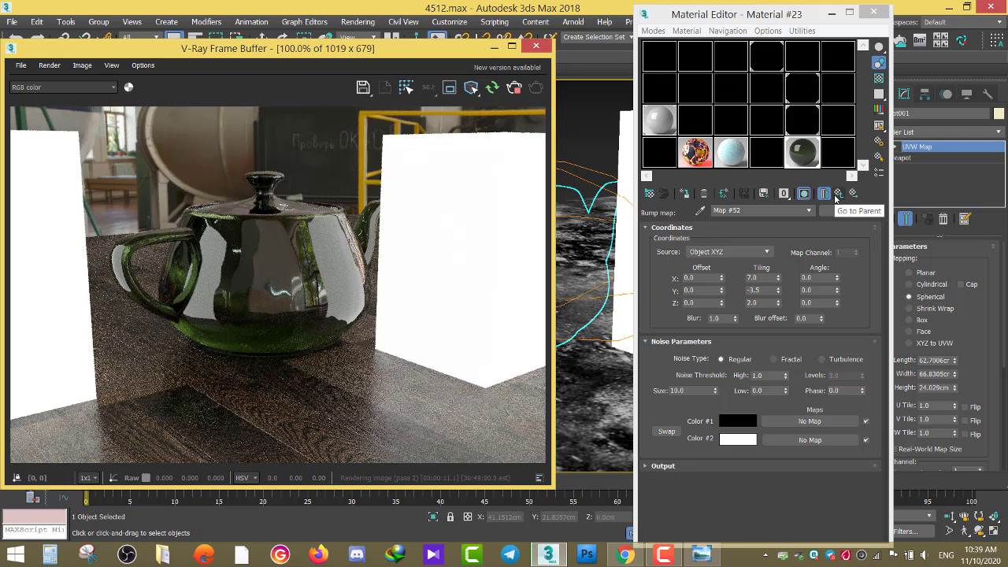
# - Apply the glass material to the tall right-hand object and lower its bump amount to 3
pyautogui.moveTo(799, 155); pyautogui.dragTo(624, 273)
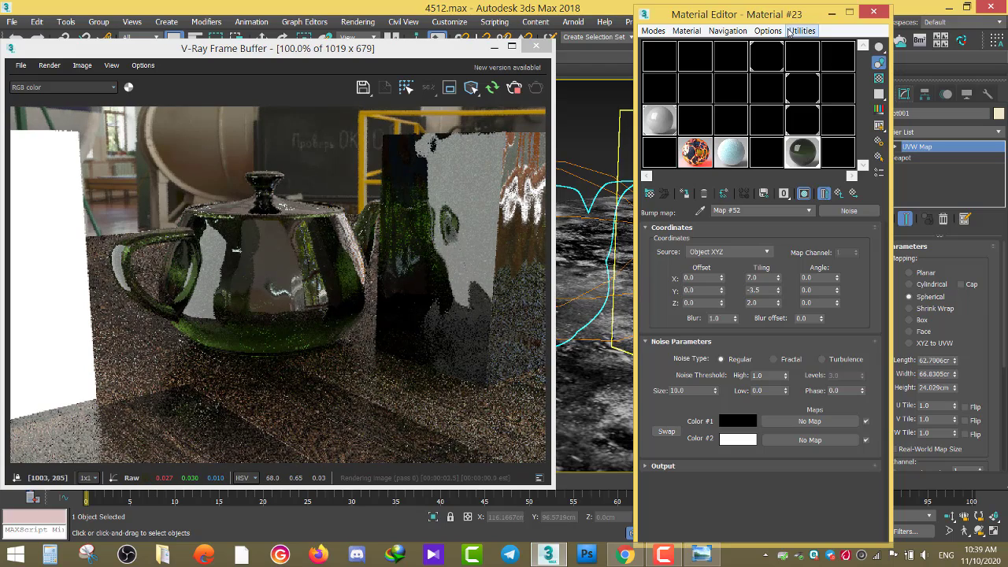
pyautogui.moveTo(790, 14); pyautogui.dragTo(838, 49)
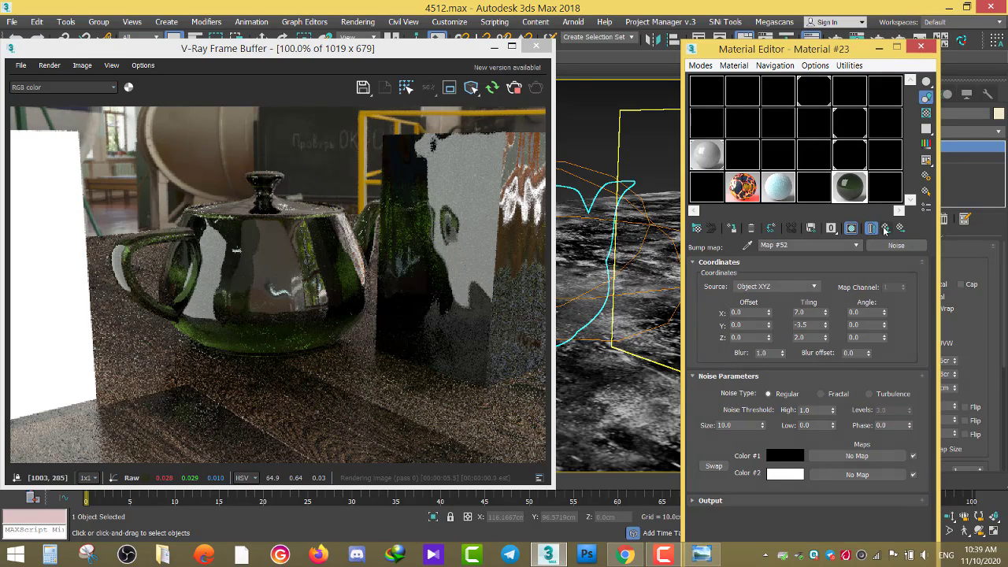
pyautogui.click(886, 228)
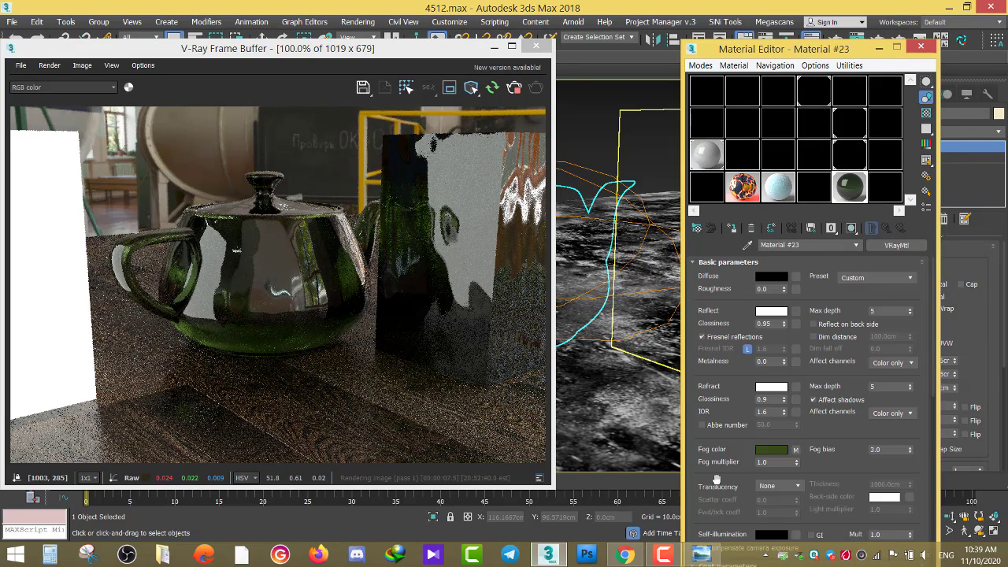
pyautogui.scroll(-5, 718, 288)
pyautogui.scroll(-2, 718, 288)
pyautogui.scroll(-2, 718, 289)
pyautogui.doubleClick(747, 481)
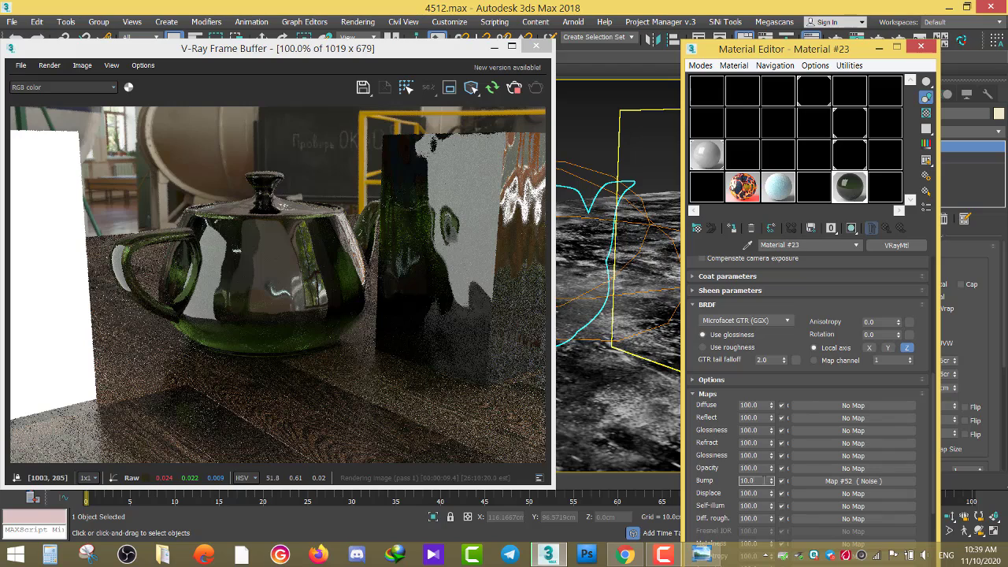
pyautogui.write('3')
pyautogui.press('Return')
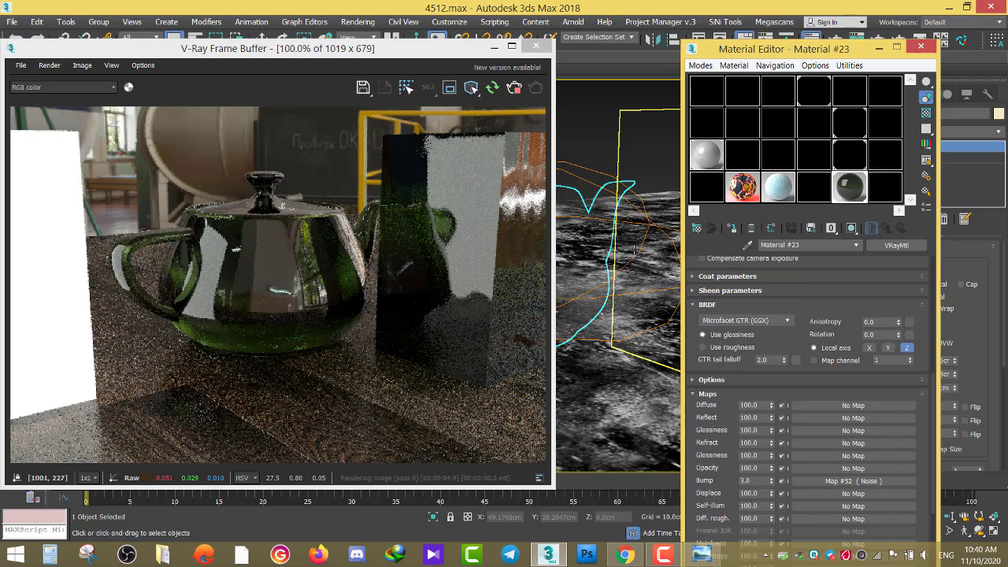
# - Rearrange the render and material editor windows and orbit the viewport around the teapot
pyautogui.moveTo(379, 49); pyautogui.dragTo(295, 51)
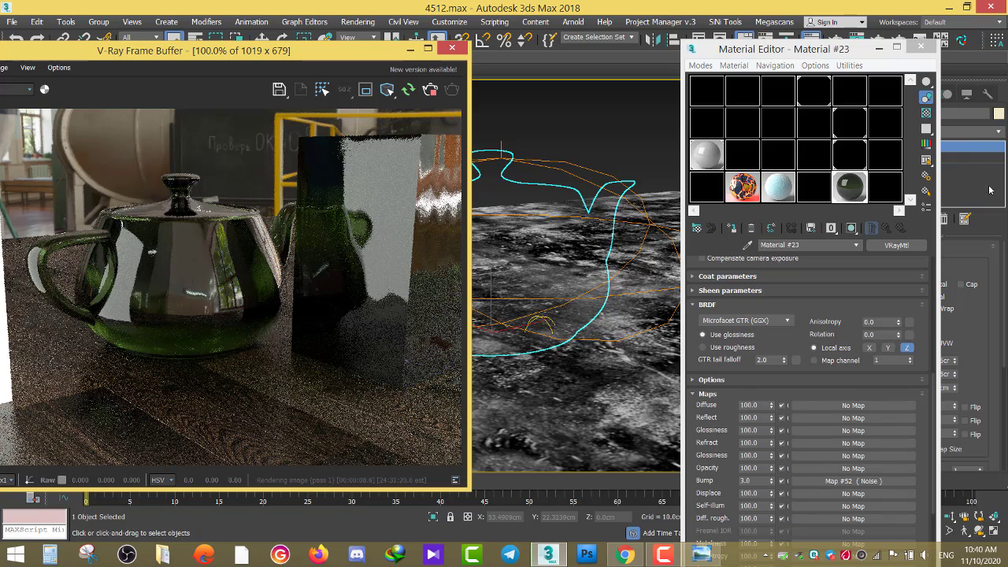
pyautogui.click(677, 267)
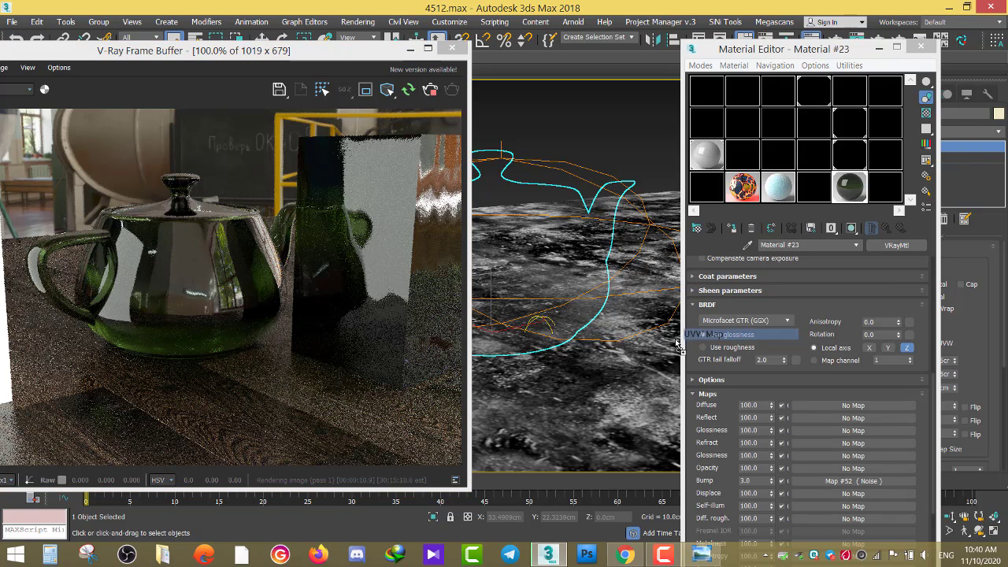
pyautogui.keyDown('alt'); pyautogui.moveTo(676, 347); pyautogui.dragTo(669, 339, button='middle'); pyautogui.keyUp('alt')
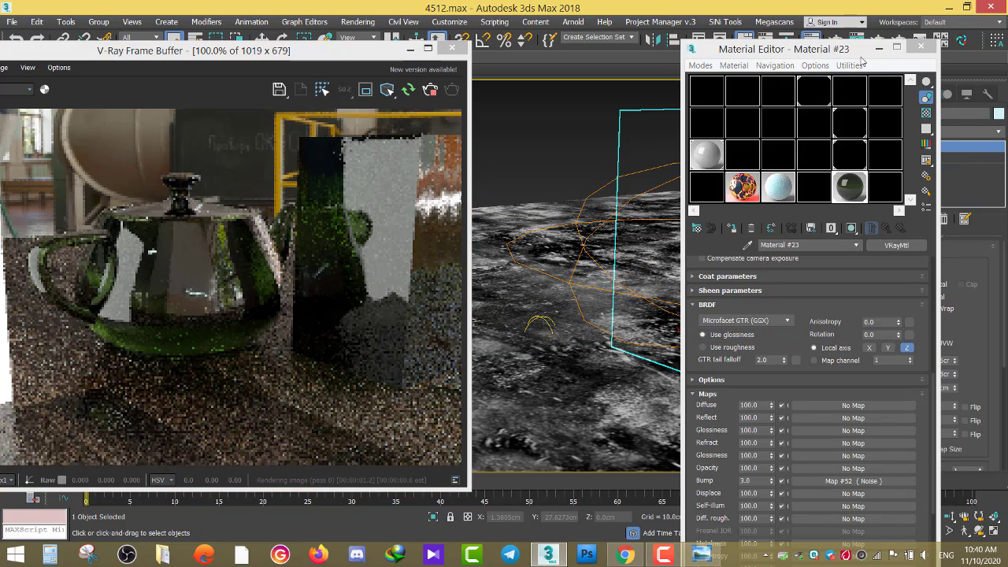
pyautogui.moveTo(861, 49); pyautogui.dragTo(684, 76)
# - Switch the box's UVW mapping from spherical to box
pyautogui.click(910, 319)
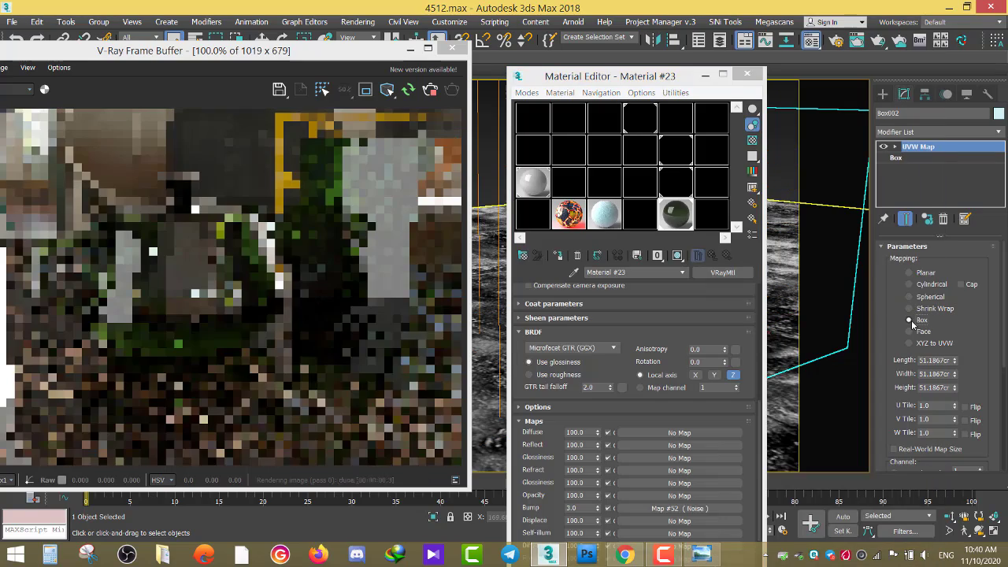
pyautogui.scroll(-3, 893, 303)
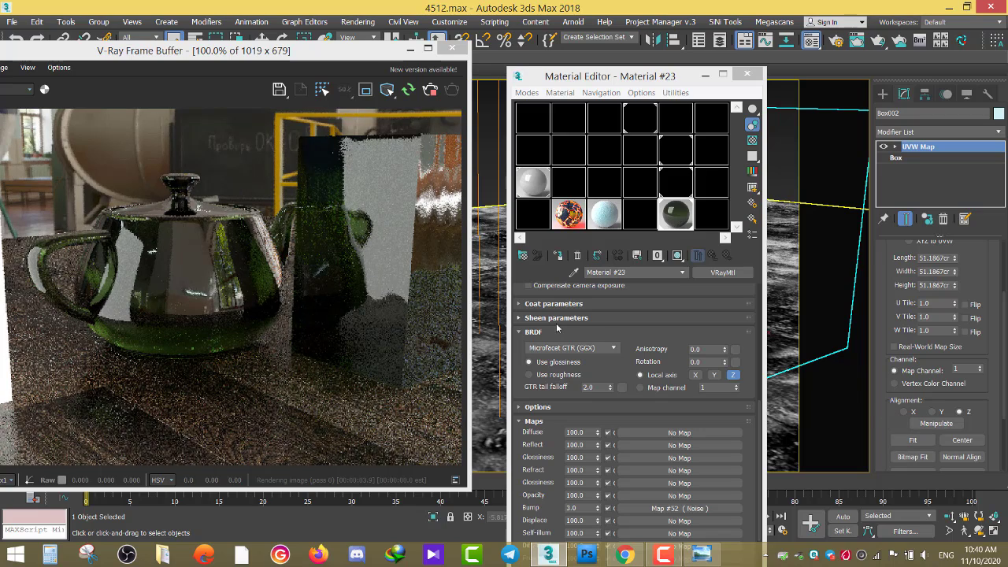
pyautogui.moveTo(592, 81); pyautogui.dragTo(740, 70)
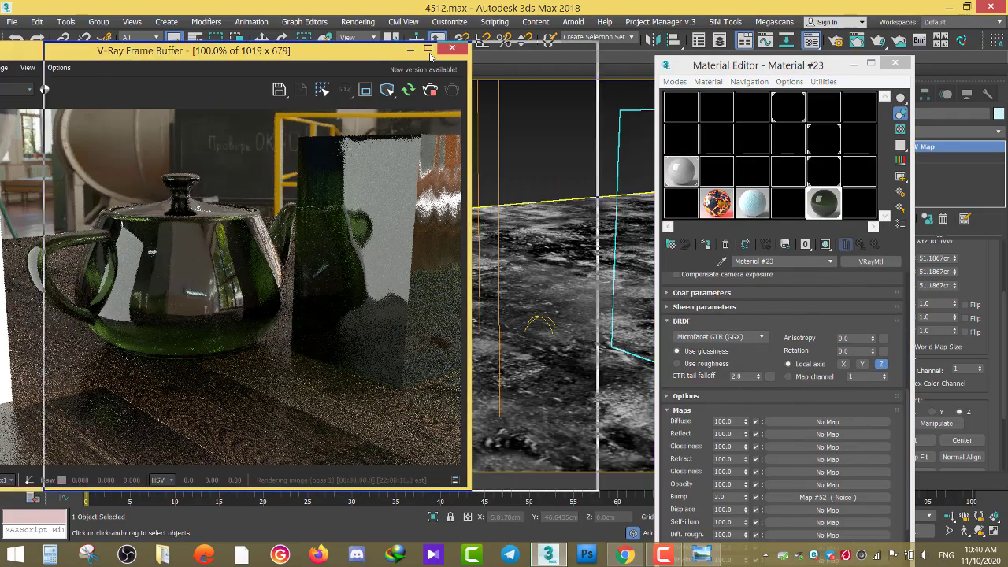
# - Zoom in and out of the V-Ray frame buffer to inspect the teapot render
pyautogui.moveTo(257, 44); pyautogui.dragTo(433, 44)
pyautogui.scroll(-2, 386, 244)
pyautogui.scroll(2, 367, 247)
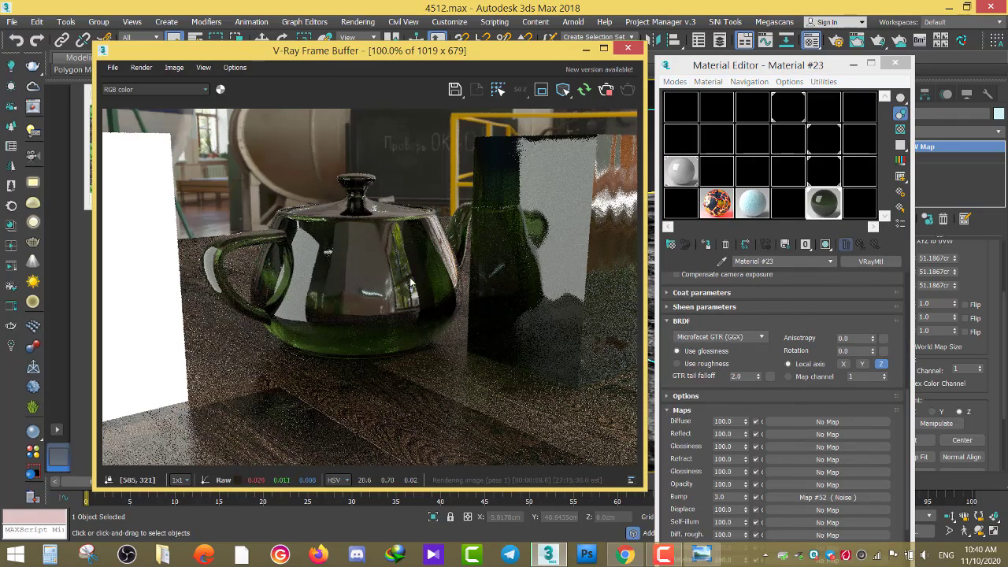
pyautogui.scroll(1, 393, 260)
pyautogui.scroll(-1, 409, 282)
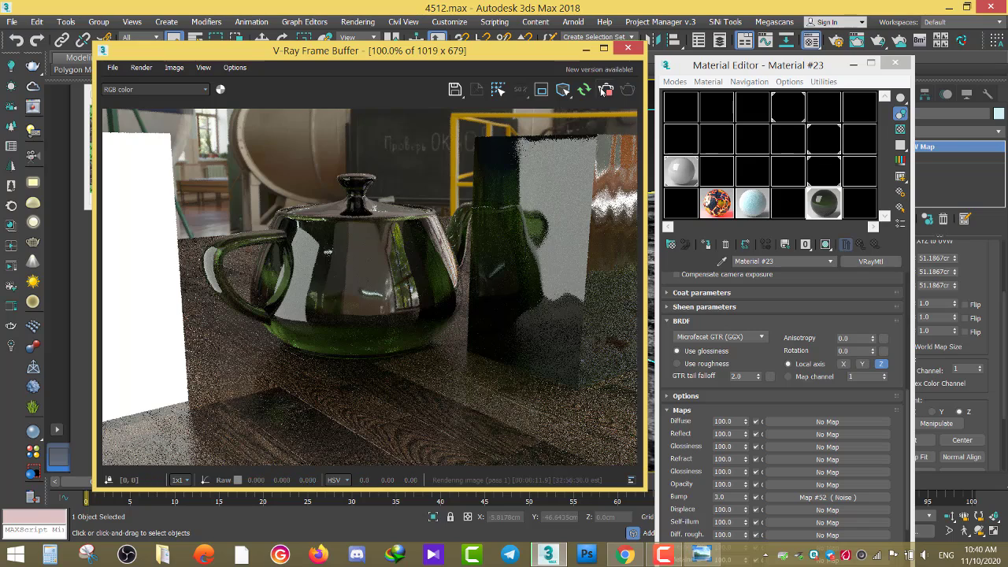
# - Draw a cylinder about 3.29 cm in radius on the floor and convert it to an Editable Poly
pyautogui.click(628, 50)
pyautogui.click(895, 63)
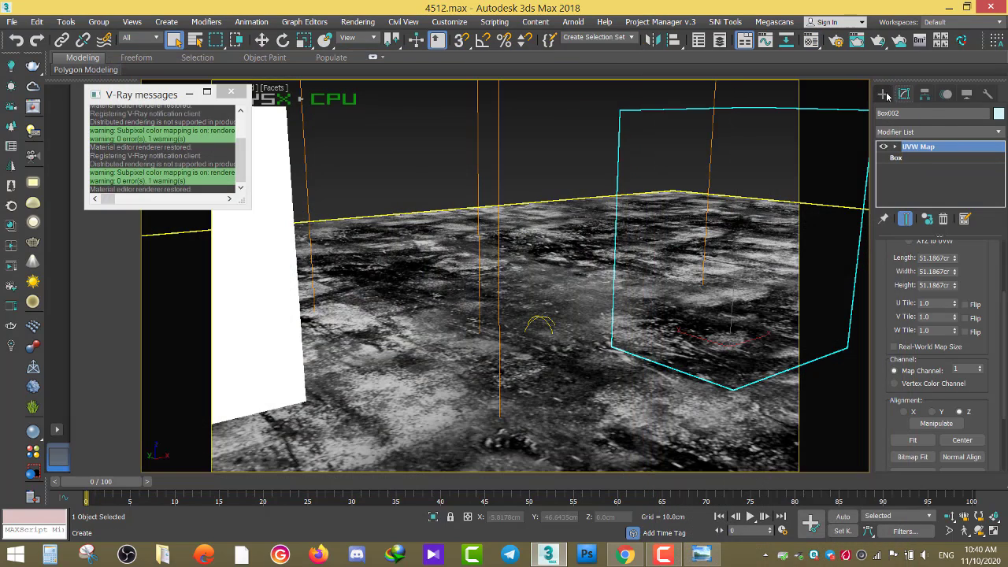
pyautogui.click(882, 94)
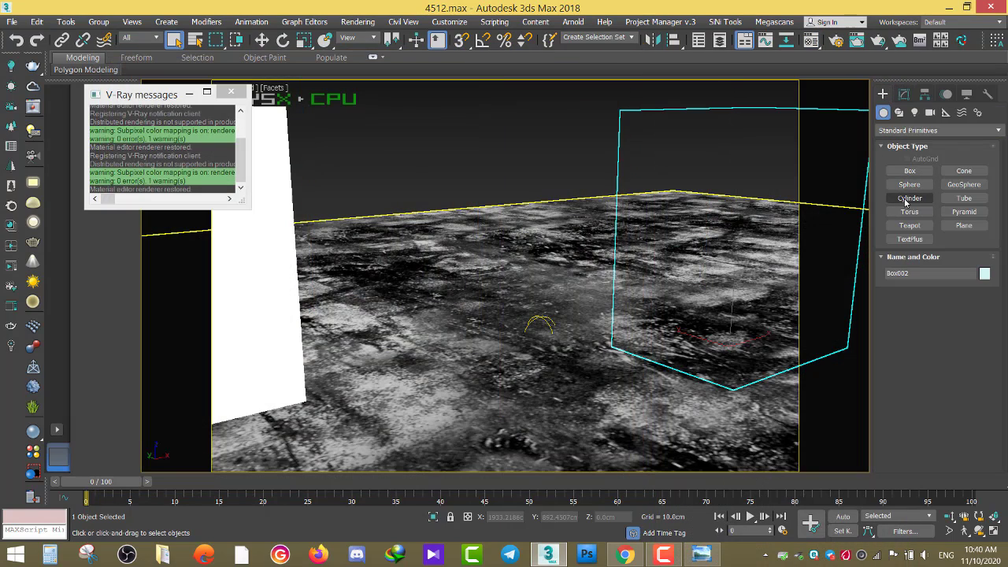
pyautogui.click(910, 199)
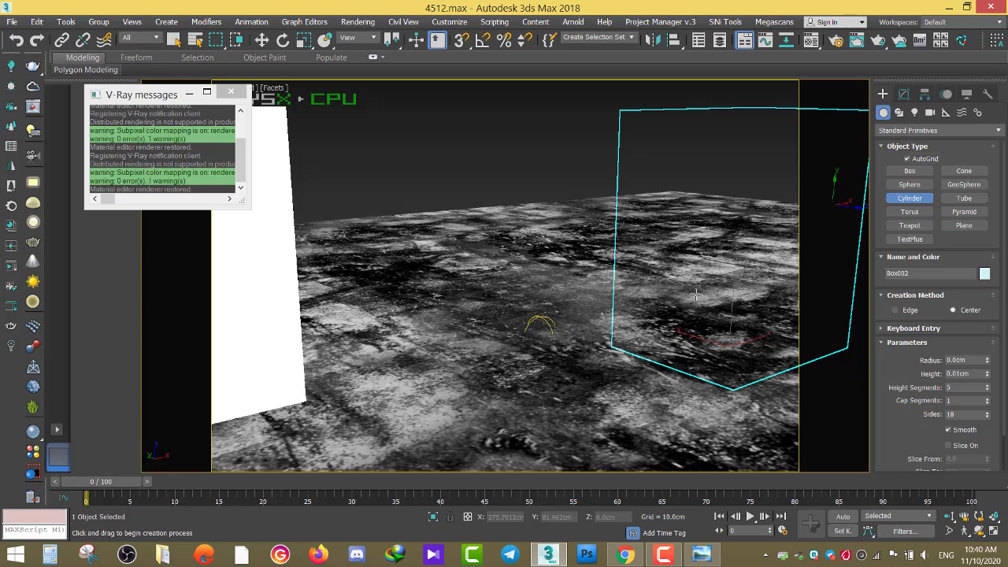
pyautogui.moveTo(495, 405); pyautogui.dragTo(527, 407)
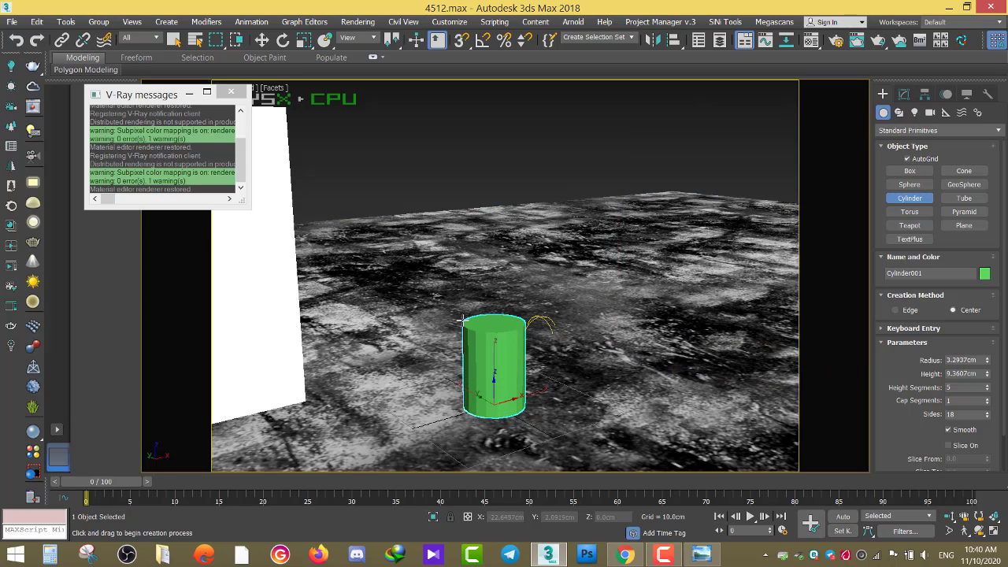
pyautogui.click(463, 319)
pyautogui.rightClick(484, 352)
pyautogui.rightClick(484, 352)
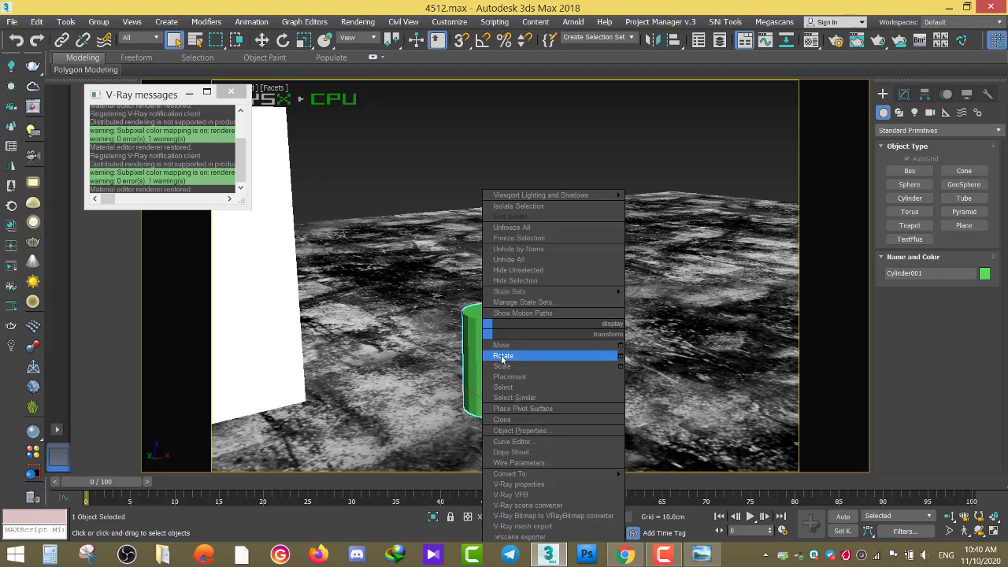
pyautogui.click(670, 485)
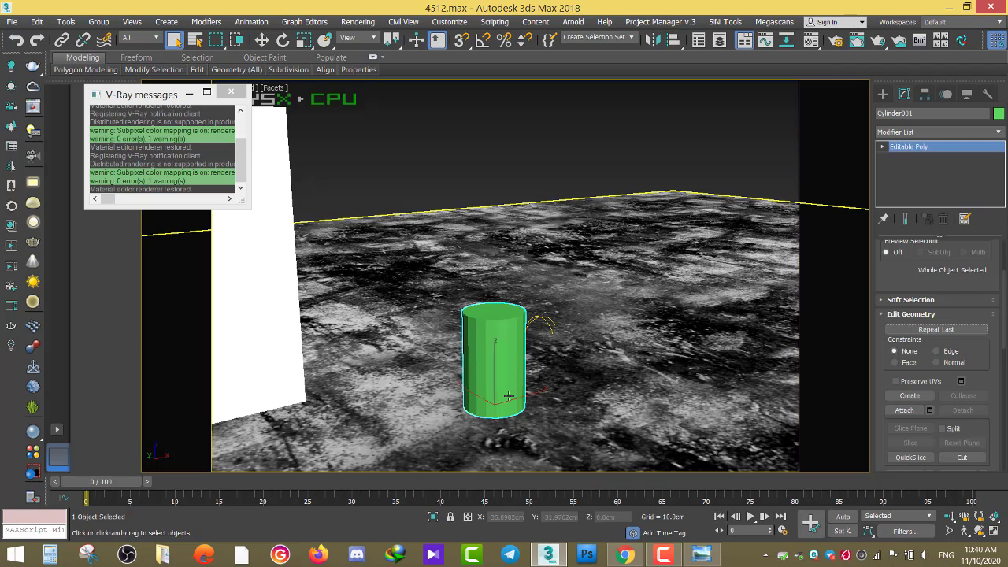
# - Inset the cylinder's top polygon by 0, then undo back to the parametric Cylinder
pyautogui.press('4')
pyautogui.click(485, 318)
pyautogui.rightClick(484, 327)
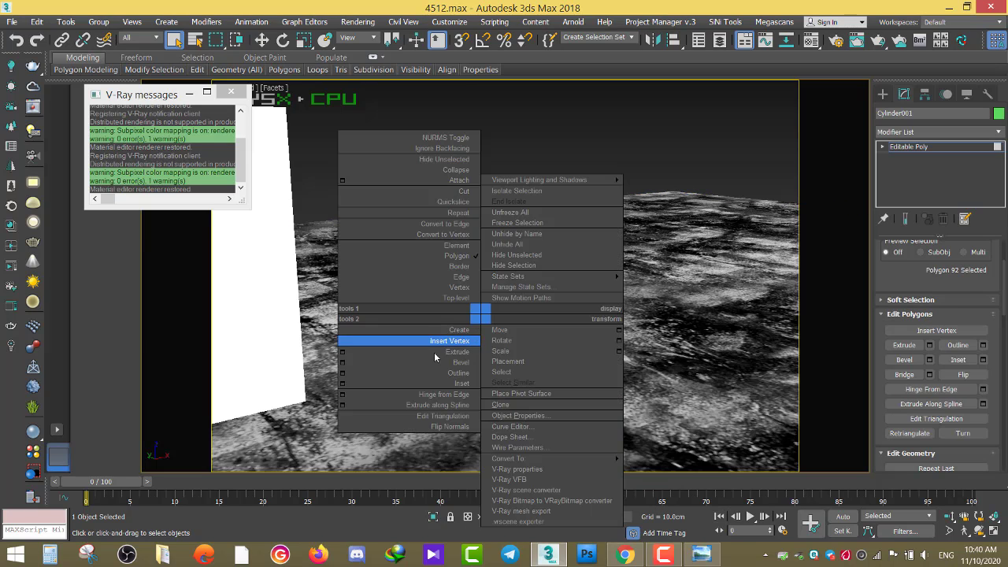
pyautogui.click(352, 382)
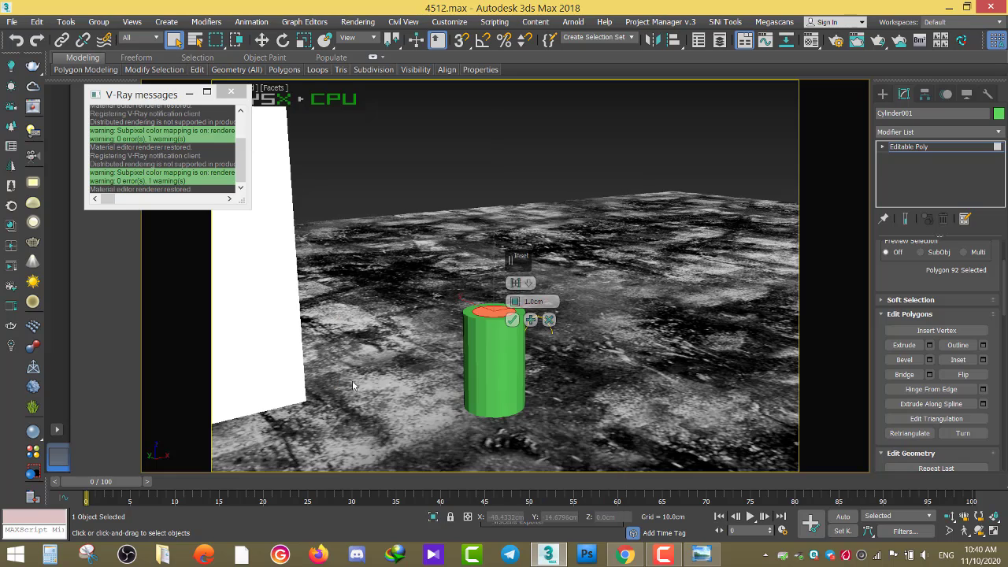
pyautogui.rightClick(515, 301)
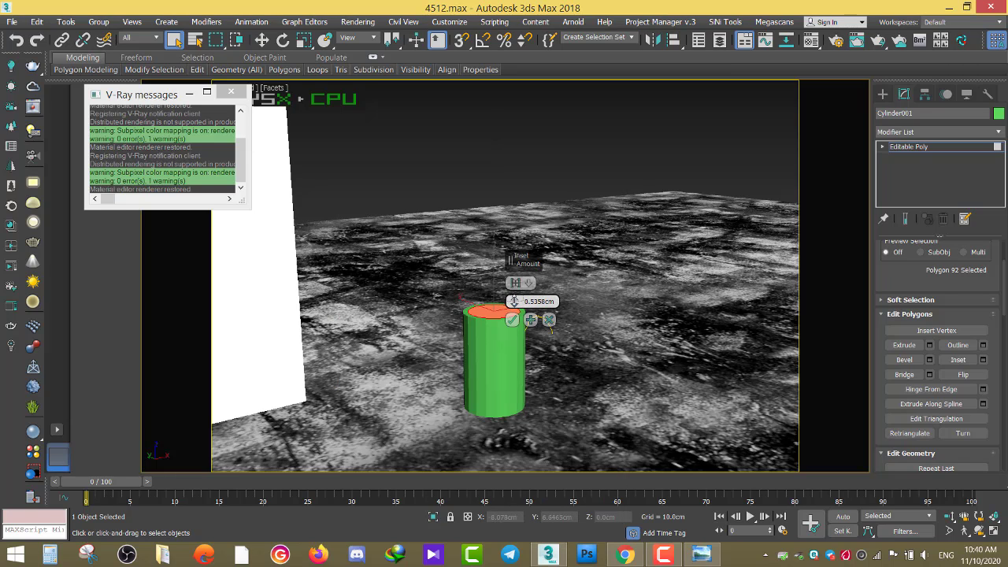
pyautogui.click(512, 319)
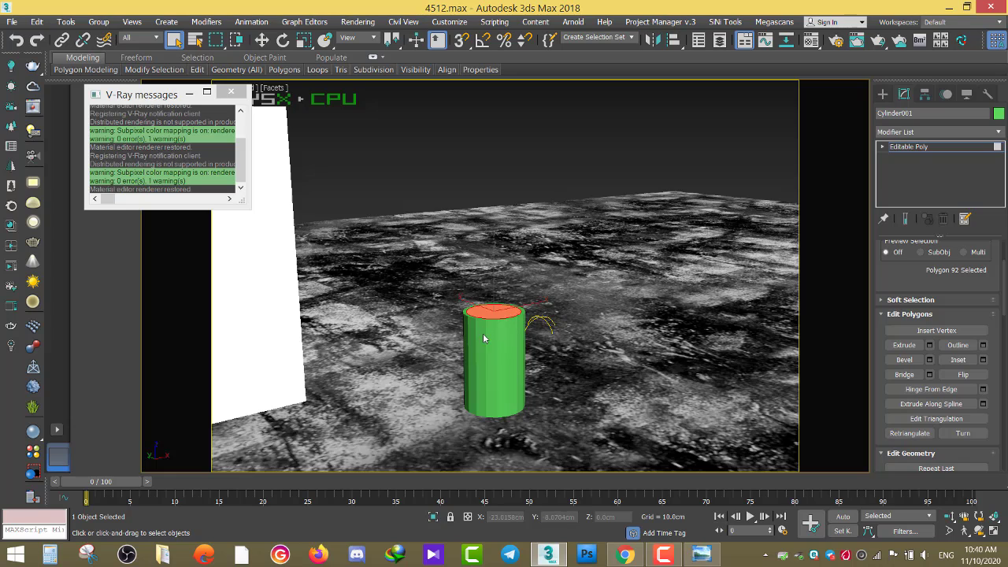
pyautogui.rightClick(410, 329)
pyautogui.click(578, 364)
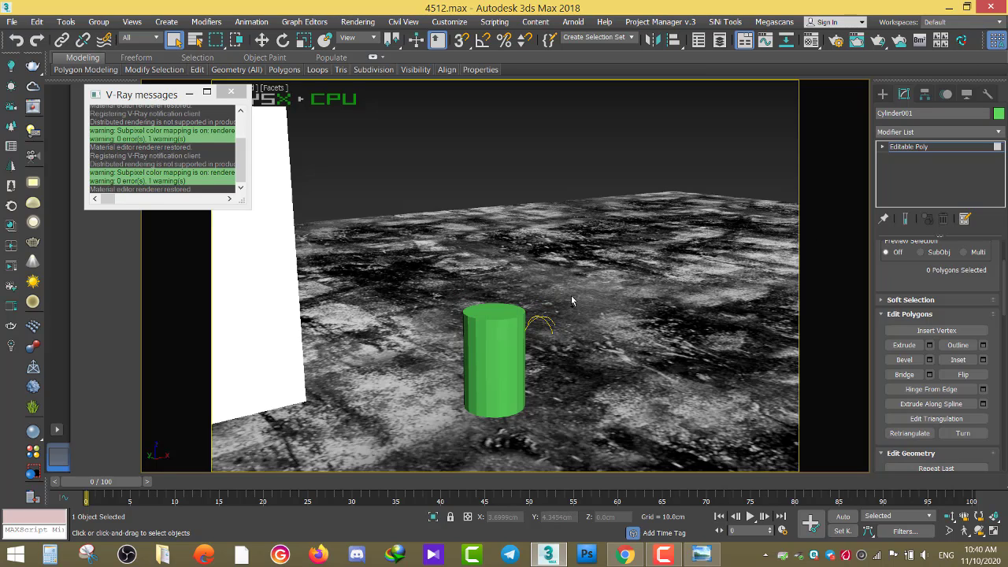
pyautogui.hotkey('ctrl', 'z')
# - Set the cylinder to 50 sides and convert it to an Editable Poly
pyautogui.write('50')
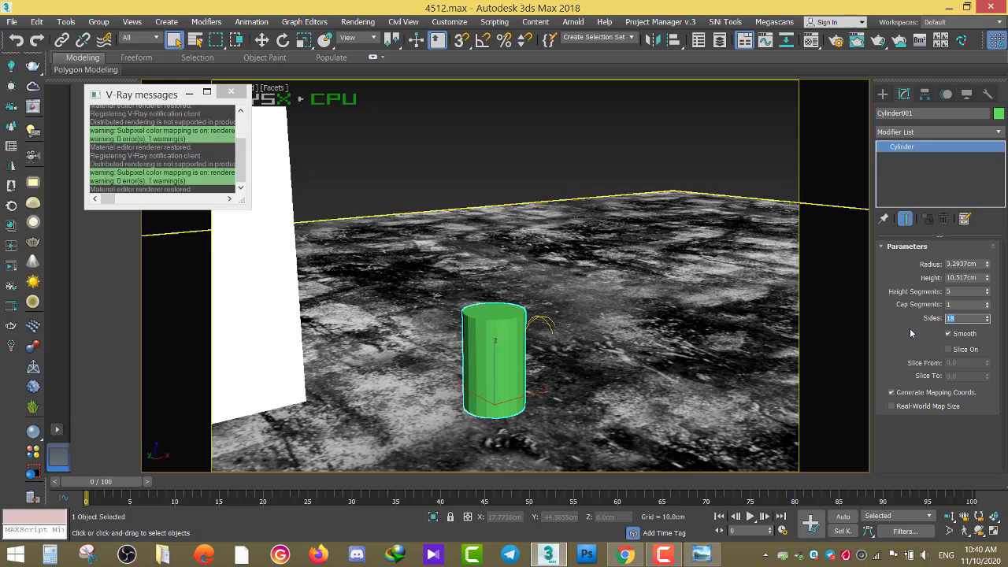
pyautogui.press('Return')
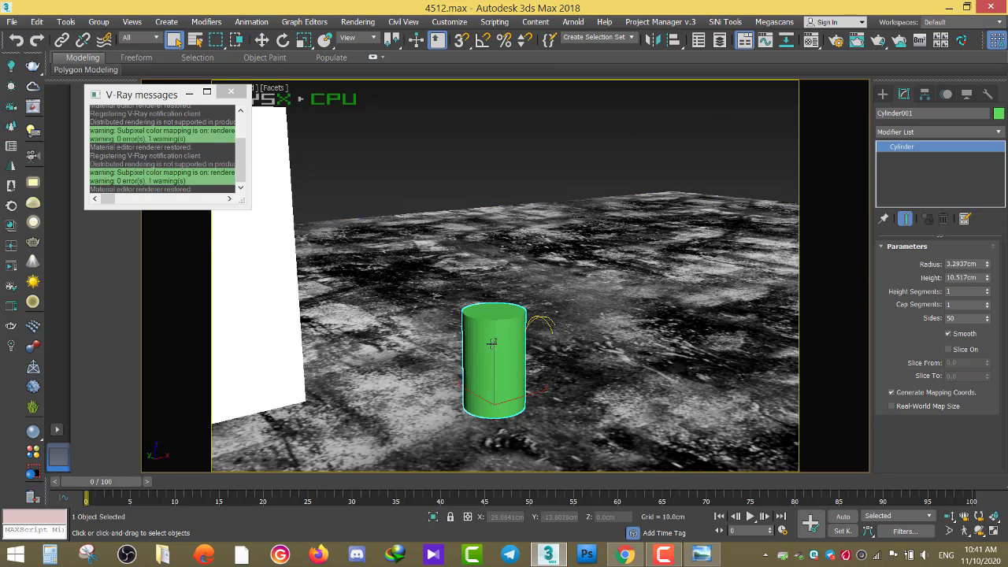
pyautogui.rightClick(492, 338)
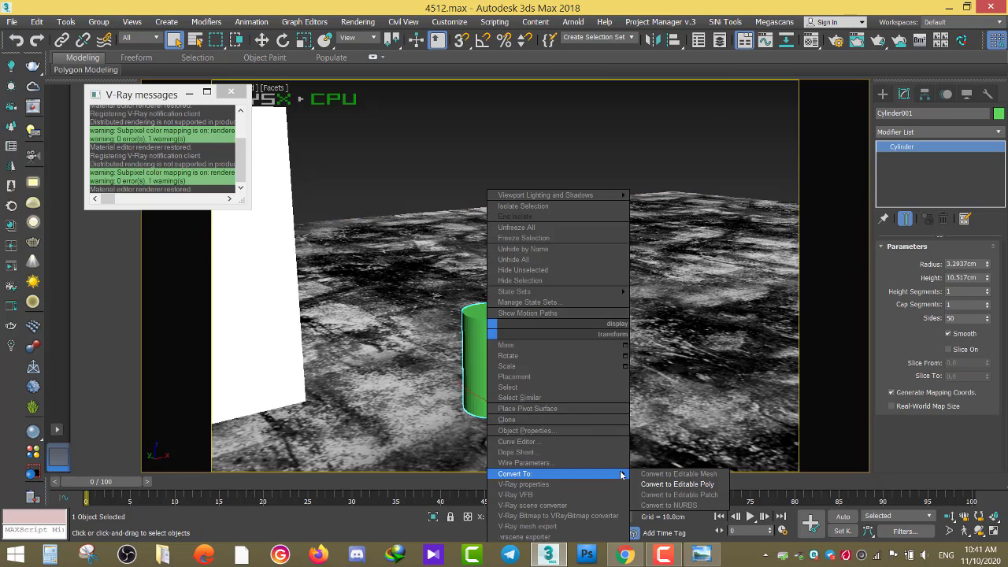
pyautogui.click(686, 482)
# - Select the cylinder's top polygon and inset it with an amount of 0
pyautogui.press('4')
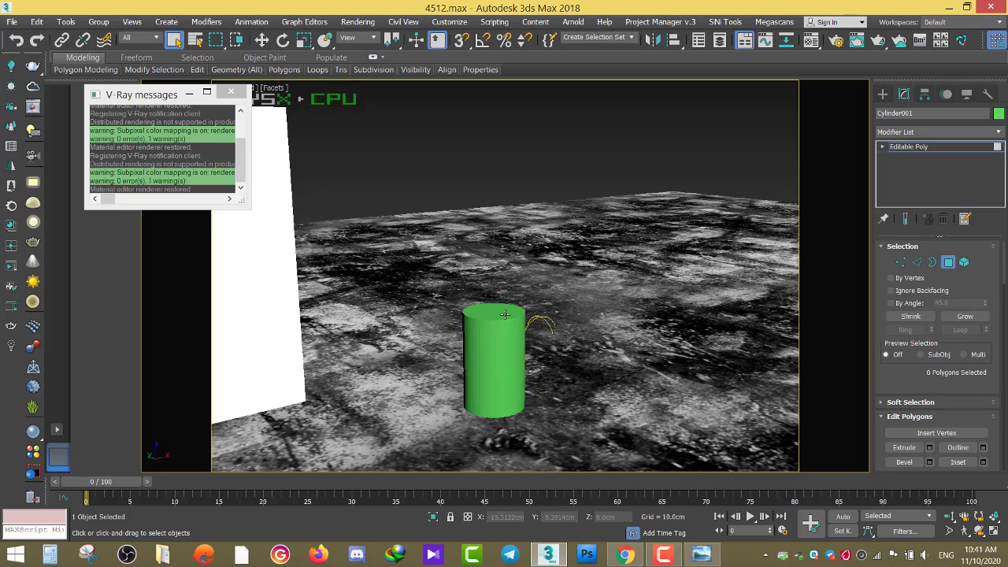
pyautogui.click(494, 311)
pyautogui.rightClick(495, 308)
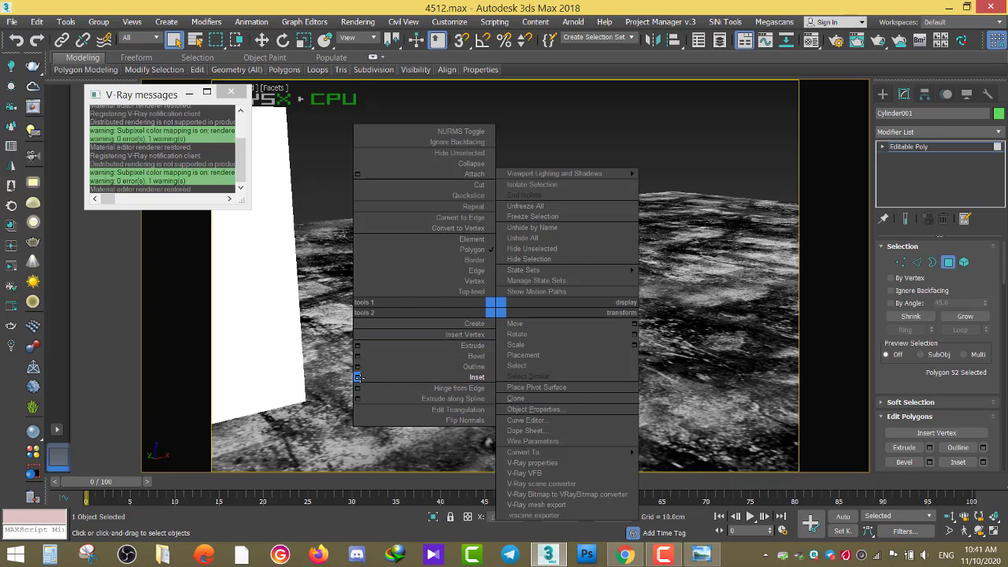
pyautogui.click(472, 377)
pyautogui.click(522, 302)
pyautogui.write('0.5')
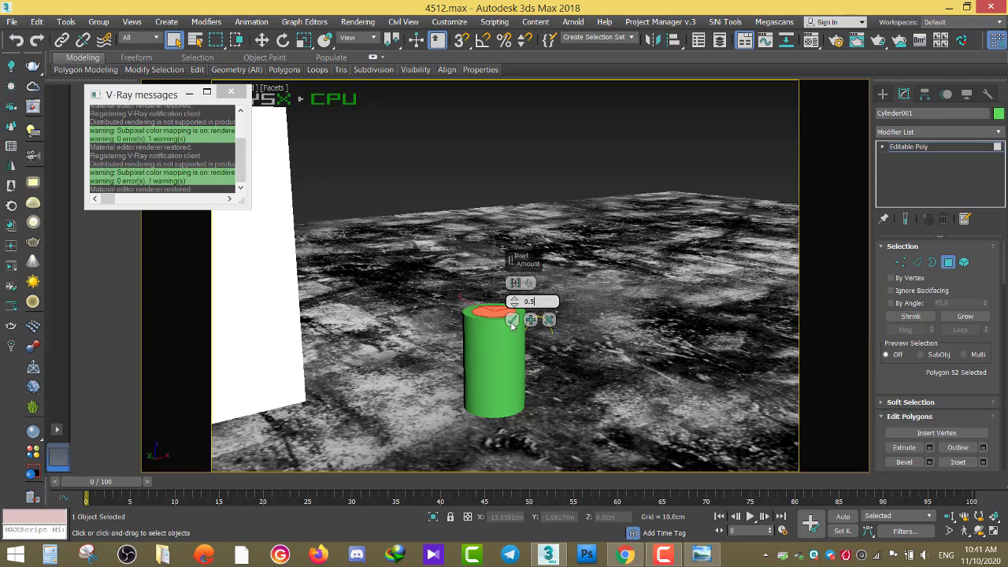
pyautogui.click(512, 323)
# - Extrude the top face inward about 13.27 cm to hollow the cylinder into a tube
pyautogui.rightClick(431, 329)
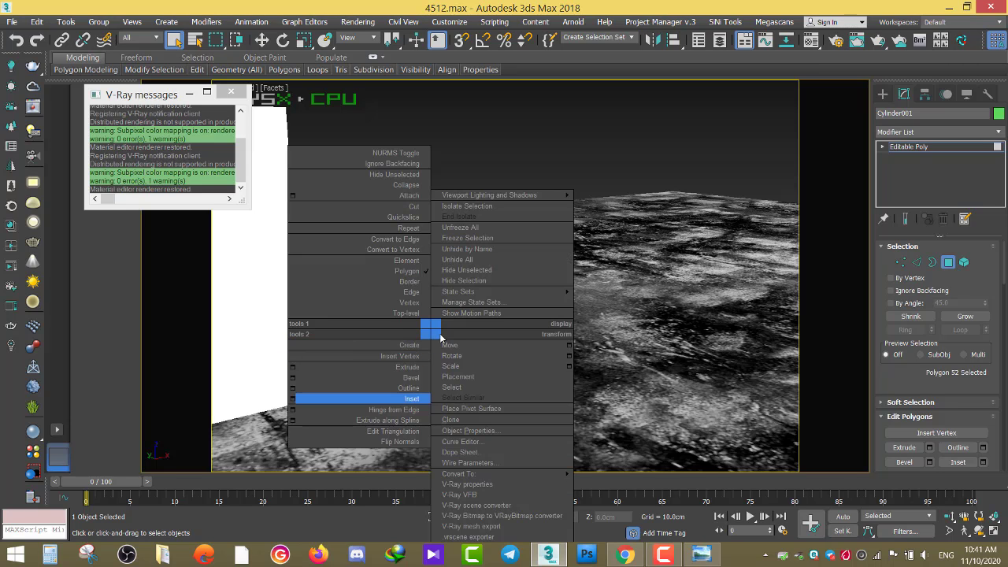
pyautogui.click(293, 368)
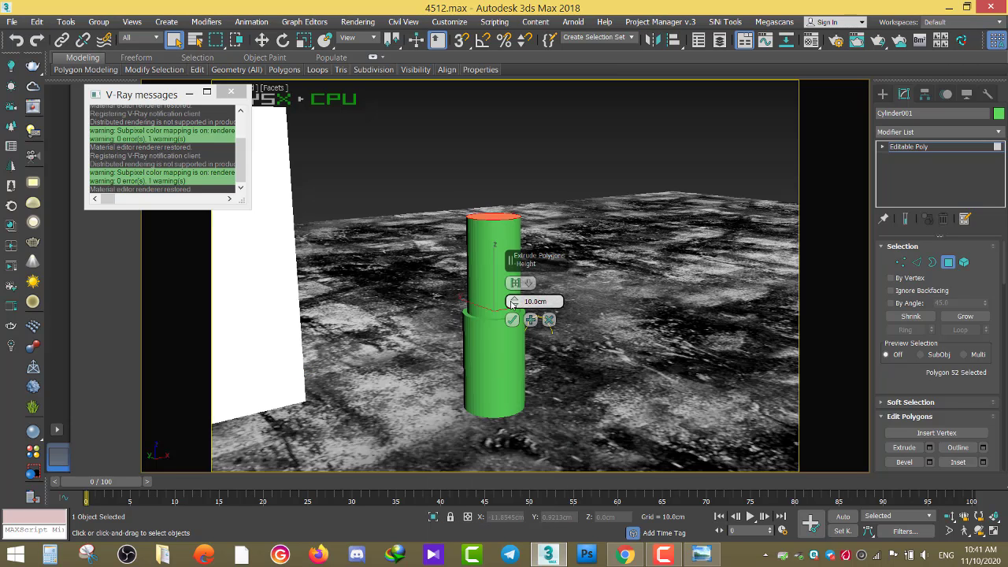
pyautogui.moveTo(515, 301)
pyautogui.mouseDown()
pyautogui.moveTo(512, 388)
pyautogui.moveTo(512, 368)
pyautogui.mouseUp()
pyautogui.press('F3')
pyautogui.press('F3')
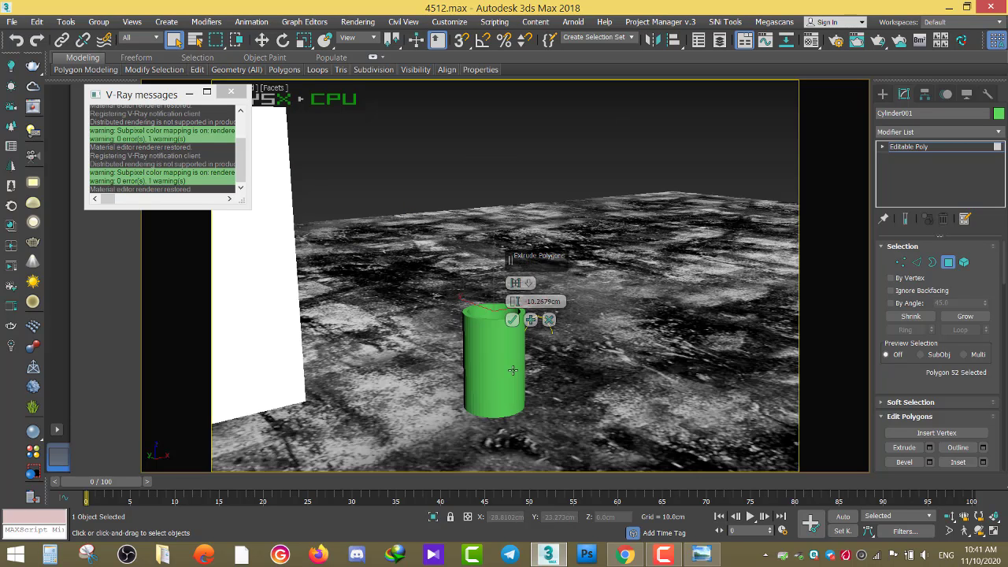
pyautogui.click(512, 319)
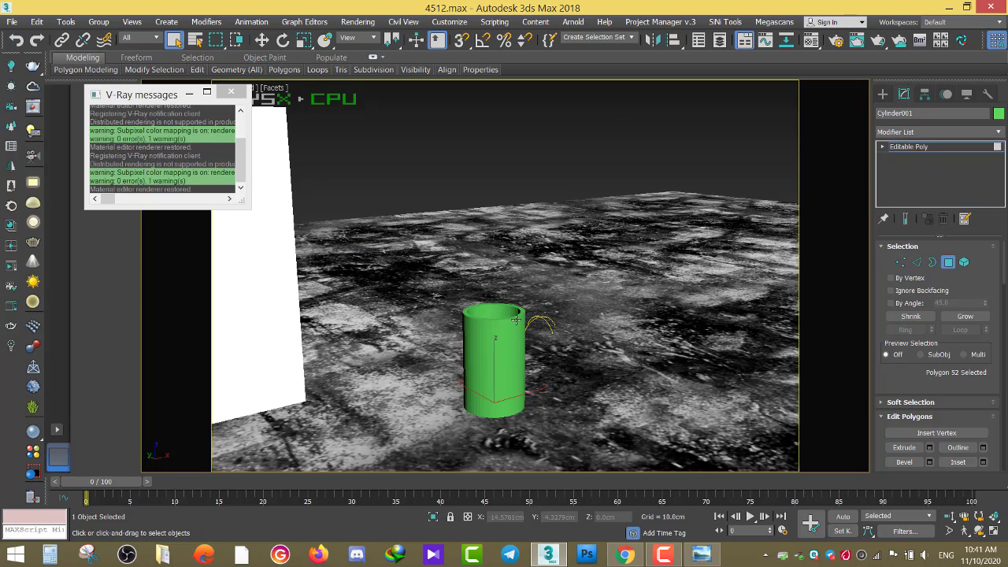
pyautogui.click(883, 94)
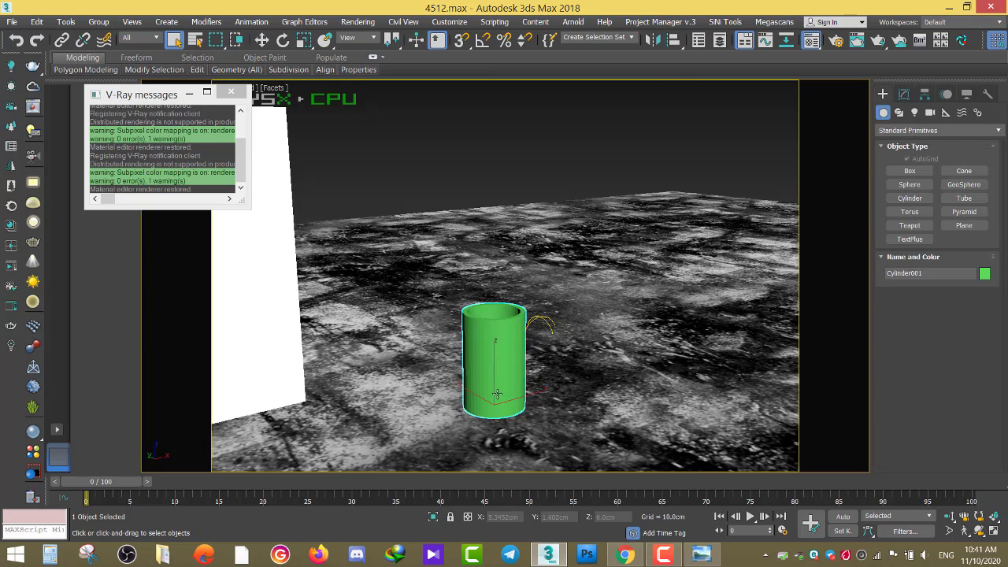
# - Apply the green glass material to the cylinder and render the scene
pyautogui.press('m')
pyautogui.press('Up')
pyautogui.press('w')
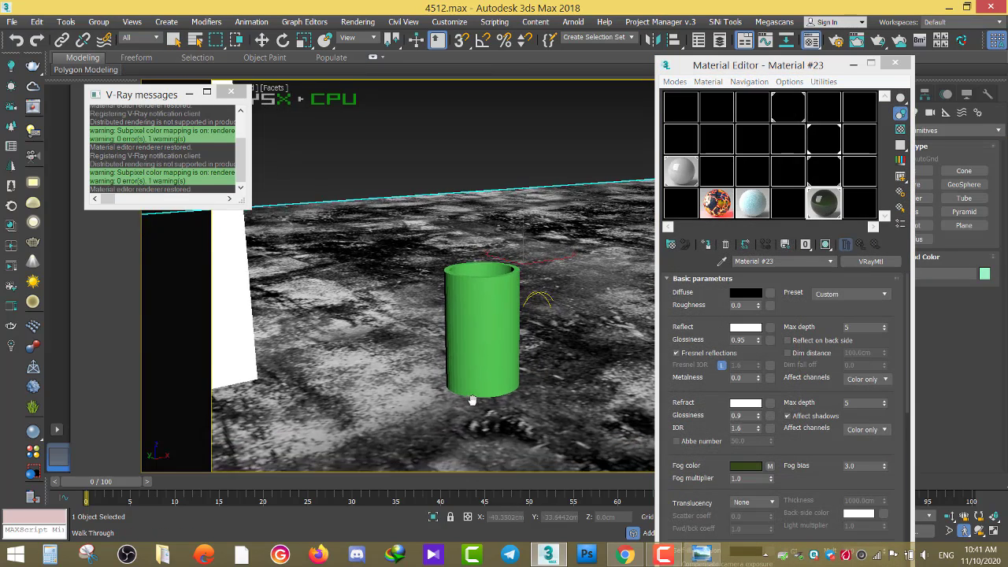
pyautogui.press('Up')
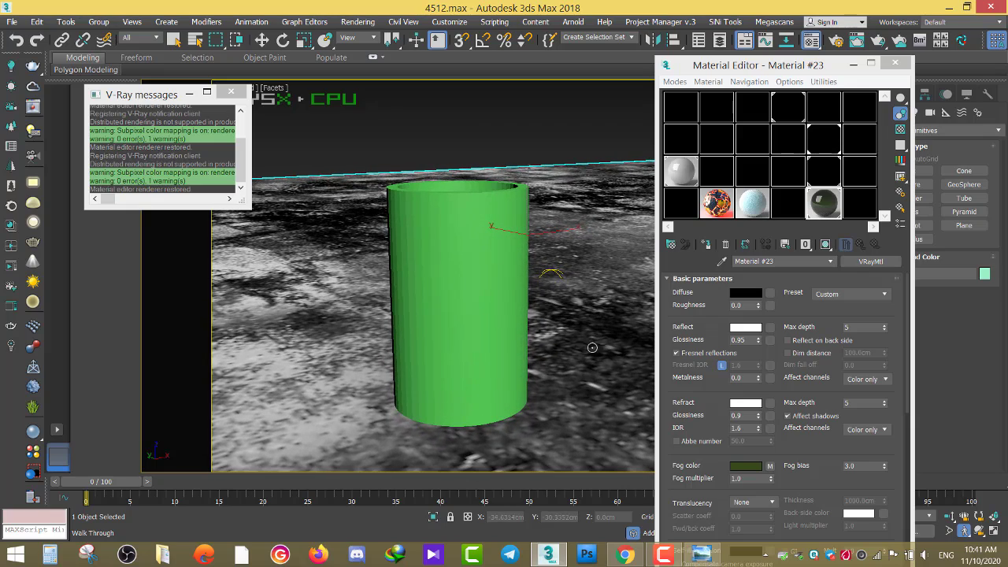
pyautogui.moveTo(825, 211); pyautogui.dragTo(431, 305)
pyautogui.click(34, 106)
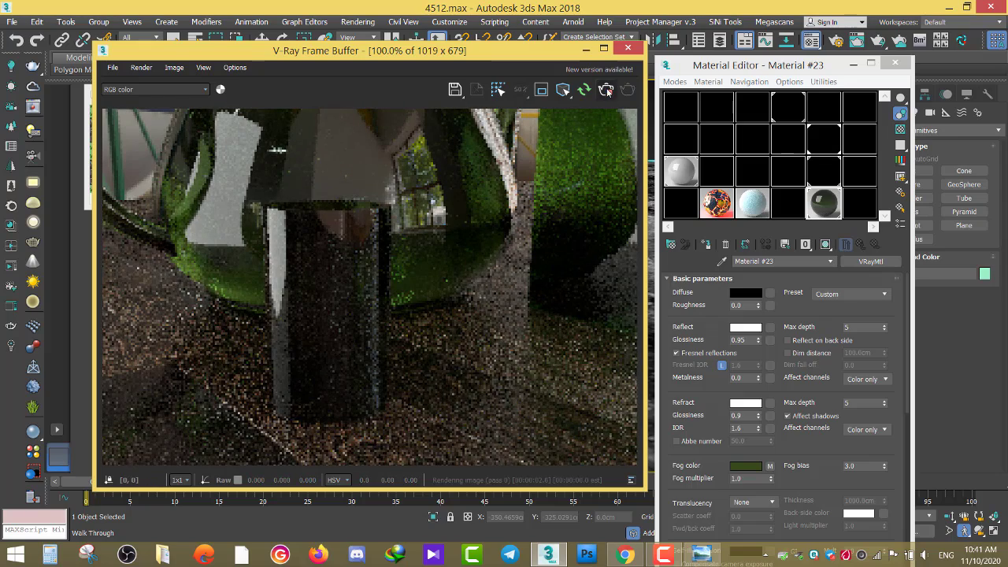
# - Hide the cylinder from the viewport, re-render, then select the glass cylinder
pyautogui.click(628, 49)
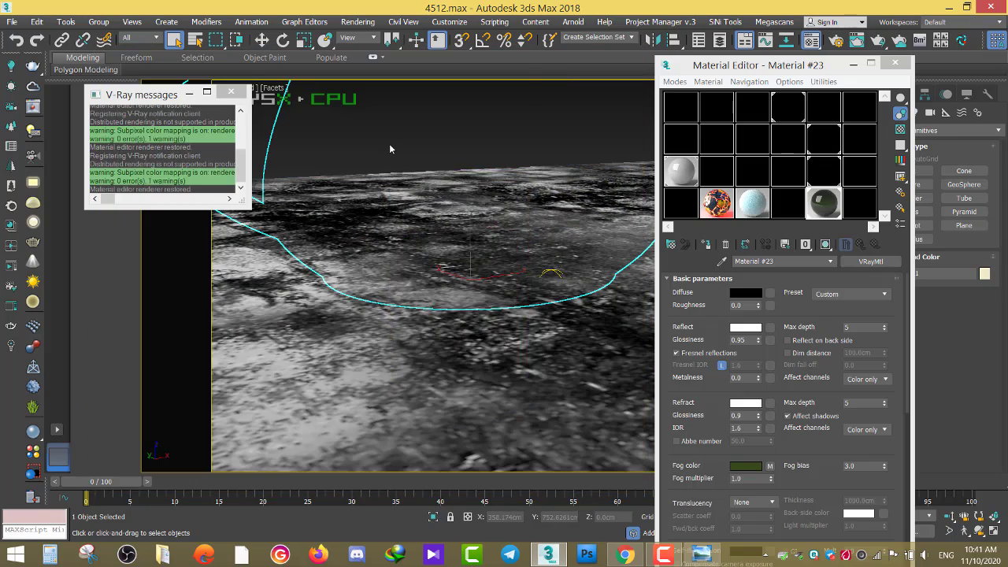
pyautogui.rightClick(389, 137)
pyautogui.click(397, 116)
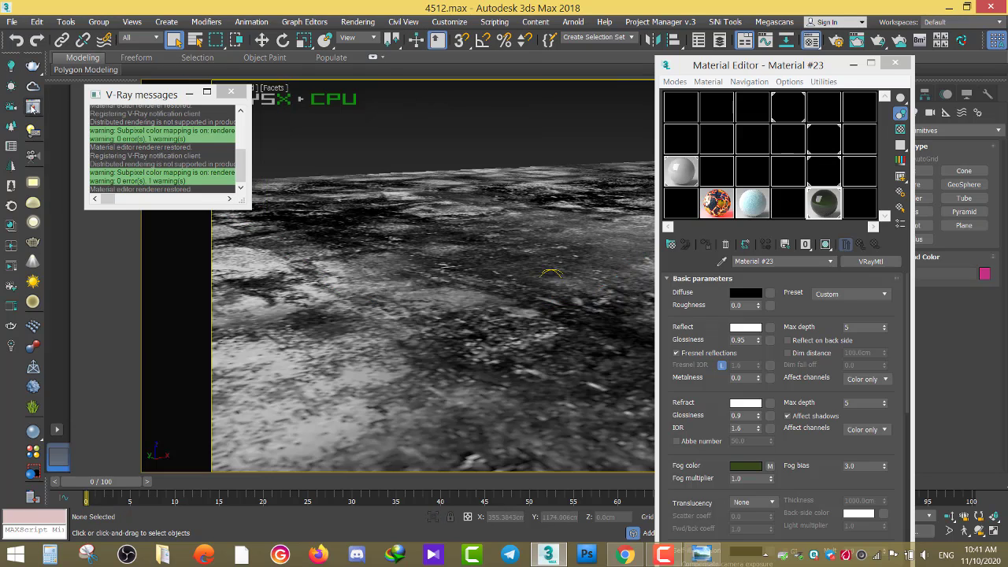
pyautogui.hotkey('shift', 'q')
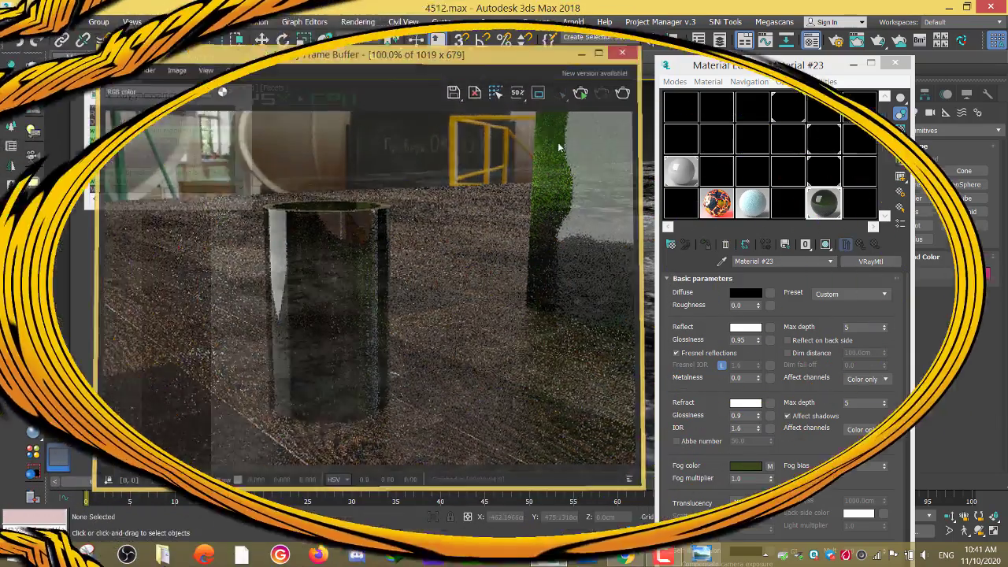
pyautogui.click(628, 49)
pyautogui.click(444, 250)
# - Add a UVW Map modifier with Cylindrical mapping to the cylinder and render
pyautogui.click(926, 94)
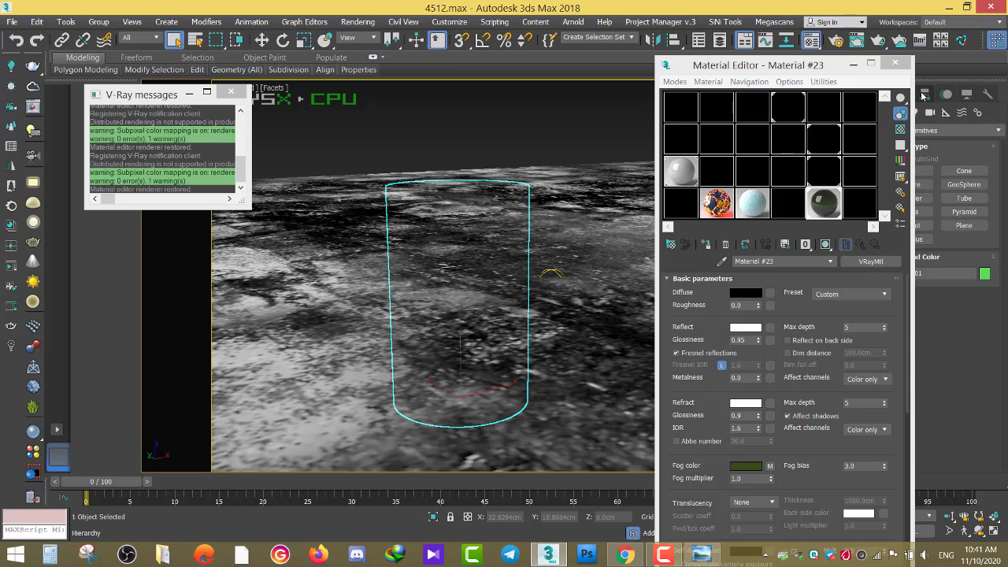
pyautogui.click(895, 64)
pyautogui.click(904, 94)
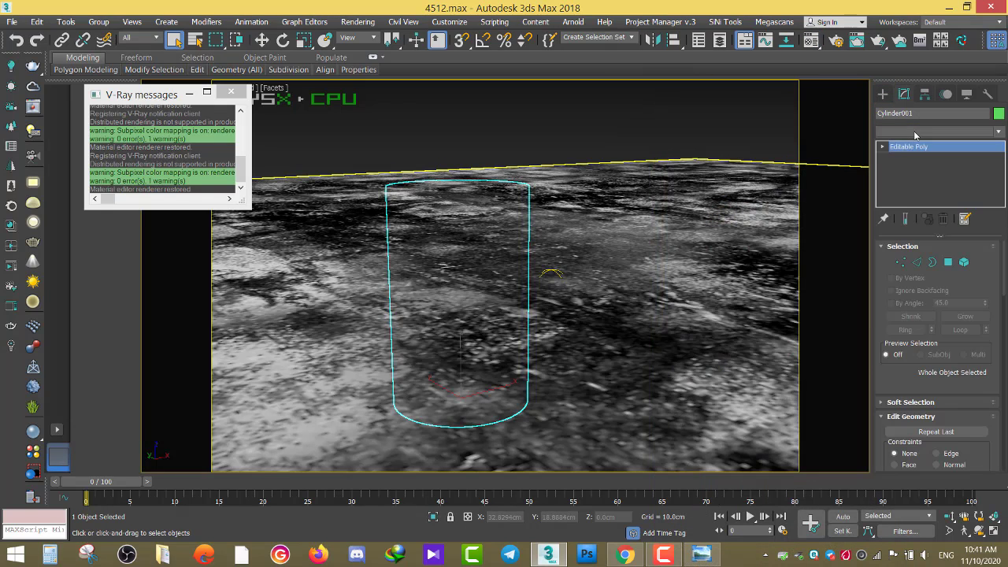
pyautogui.click(914, 131)
pyautogui.write('uvw')
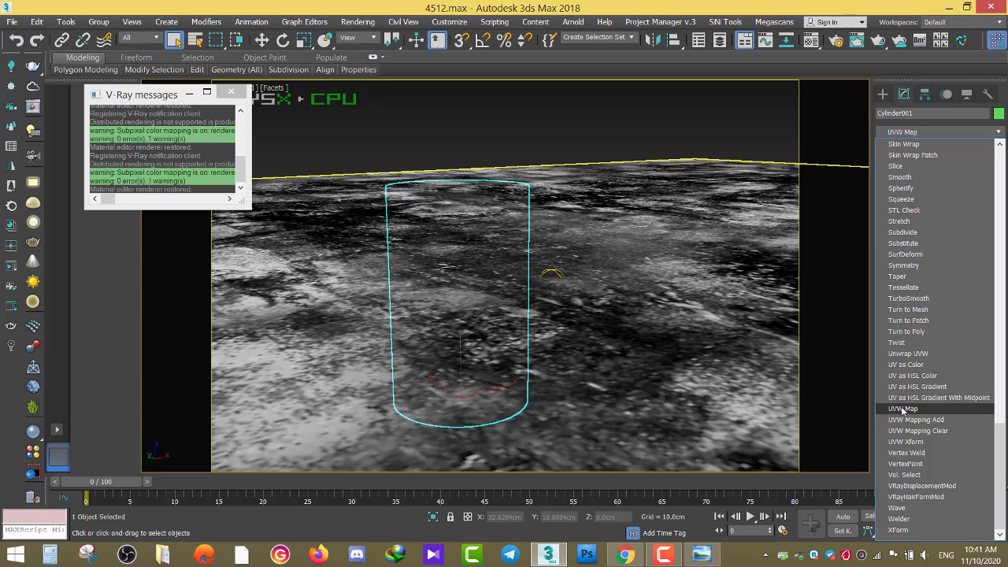
pyautogui.press('Return')
pyautogui.click(910, 284)
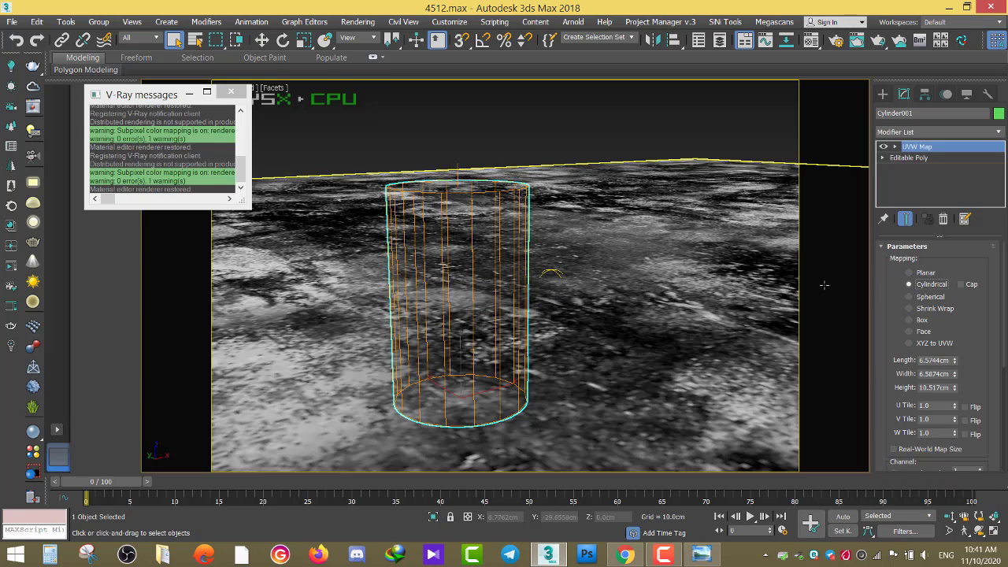
pyautogui.click(33, 108)
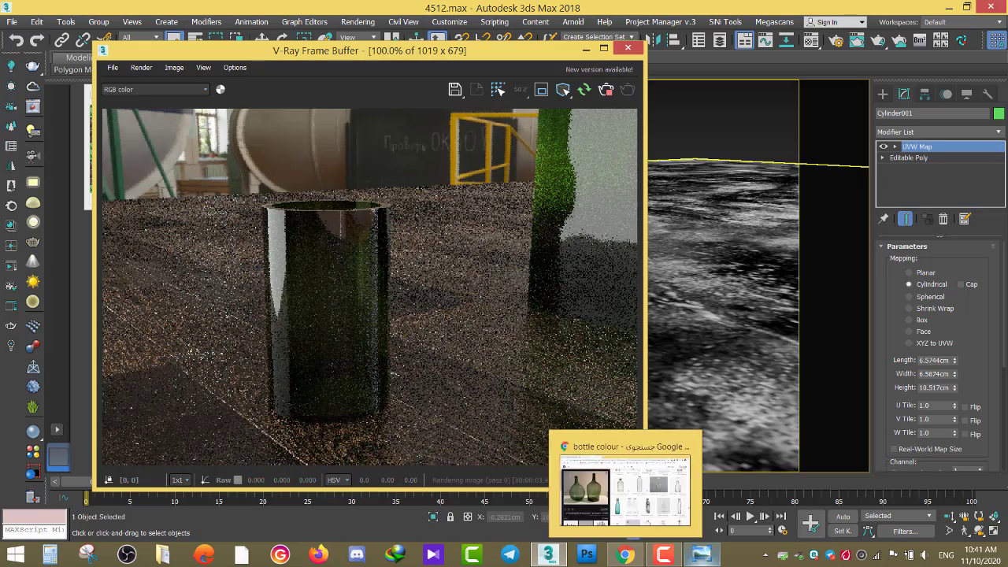
# - Compare the render with the green bottle photo, then select the box and open the Material Editor
pyautogui.click(707, 559)
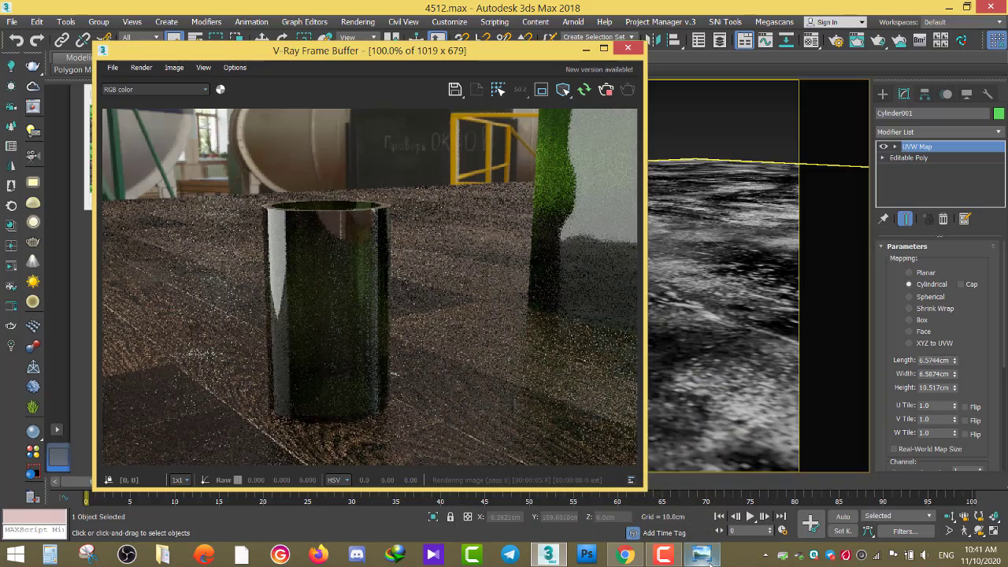
pyautogui.click(709, 561)
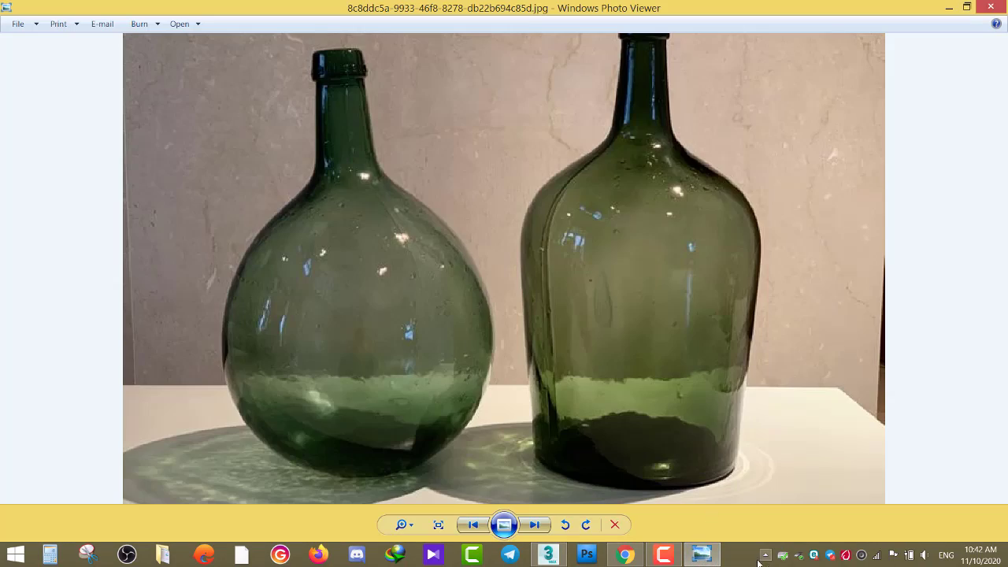
pyautogui.click(709, 560)
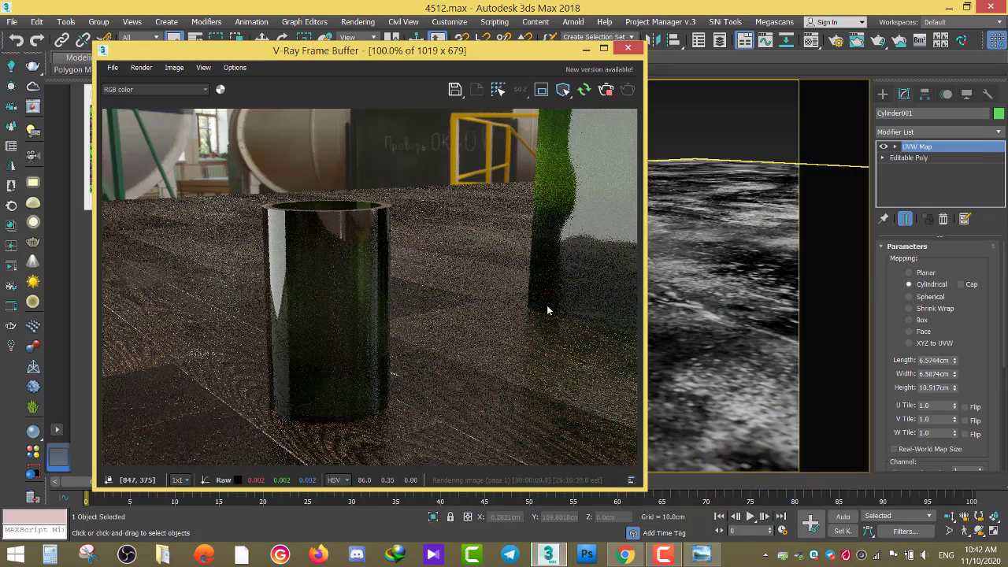
pyautogui.click(706, 167)
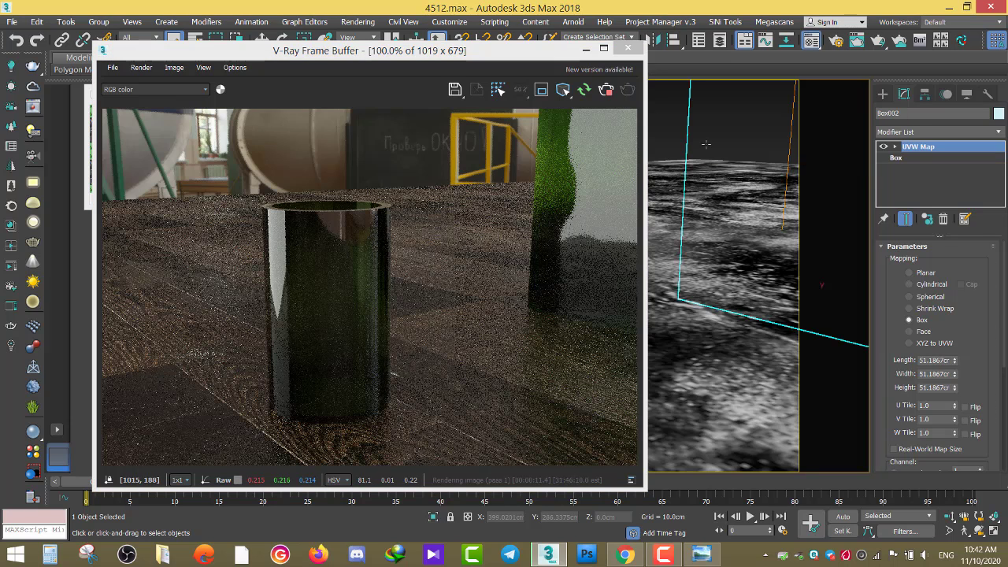
pyautogui.press('m')
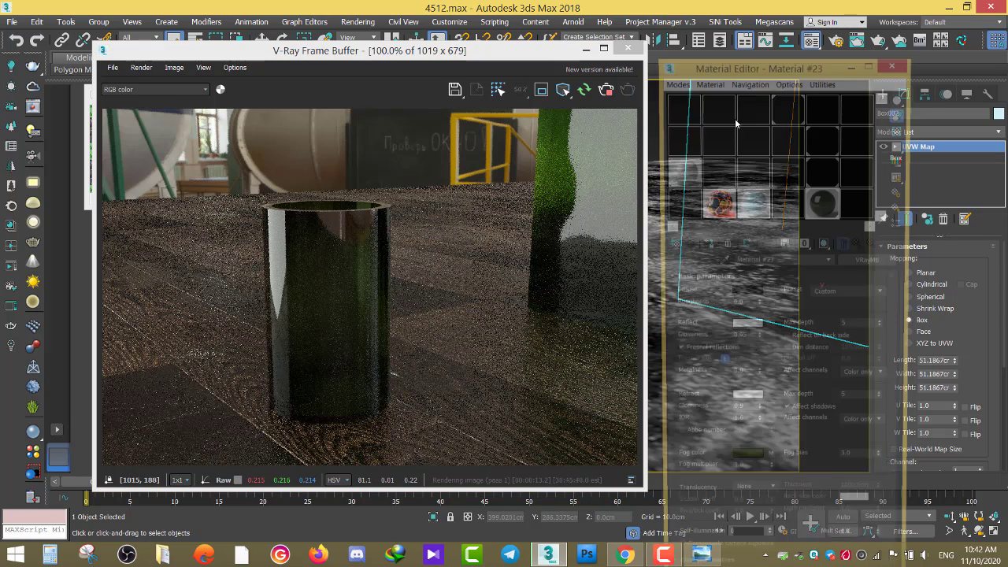
# - Set the fog gradient's Color #2 to pale green (138, 177, 103): Saturation 106, Value 177
pyautogui.click(738, 467)
pyautogui.moveTo(339, 147); pyautogui.dragTo(339, 173)
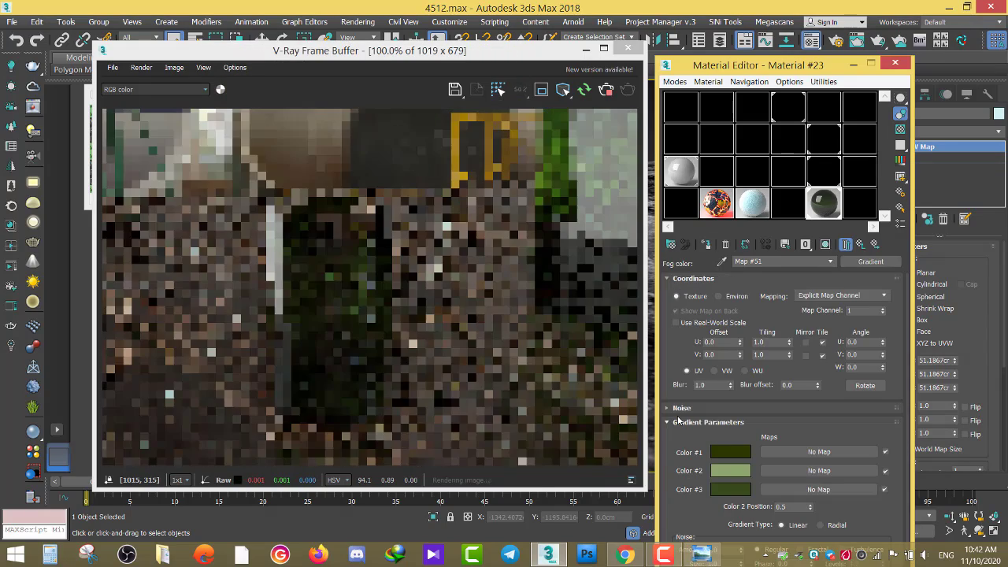
pyautogui.click(731, 470)
pyautogui.moveTo(445, 140); pyautogui.dragTo(465, 143)
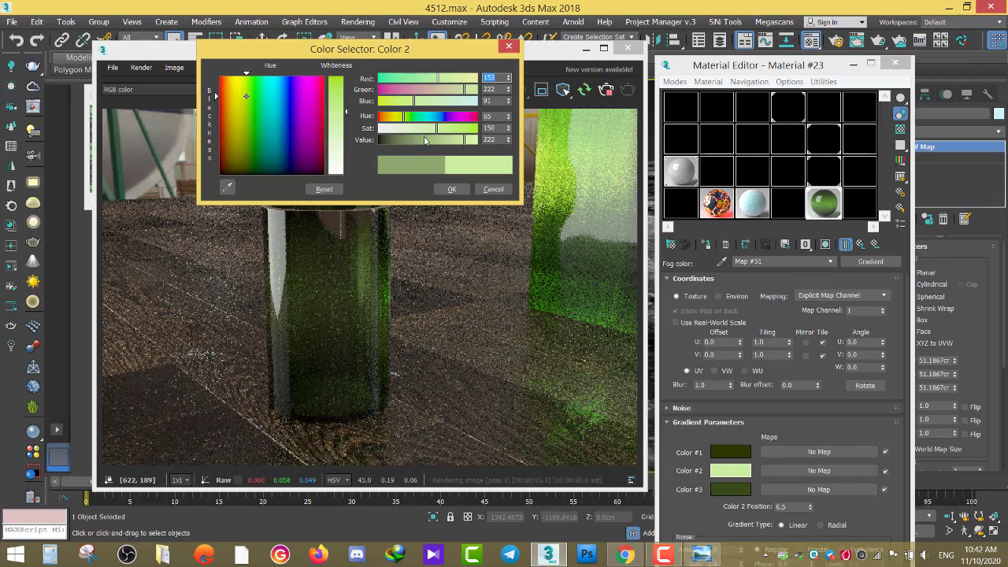
pyautogui.click(421, 128)
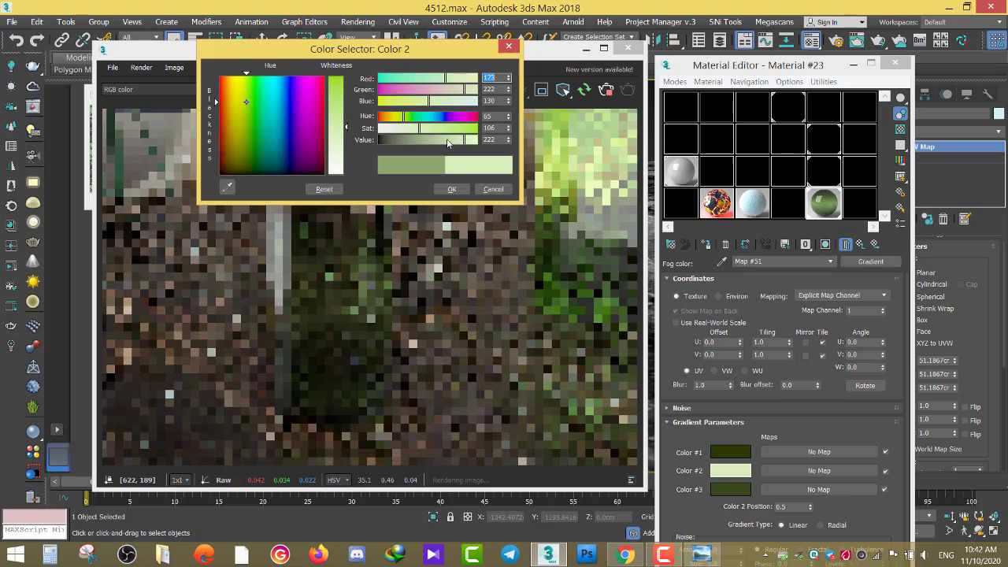
pyautogui.click(446, 138)
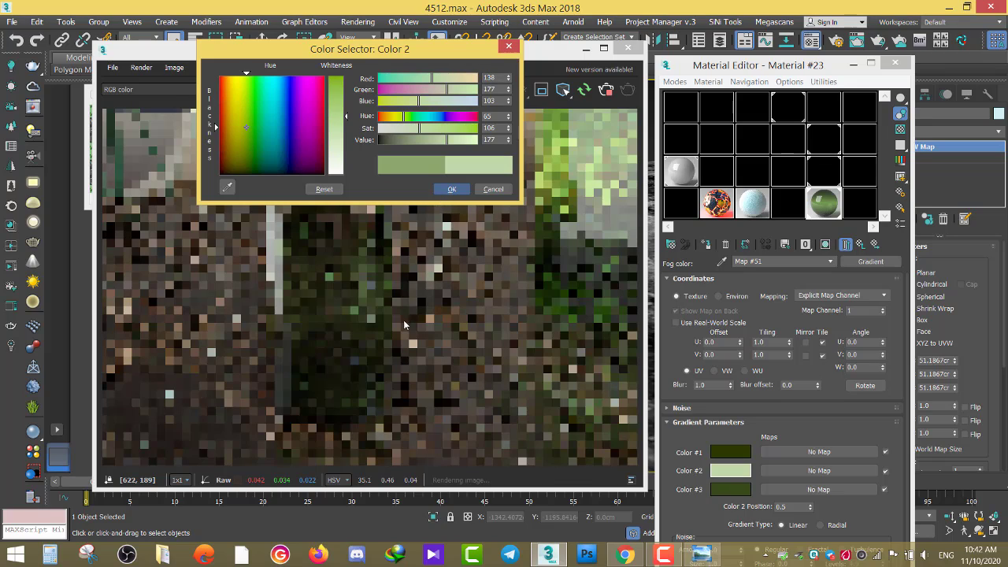
pyautogui.click(404, 324)
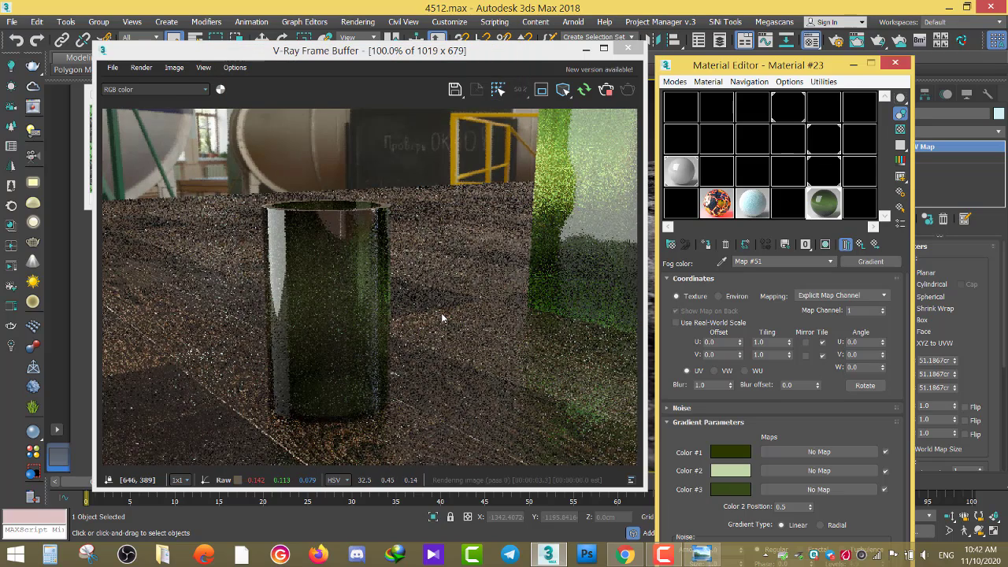
# - Compare the result against the bottle reference photo, then hide it again
pyautogui.click(701, 555)
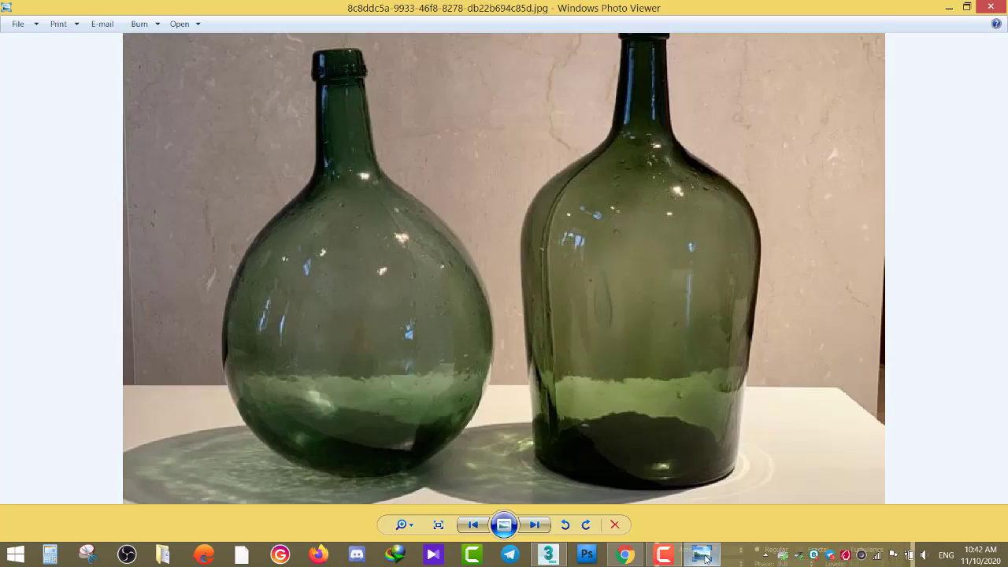
pyautogui.click(705, 557)
pyautogui.click(707, 557)
pyautogui.click(706, 556)
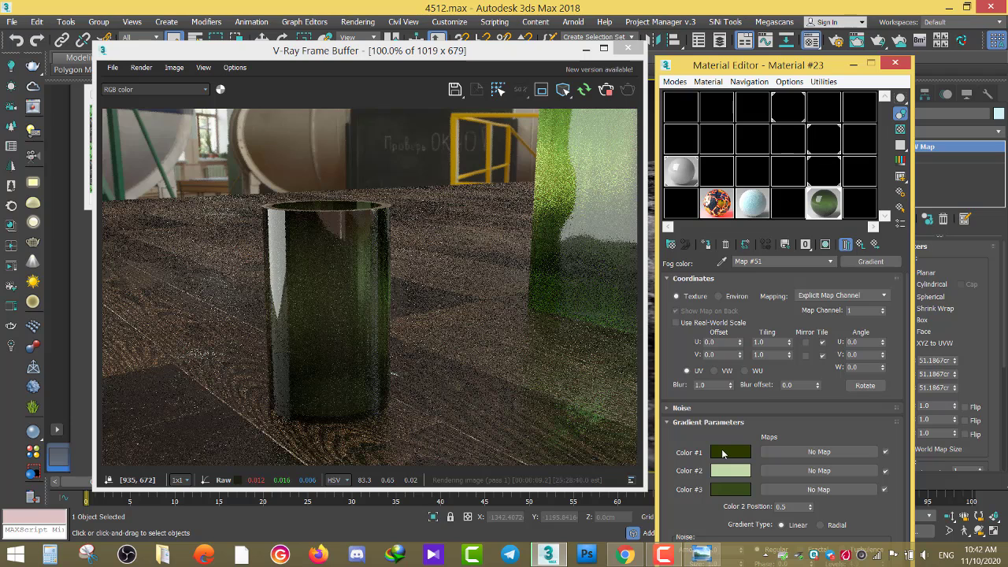
# - Lighten gradient Color #3 to dark green (20, 38, 4) and enlarge the glass material preview
pyautogui.click(721, 494)
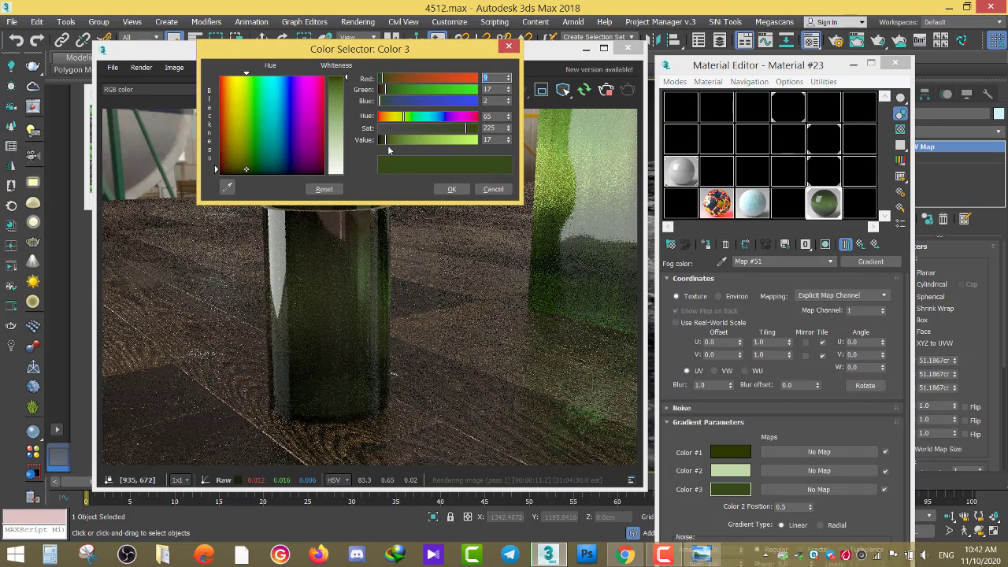
pyautogui.moveTo(386, 142); pyautogui.dragTo(391, 142)
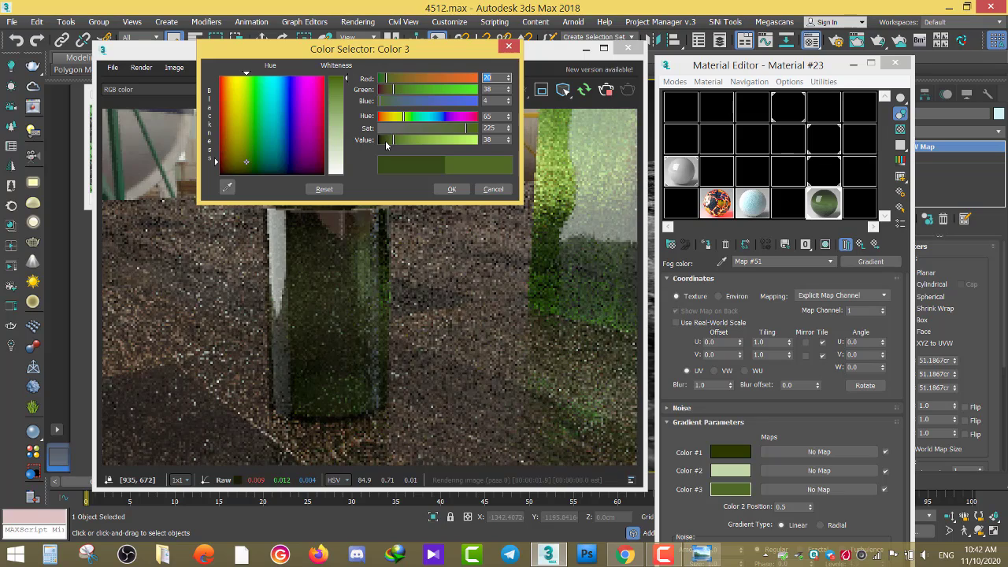
pyautogui.click(451, 189)
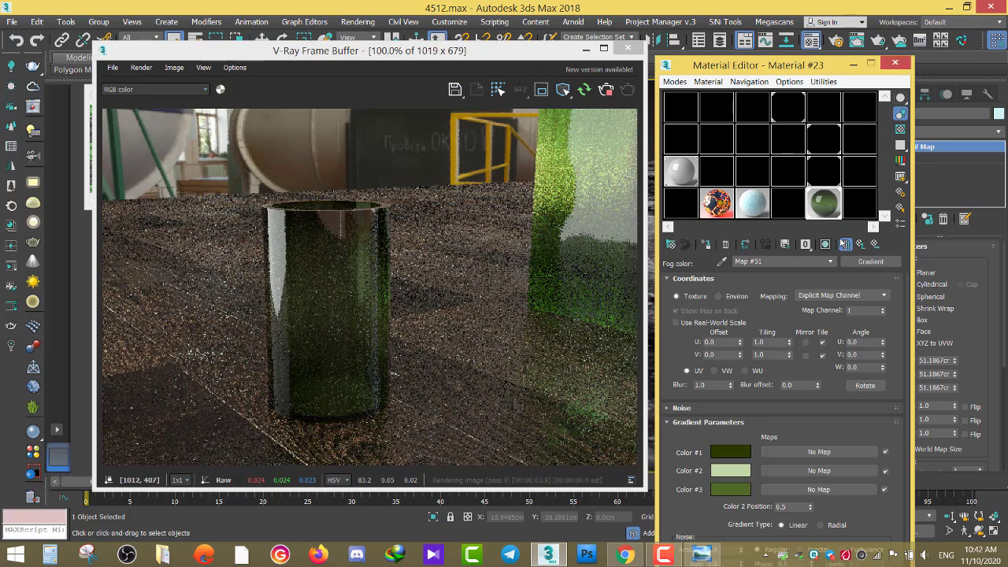
pyautogui.click(825, 203)
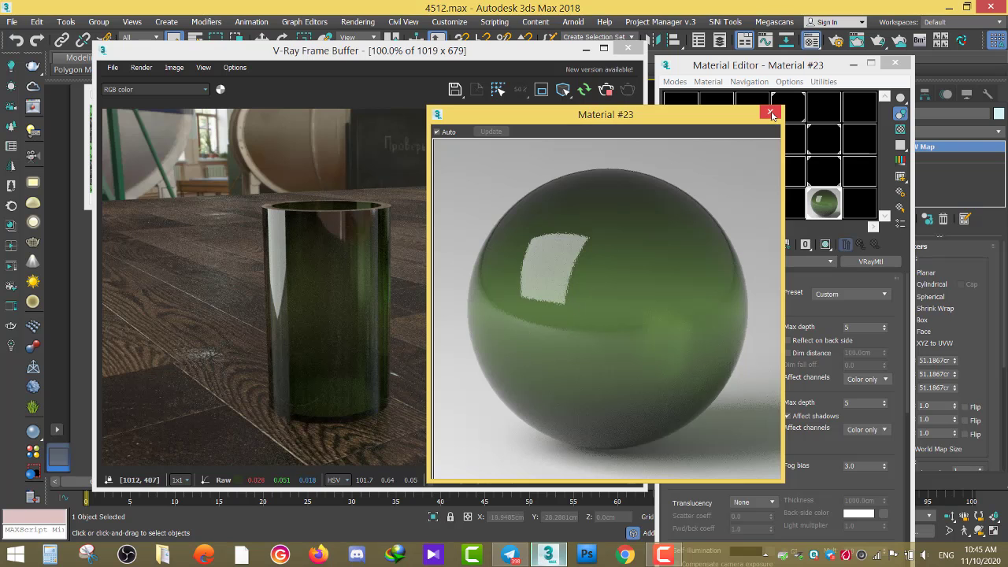
# - Close the magnified sample and frame buffer, then reopen the V-Ray Frame Buffer to view the finished render
pyautogui.click(772, 115)
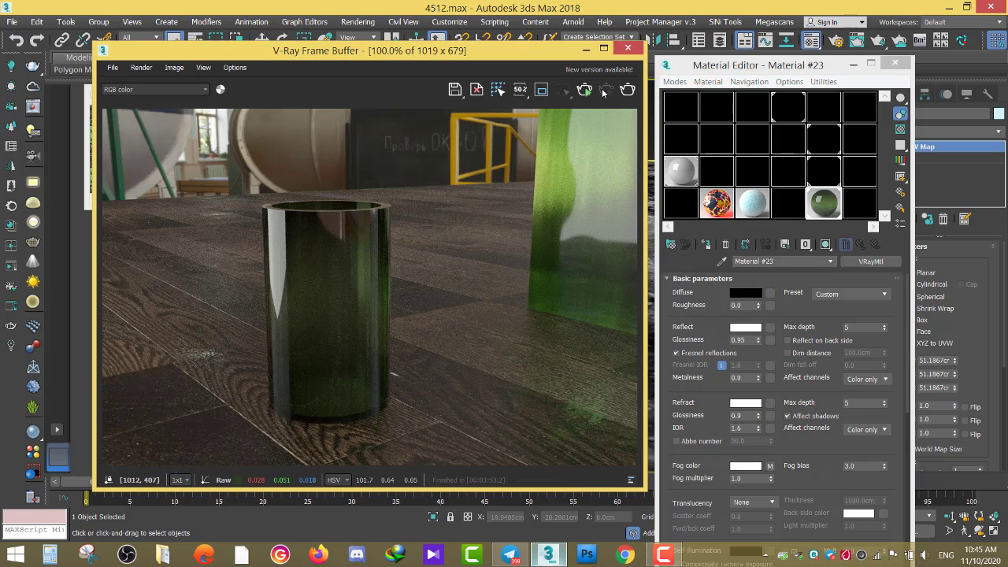
pyautogui.click(629, 50)
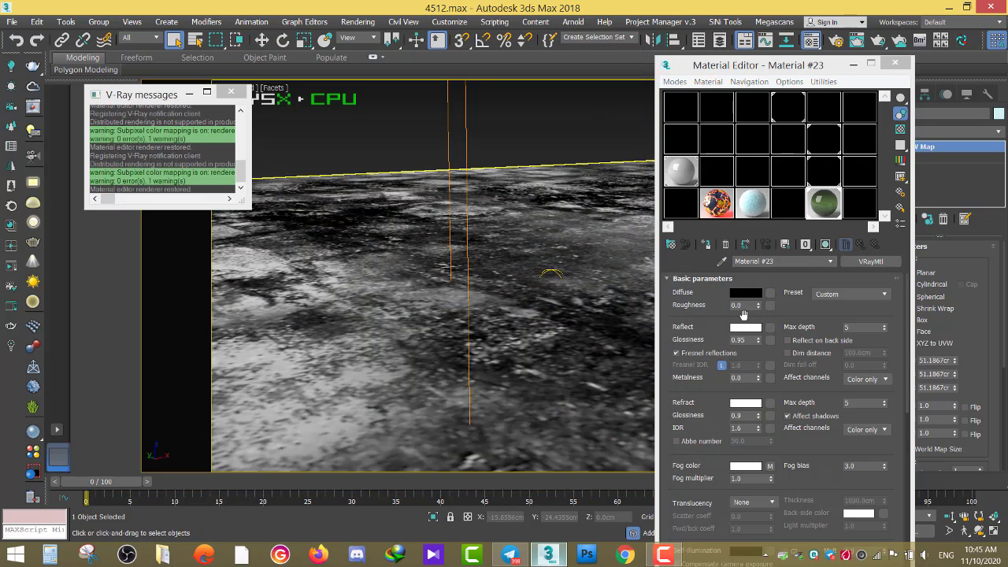
pyautogui.click(31, 108)
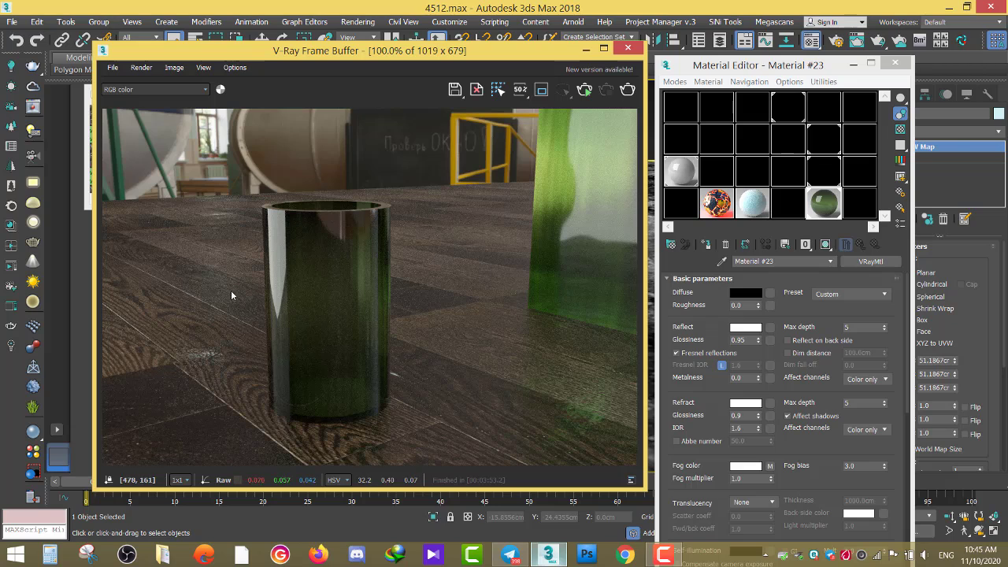